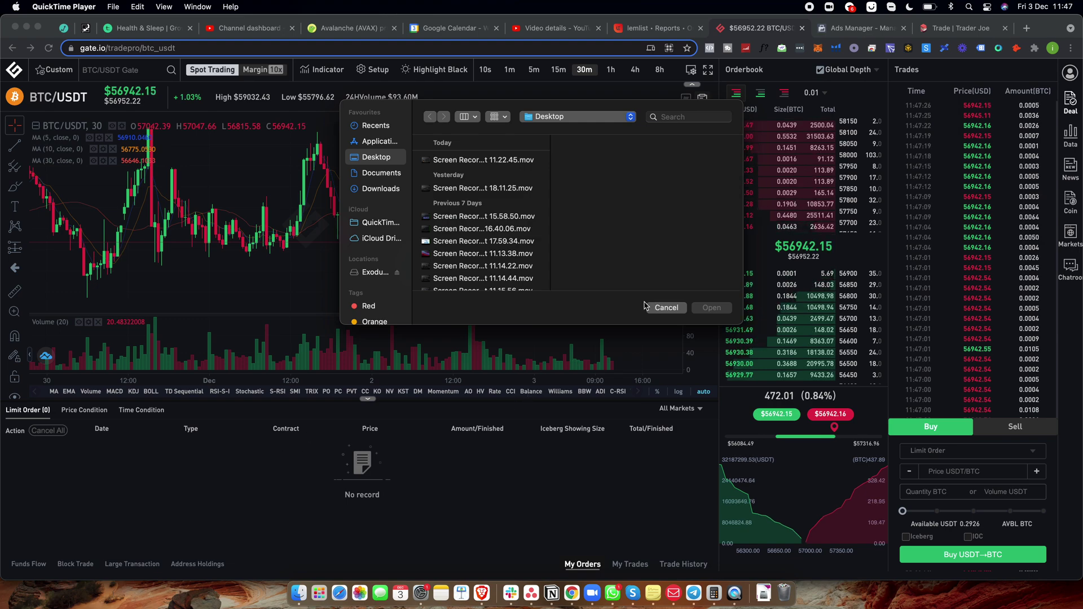
Step: Dismiss the QuickTime Open dialog and move the Trader Joe tab beside the gate.io tab
left_click(664, 308)
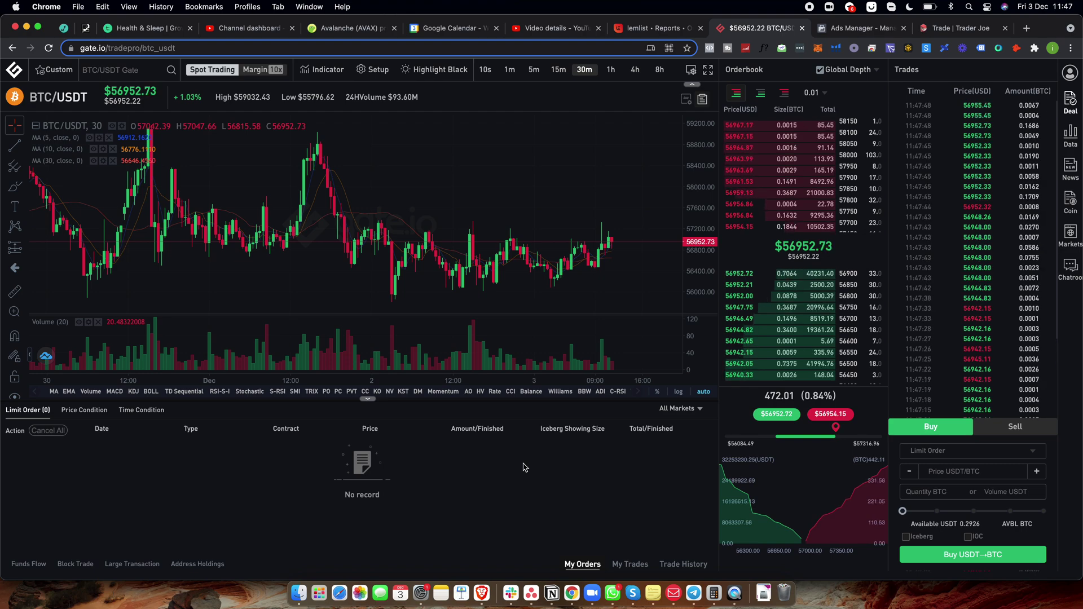
left_click_drag(967, 28, 892, 31)
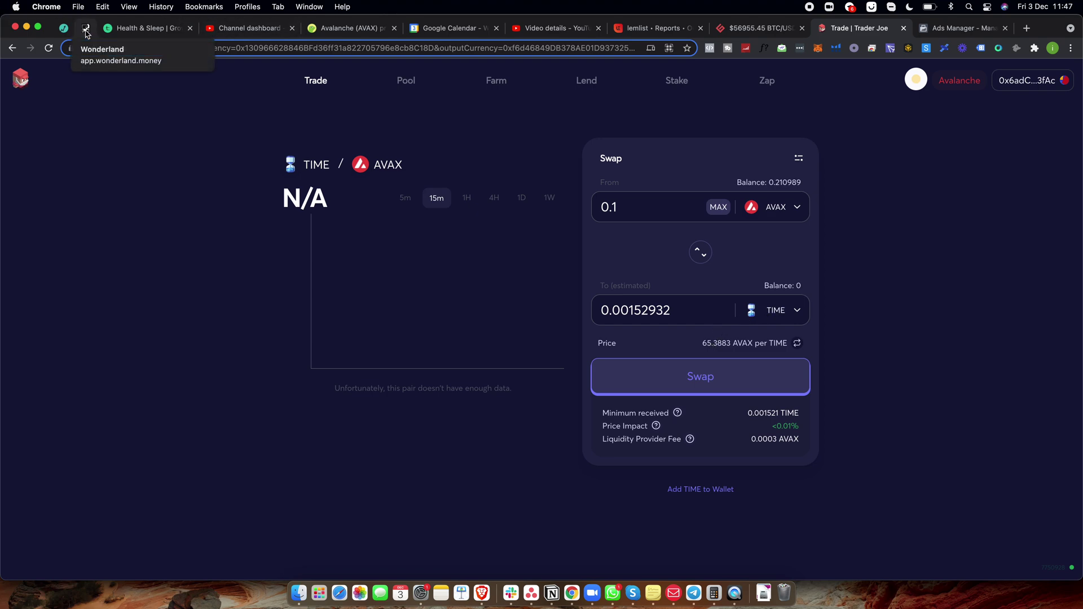
Step: Reload Gate.io and switch the trading pair to TIME/USDT via a 'time' search
left_click(742, 32)
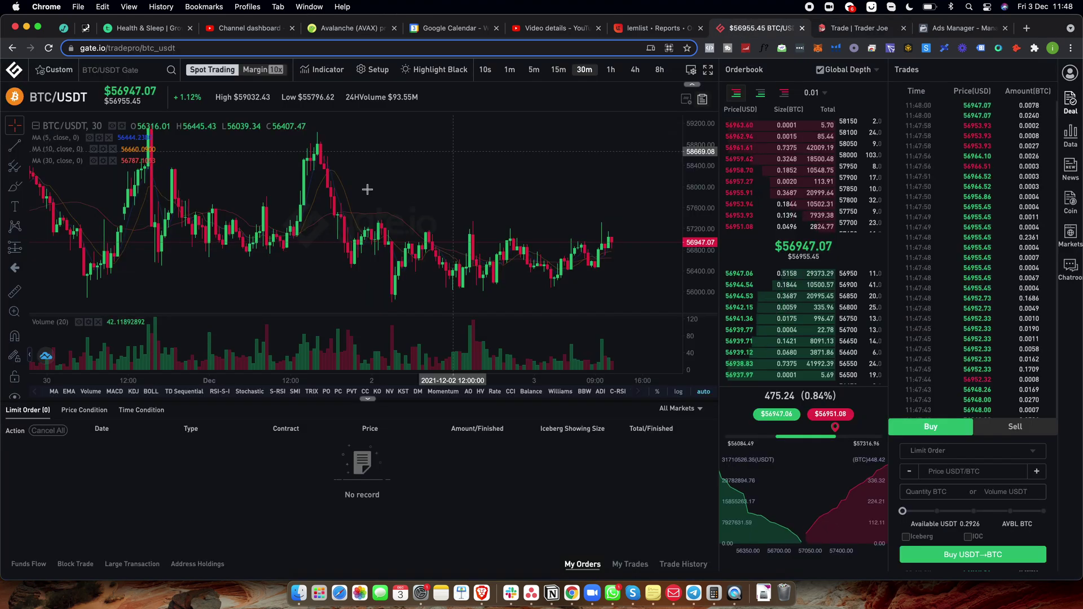
left_click(121, 70)
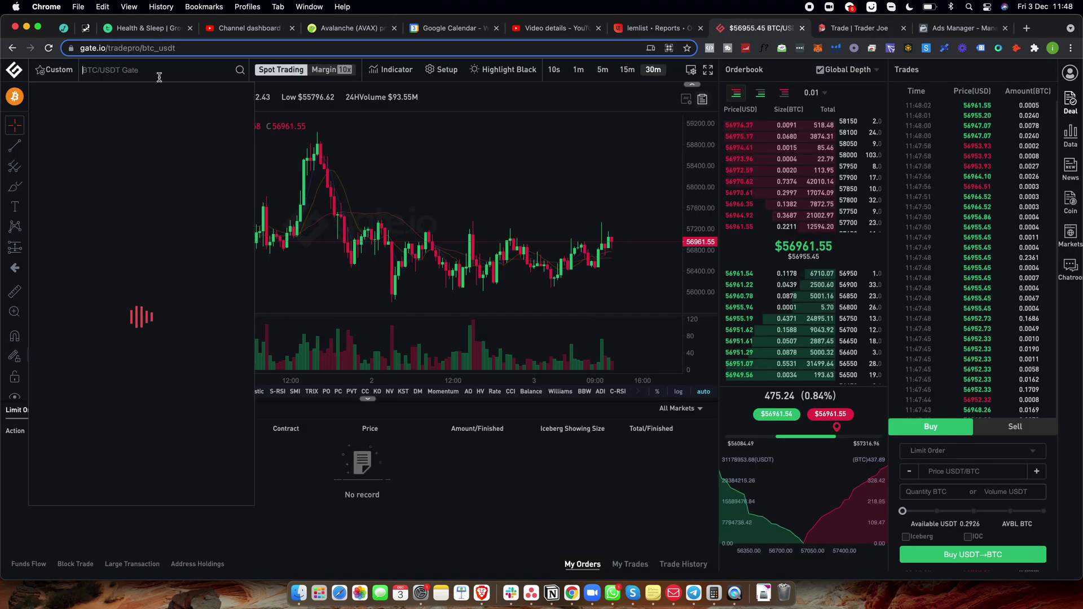
left_click(91, 49)
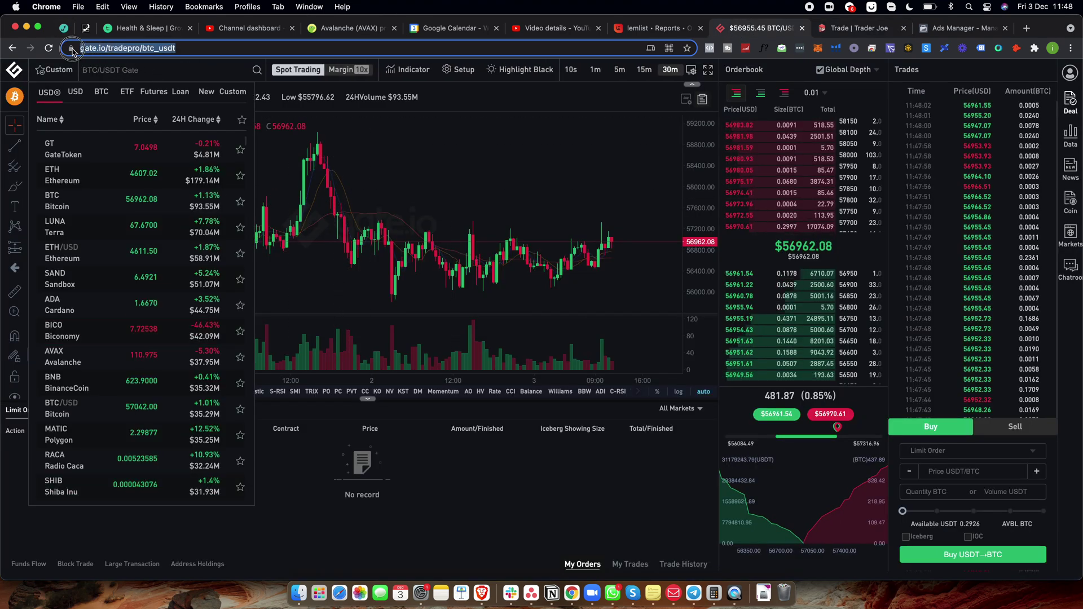
key("Return")
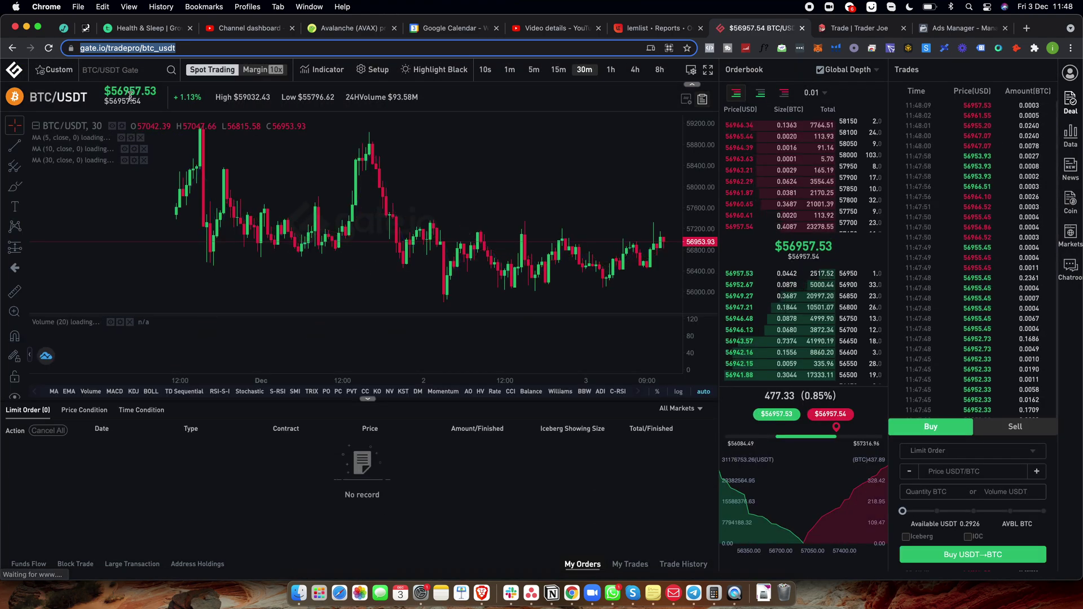
left_click(125, 70)
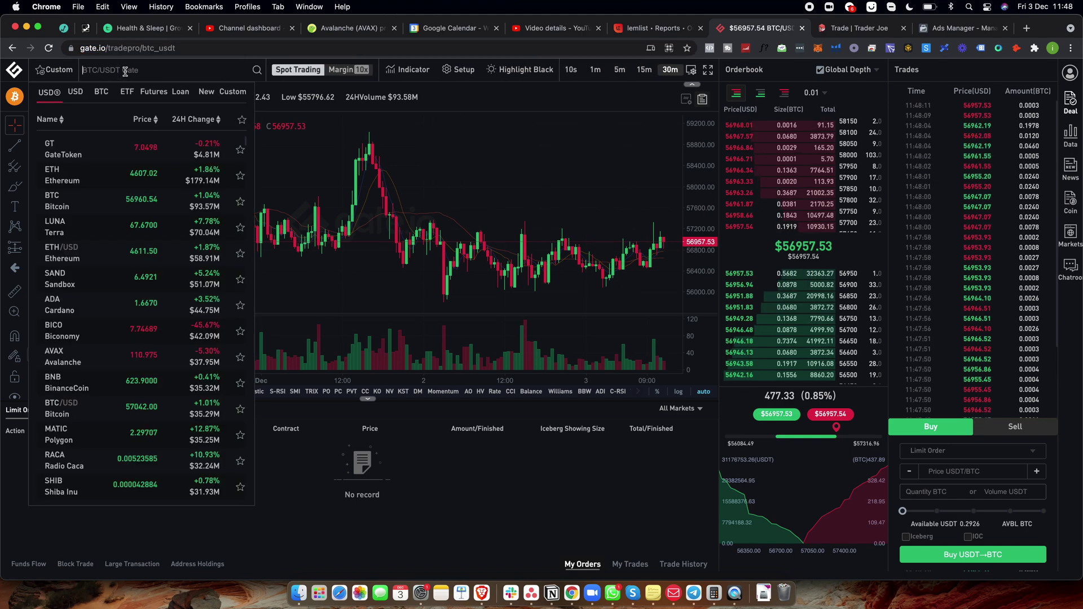
type("time")
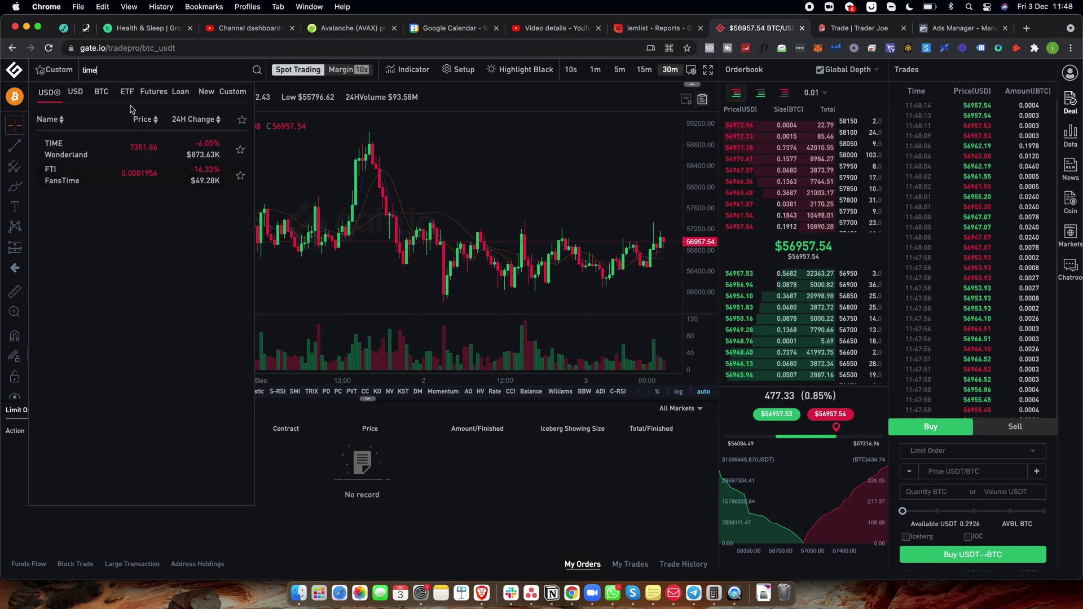
left_click(104, 153)
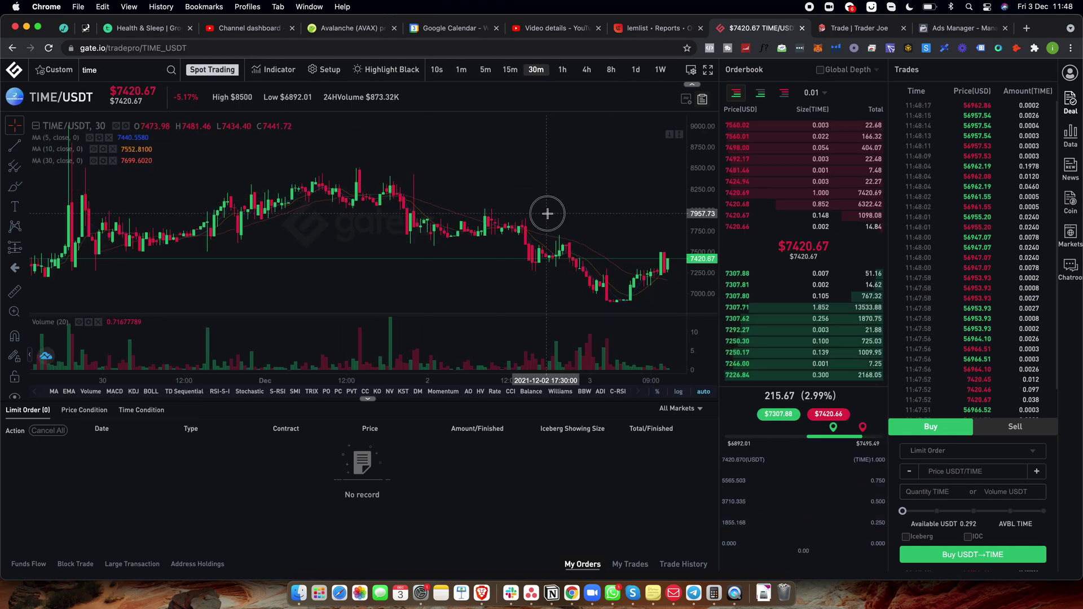
scroll(551, 213, "right", 5)
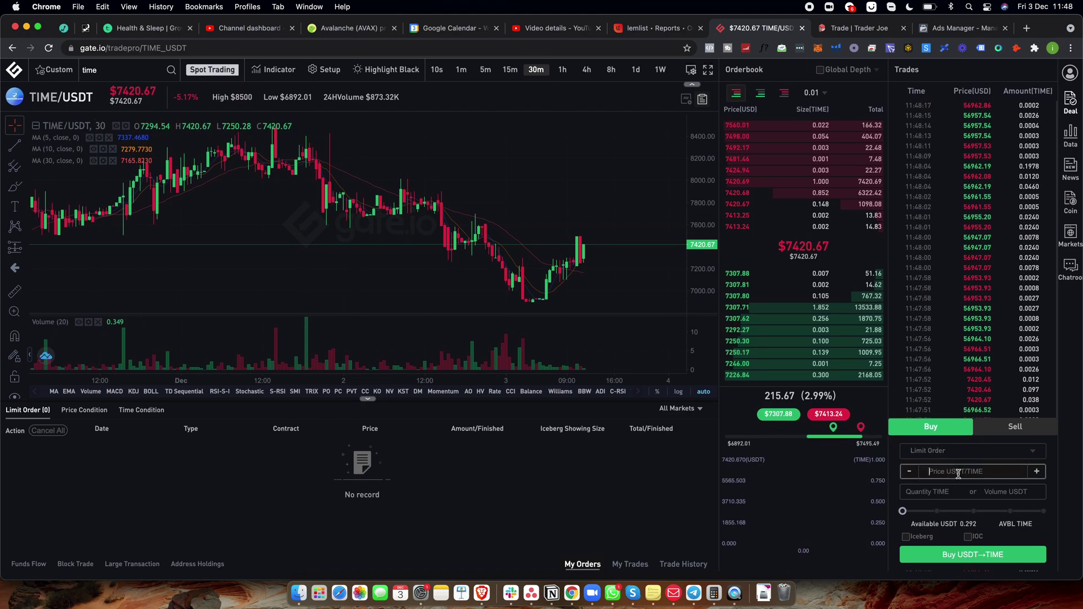
Step: Enter 1000 USDT as the TIME buy amount and bring up MetaMask showing 0.211 AVAX
left_click(995, 494)
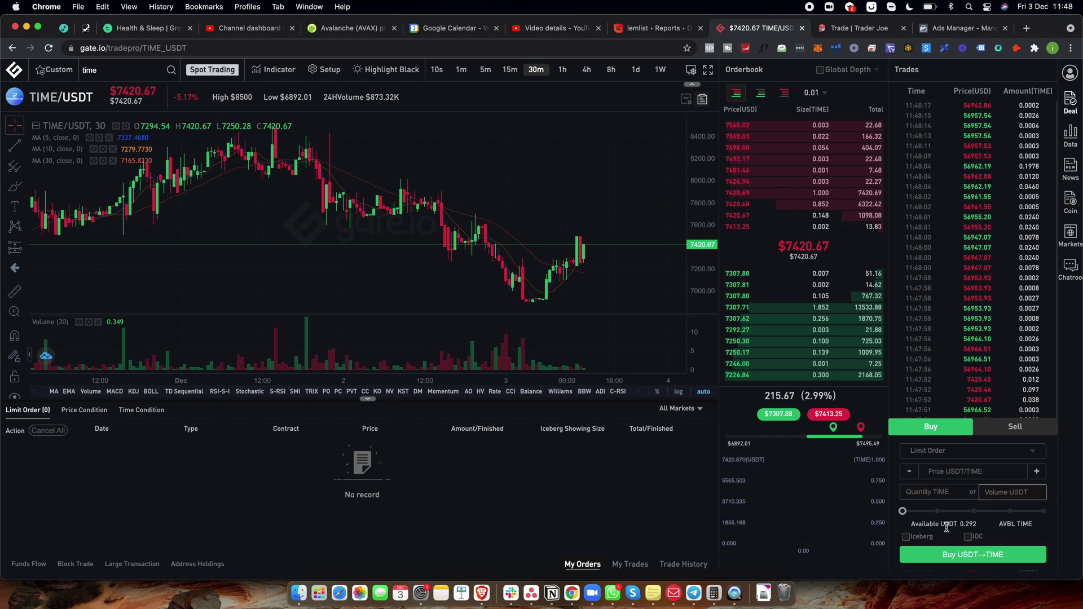
type("1000")
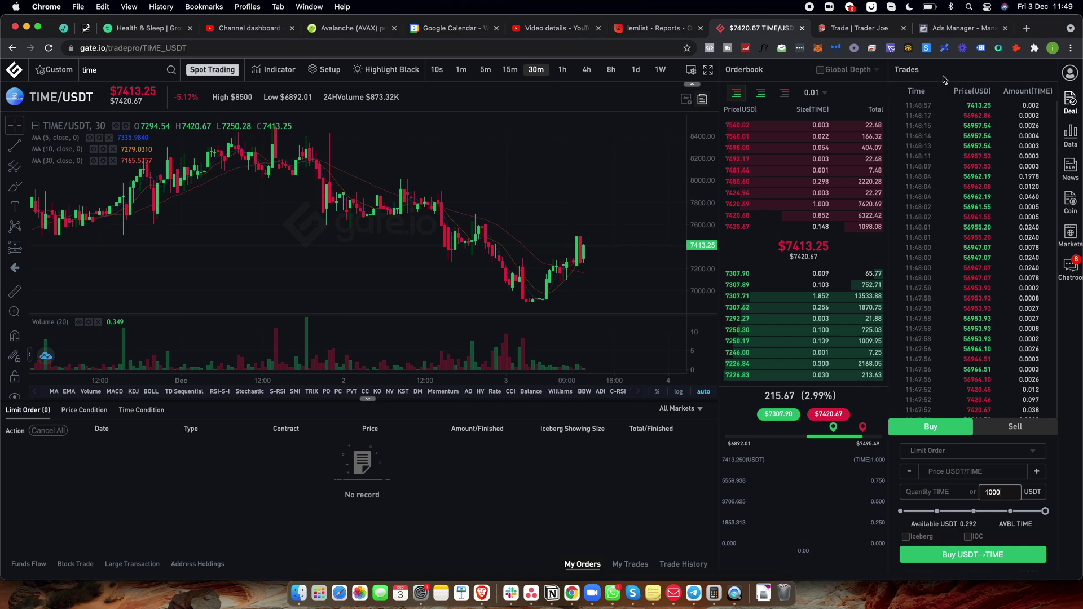
left_click(818, 48)
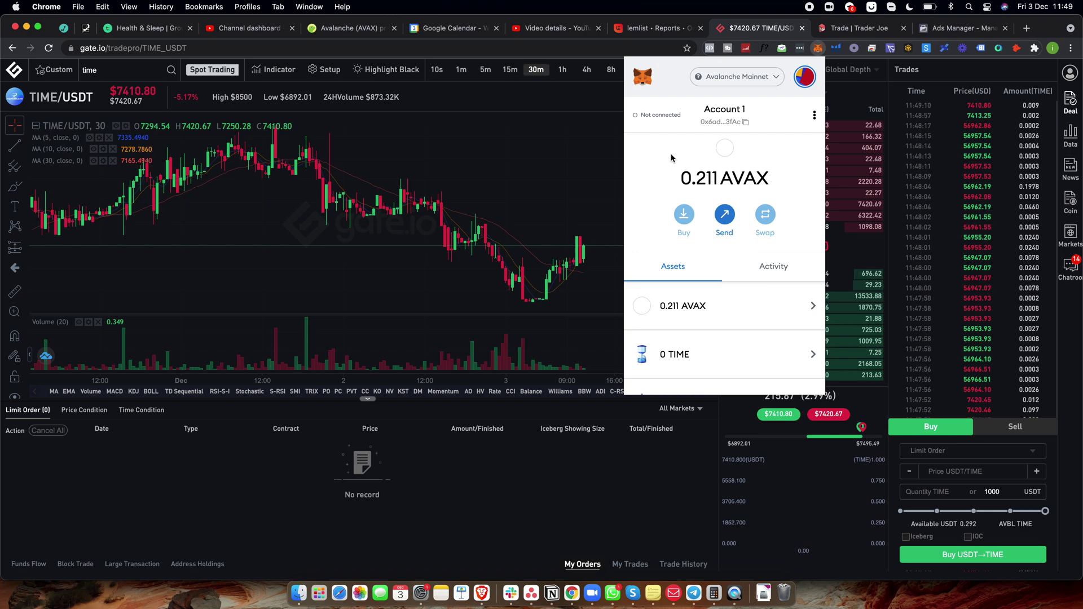
Step: Scroll MetaMask's asset list checking the 0.211 AVAX, 0 TIME and 0.319 MEMO balances
scroll(672, 160, "down", 5)
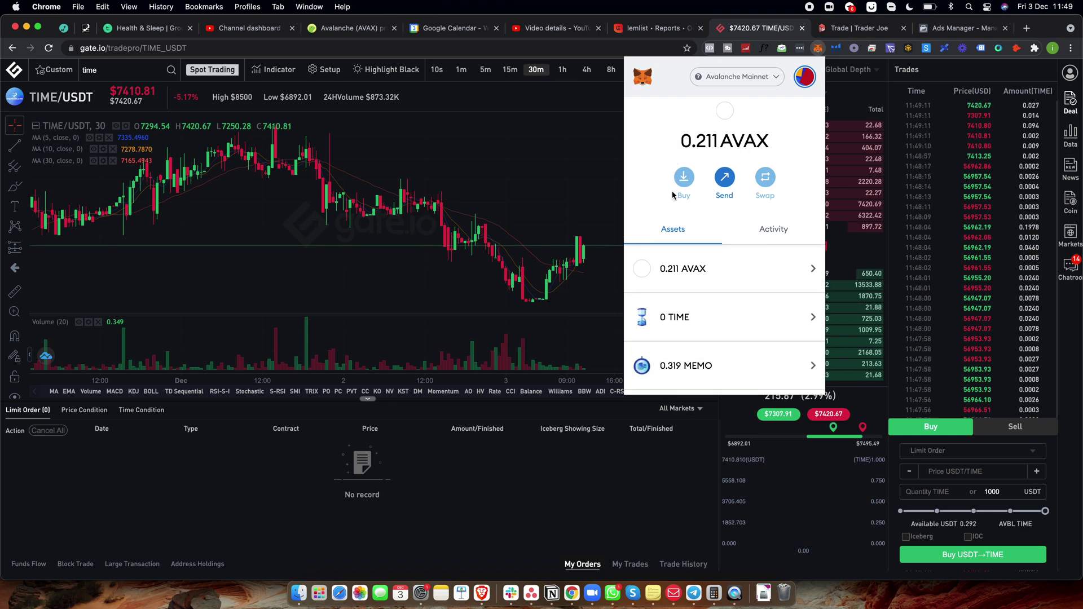
scroll(660, 169, "up", 3)
scroll(657, 170, "down", 4)
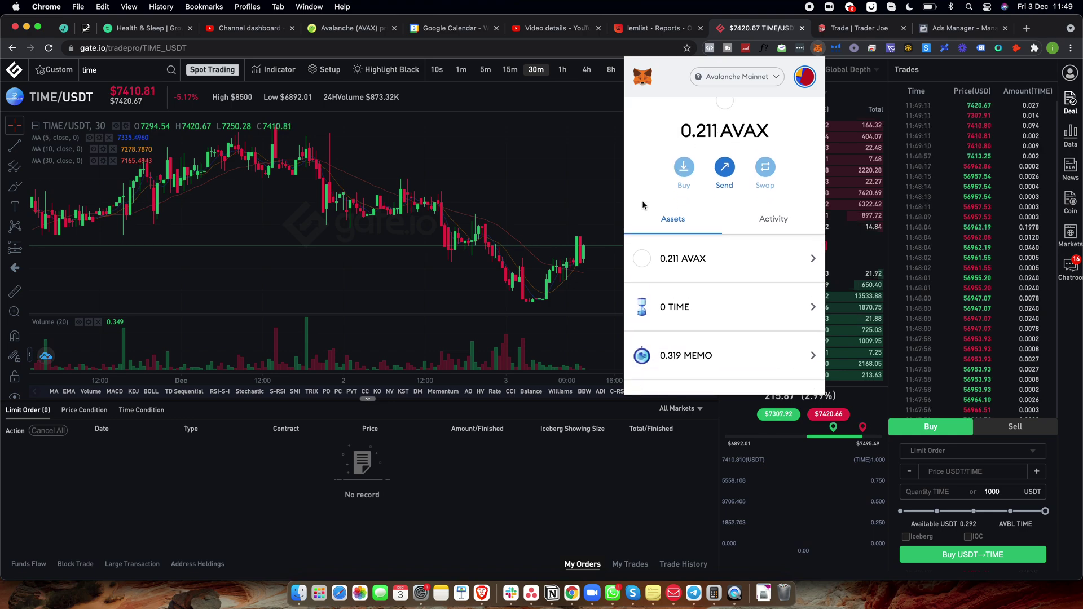
scroll(643, 205, "up", 3)
scroll(657, 192, "up", 2)
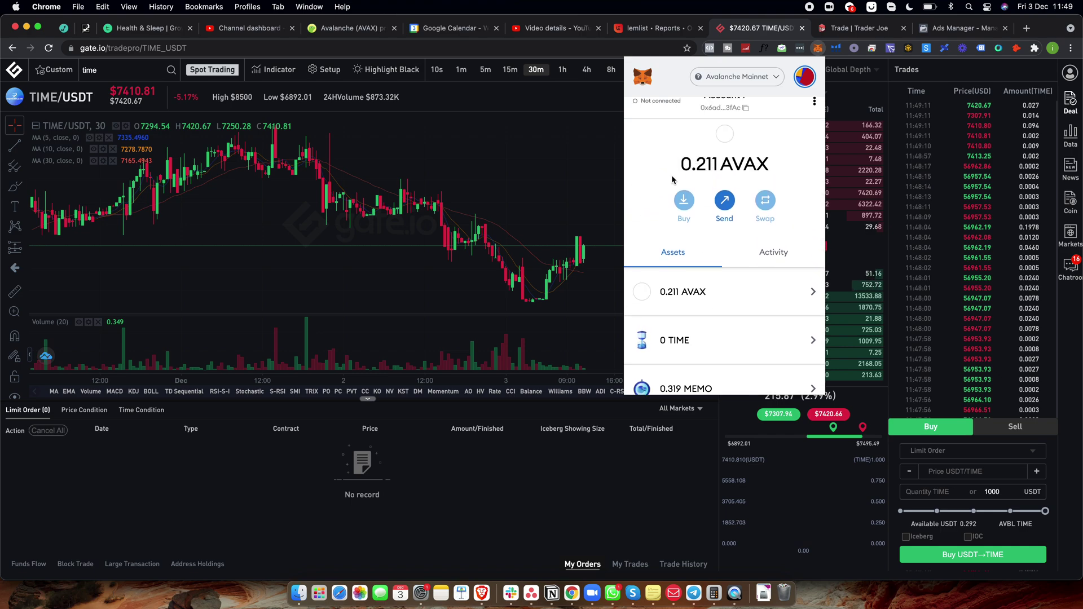
left_click_drag(680, 165, 742, 165)
left_click(687, 165)
scroll(660, 206, "up", 1)
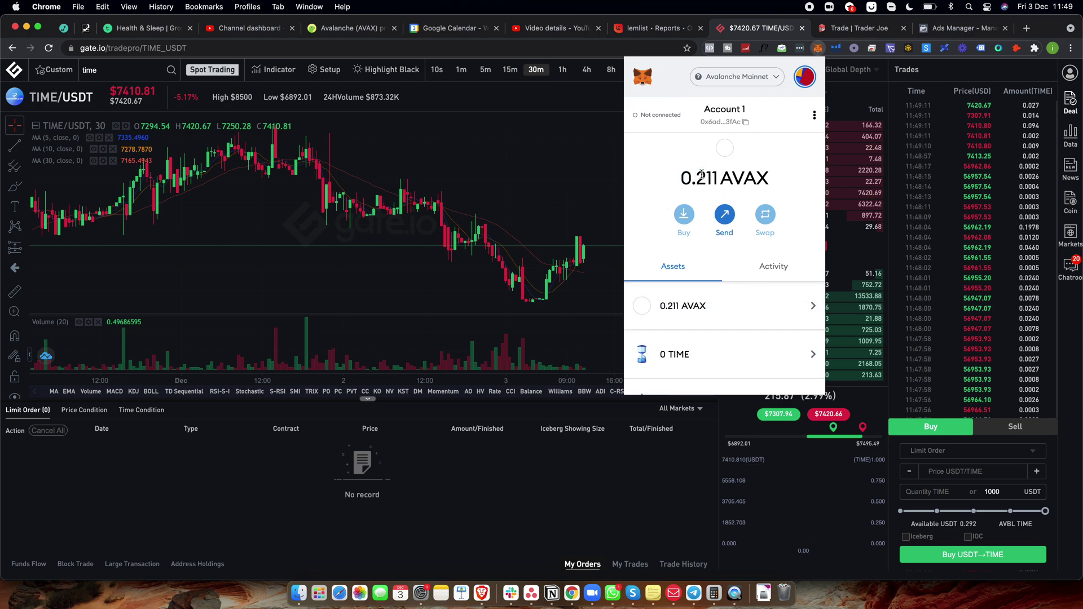
left_click_drag(701, 175, 680, 176)
left_click(714, 172)
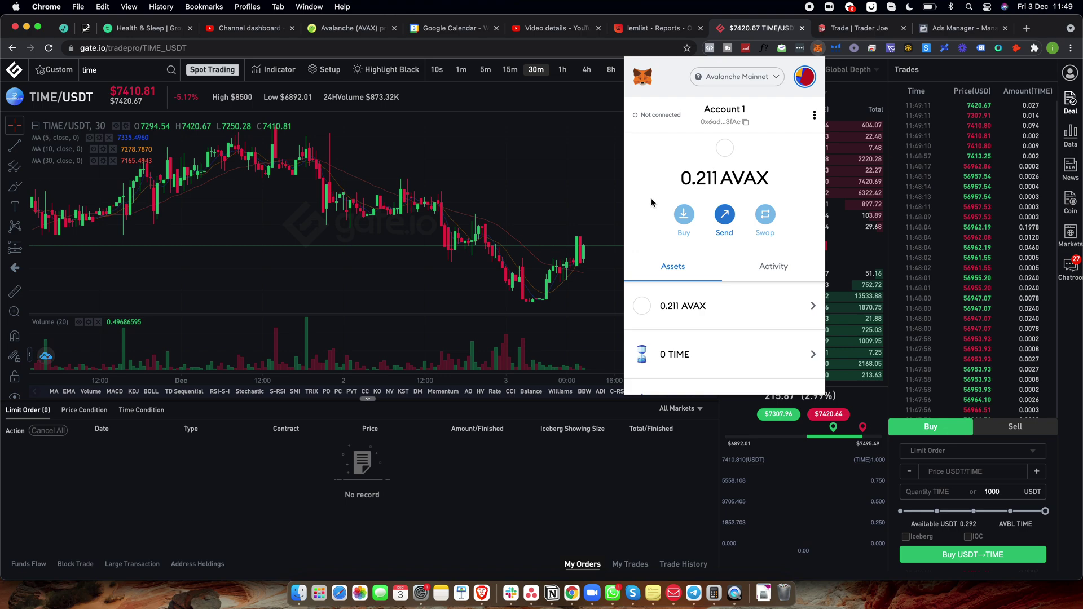
Step: Close MetaMask and switch to the Wonderland TIME staking page
scroll(664, 321, "down", 5)
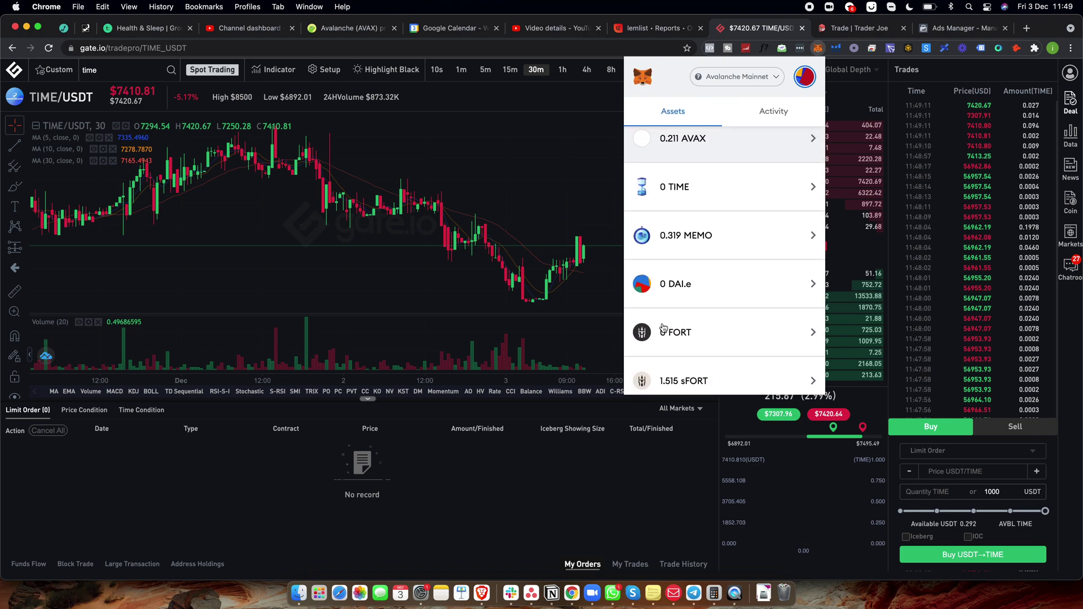
scroll(663, 329, "up", 5)
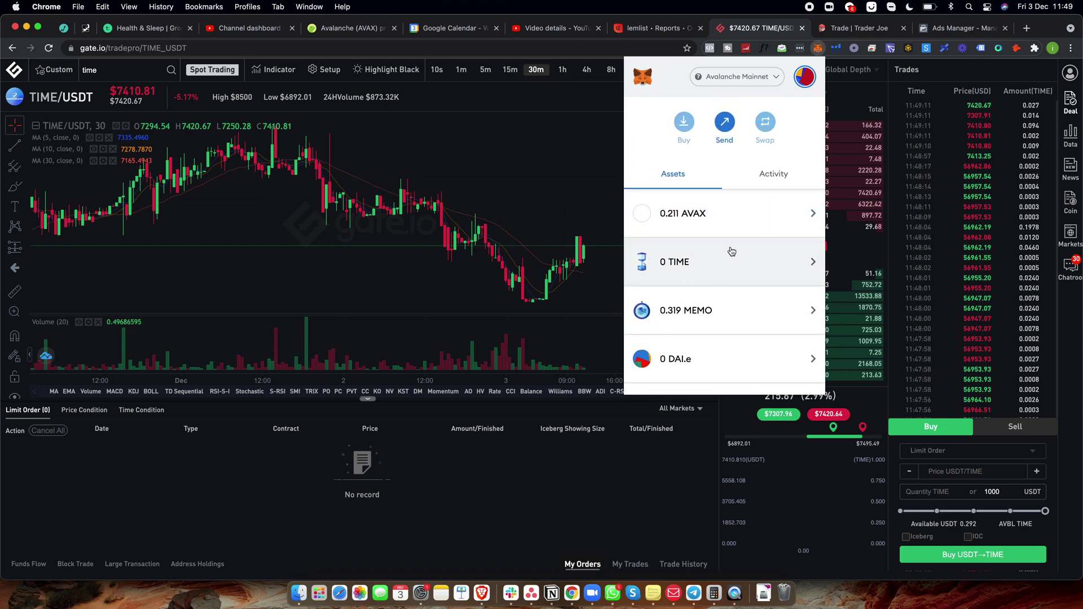
left_click(473, 541)
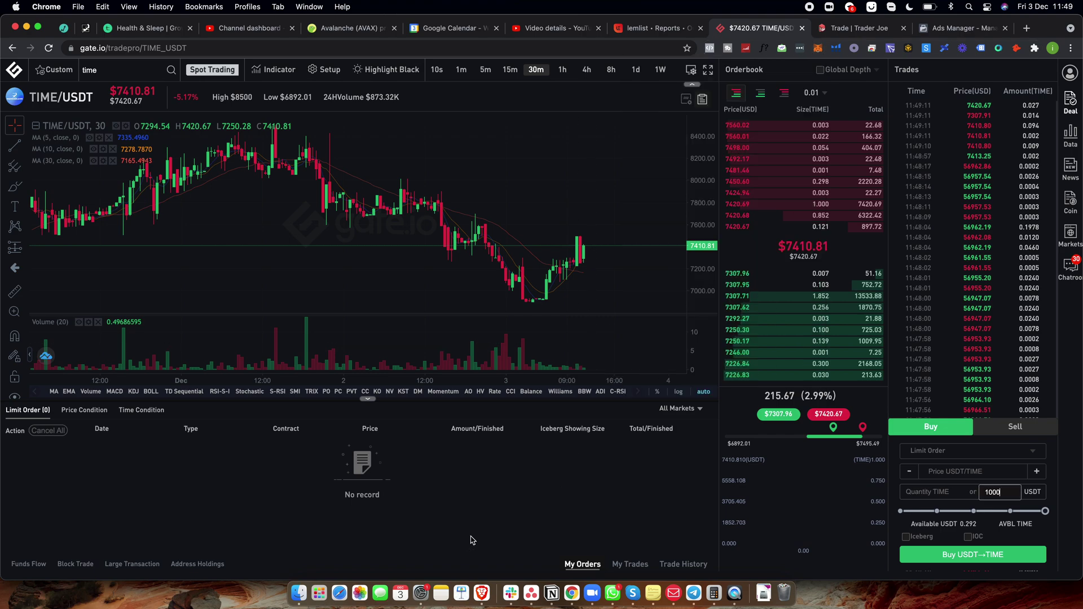
left_click(85, 28)
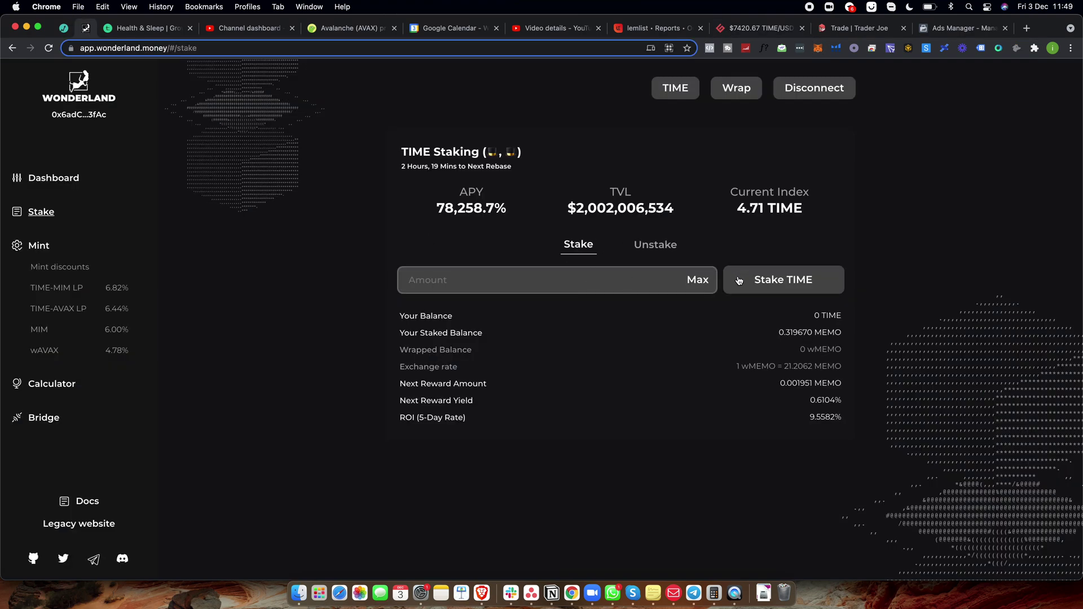
Step: Try staking 1 TIME on Wonderland, which fails with an ERC20 balance error
left_click(655, 244)
left_click(581, 244)
left_click(450, 279)
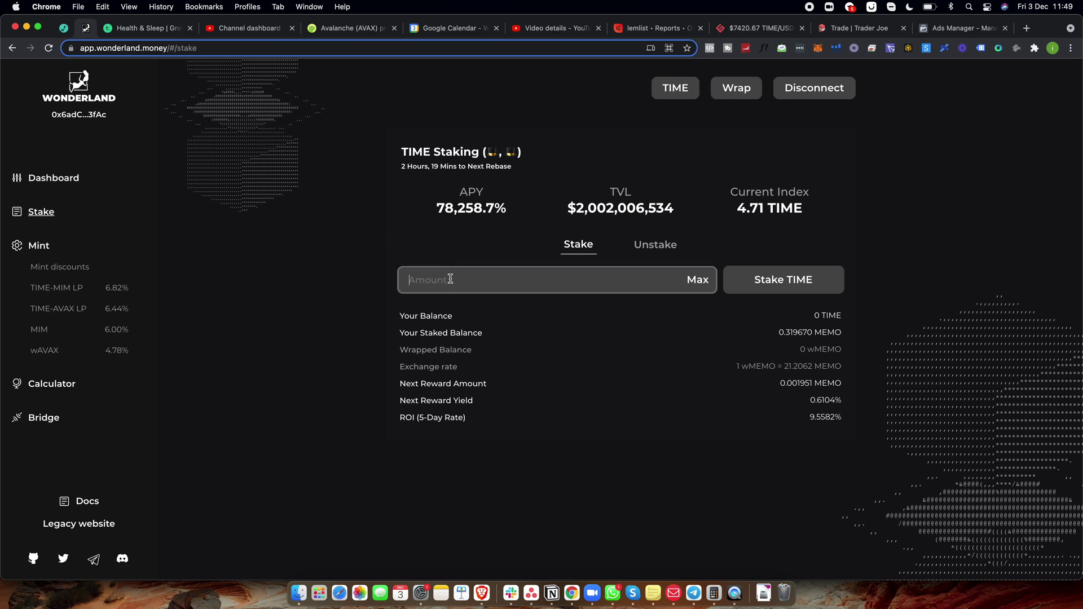
type("1")
left_click(757, 292)
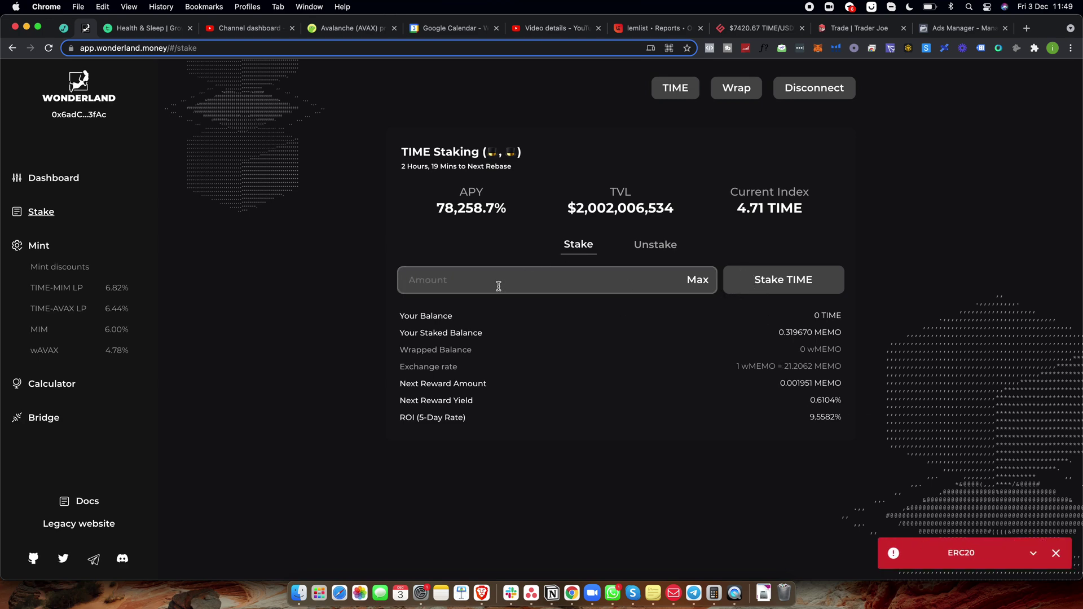
left_click(1030, 558)
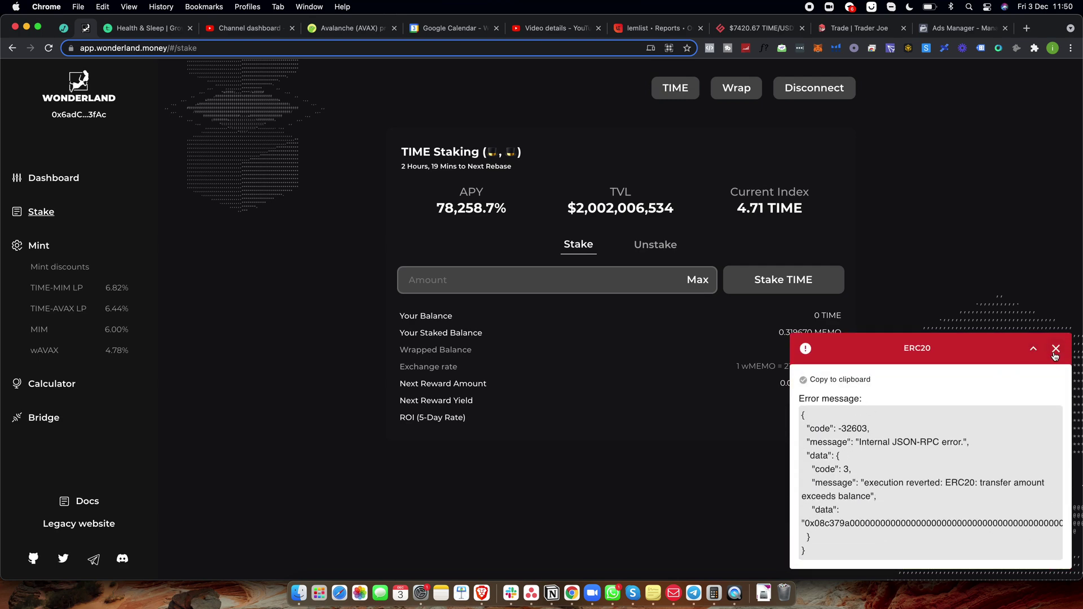
left_click(1055, 350)
Step: Fill the maximum stake amount, note the 0.319670 MEMO staked, then return to Gate.io
left_click(697, 279)
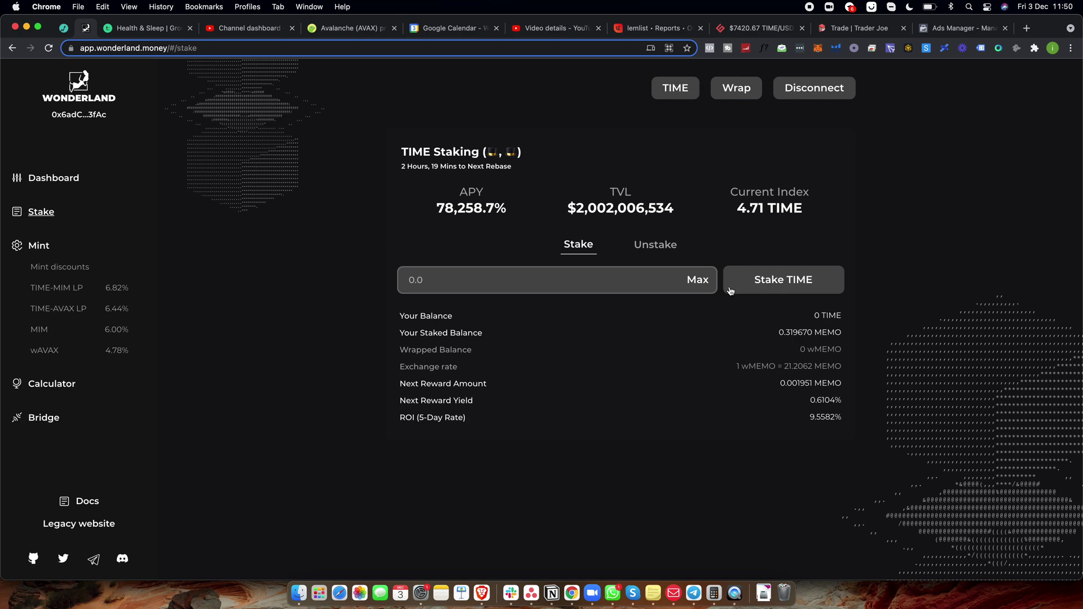
left_click_drag(778, 335, 839, 333)
left_click(730, 359)
left_click(779, 28)
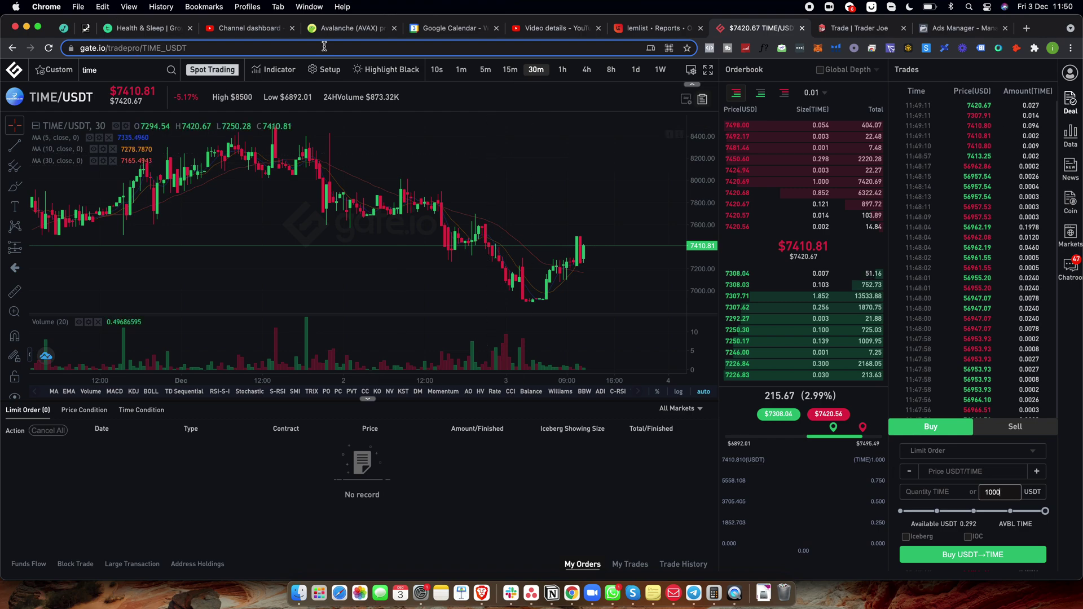
type("e")
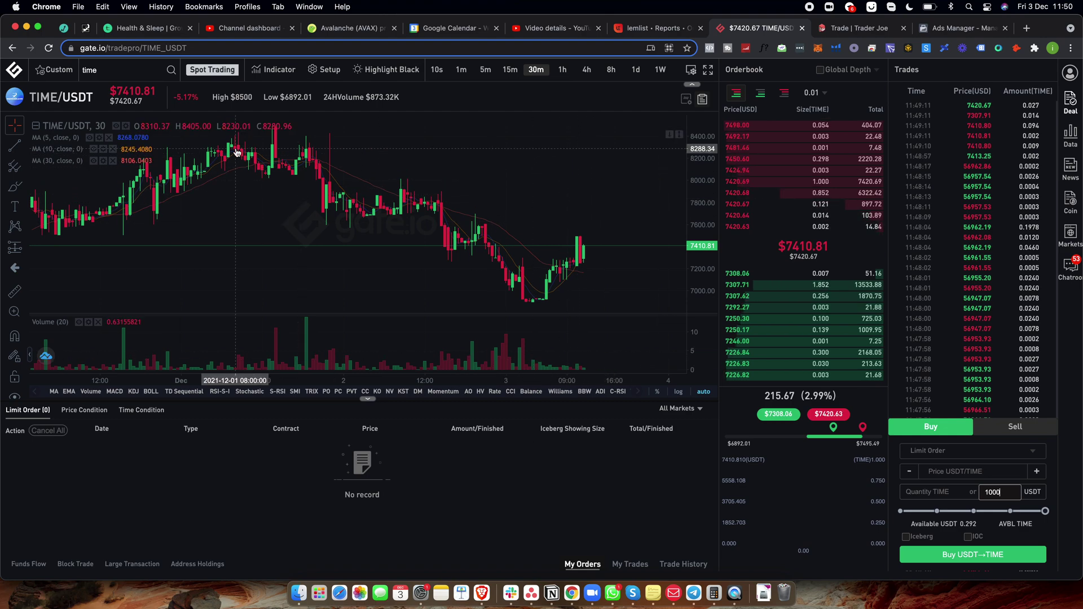
left_click(94, 70)
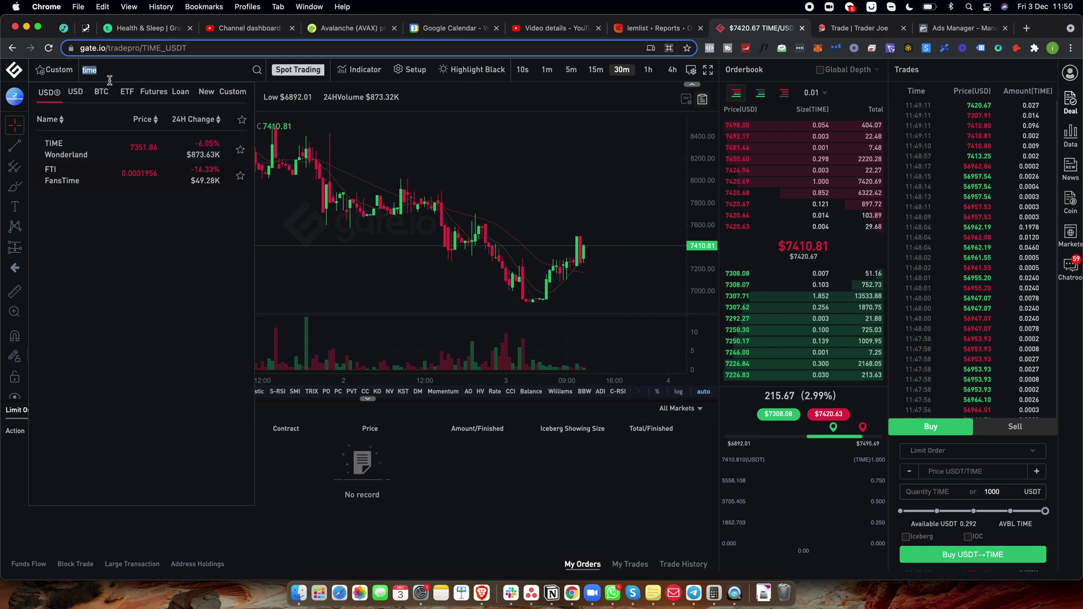
Step: Open the AVAX/USDT market via an 'avax' search and review the MetaMask token balances
type("a")
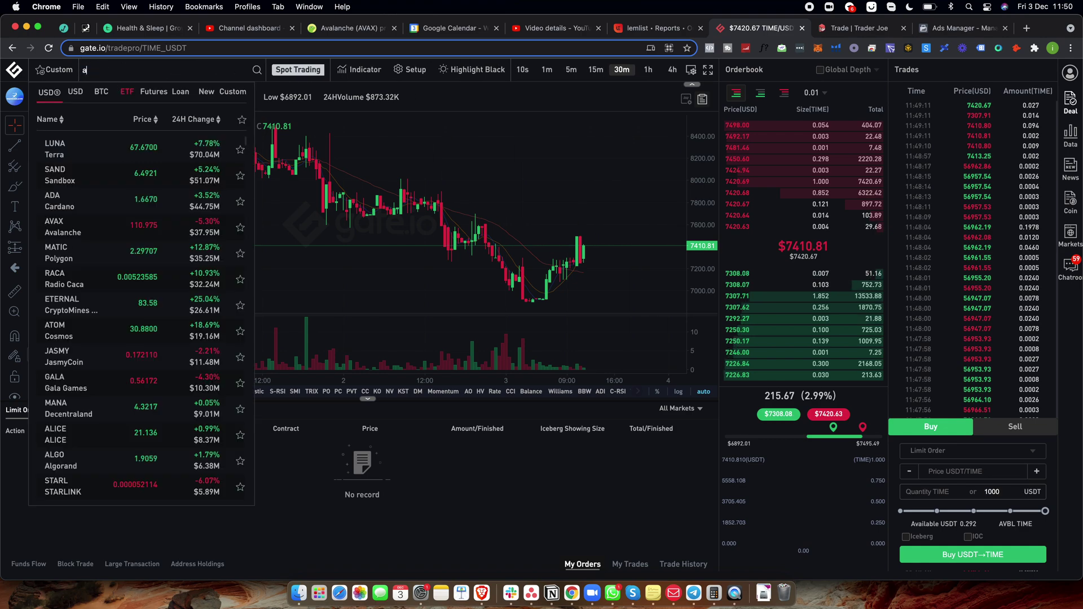
type("vax")
left_click(97, 150)
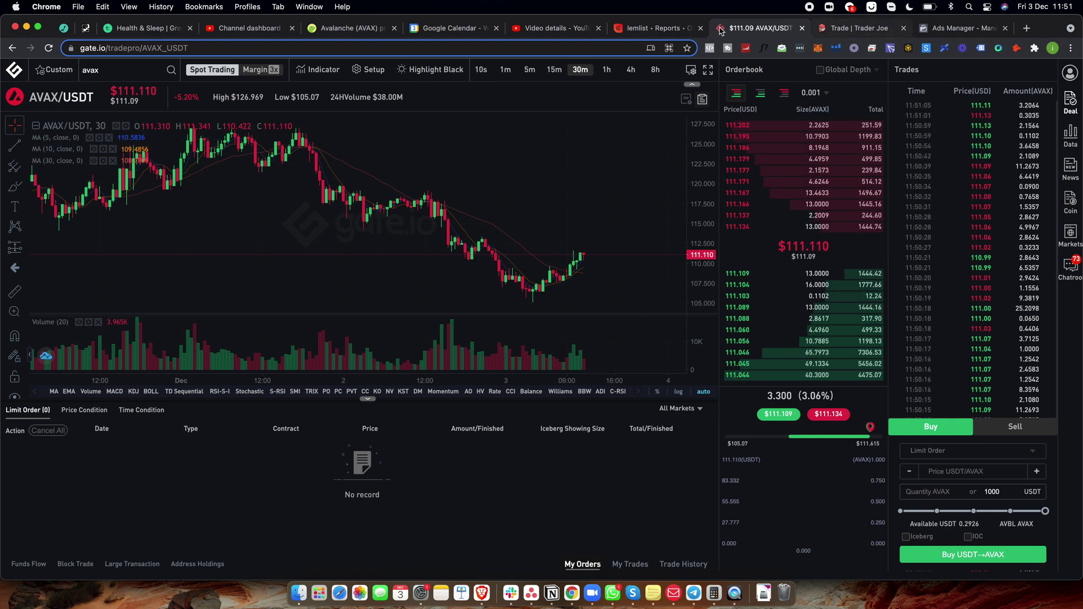
left_click(819, 48)
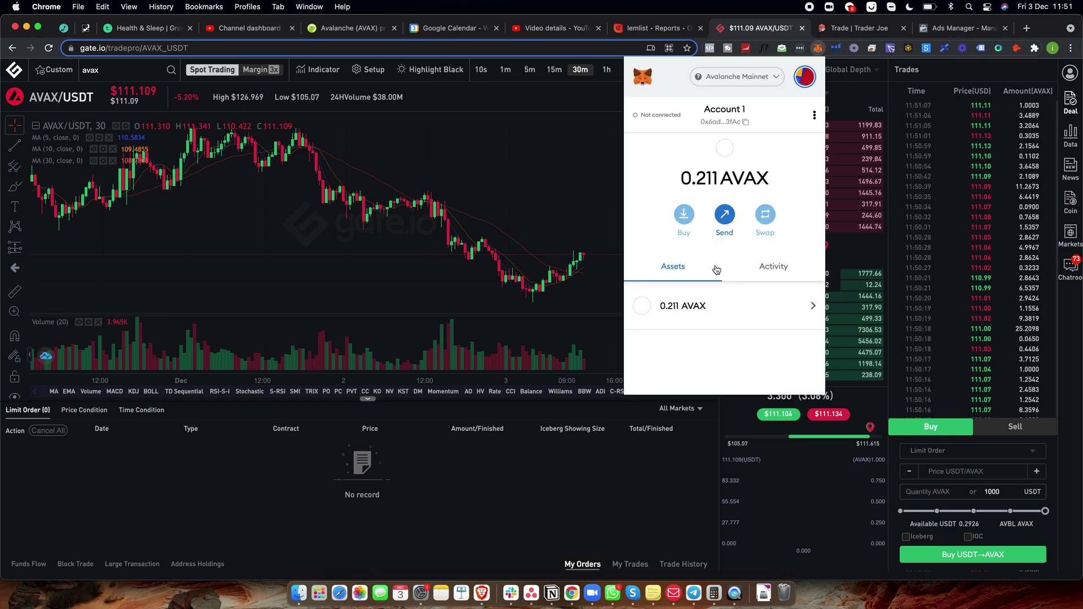
scroll(721, 333, "down", 3)
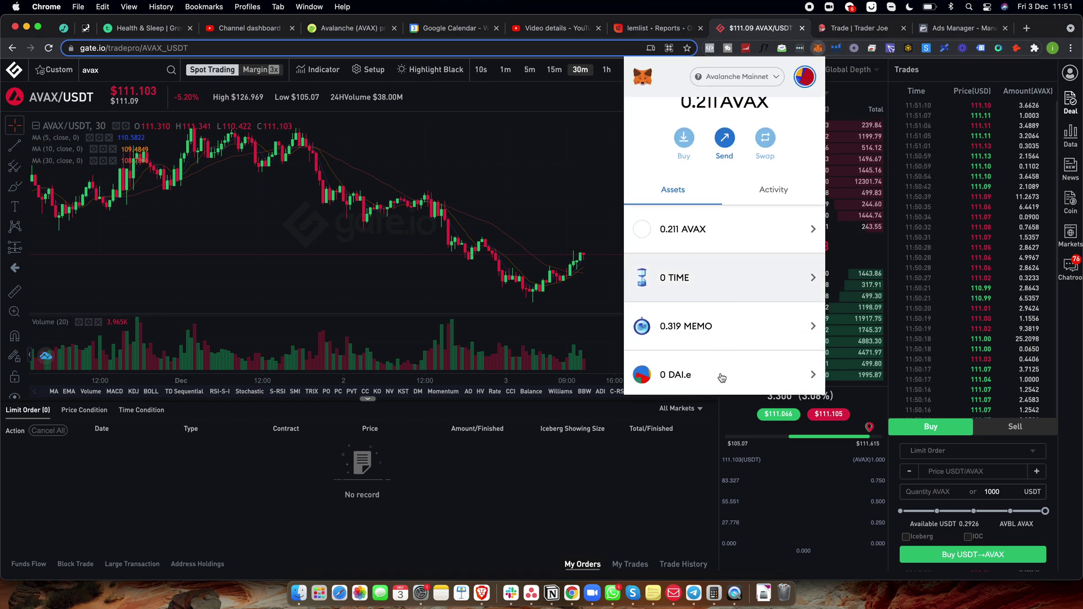
scroll(721, 335, "up", 3)
scroll(721, 334, "down", 3)
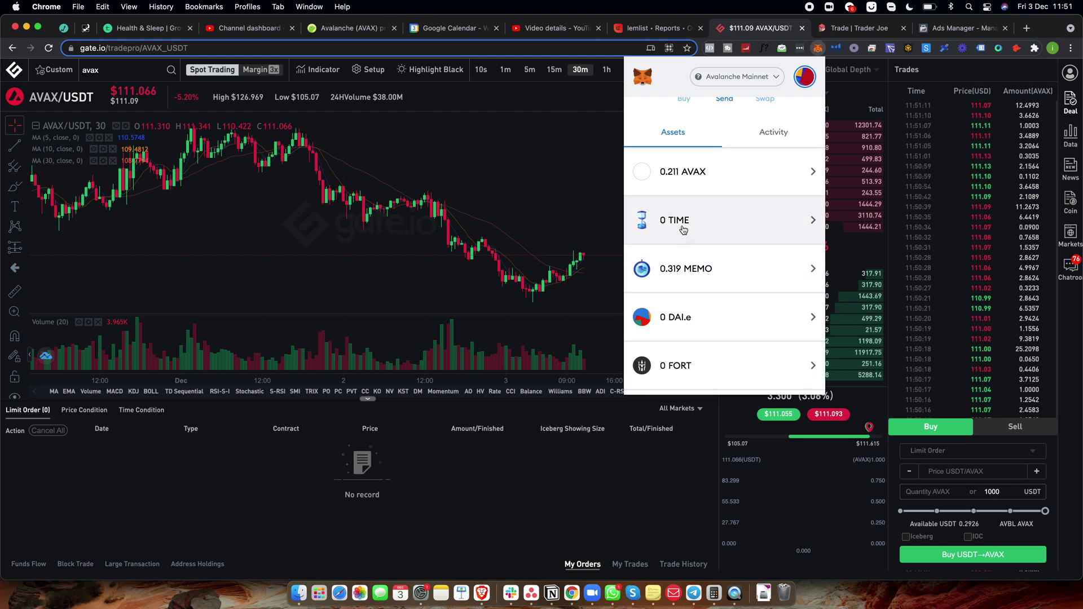
left_click(818, 49)
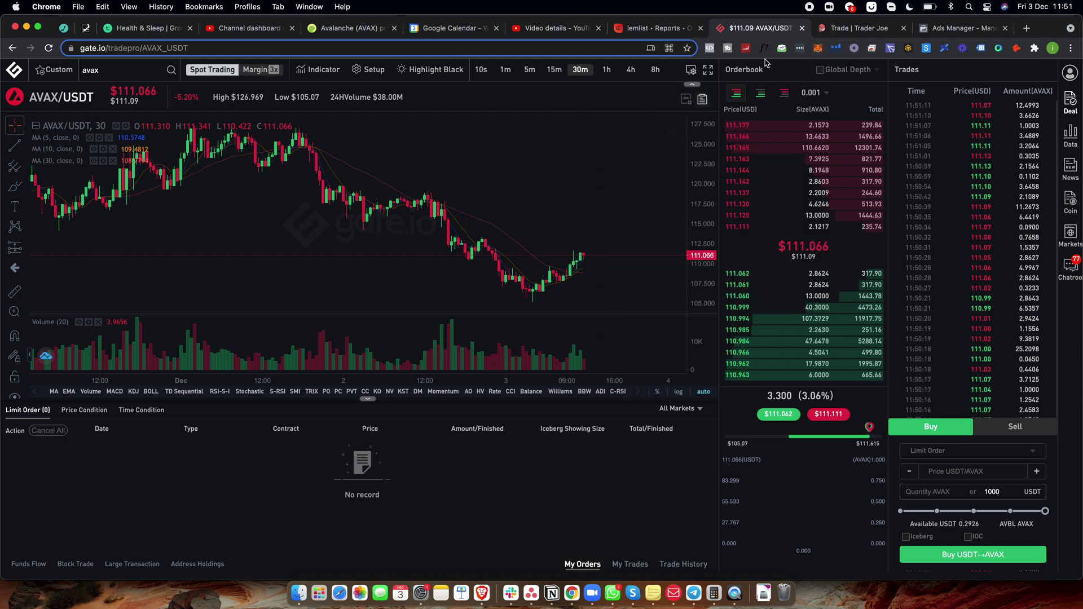
left_click(840, 35)
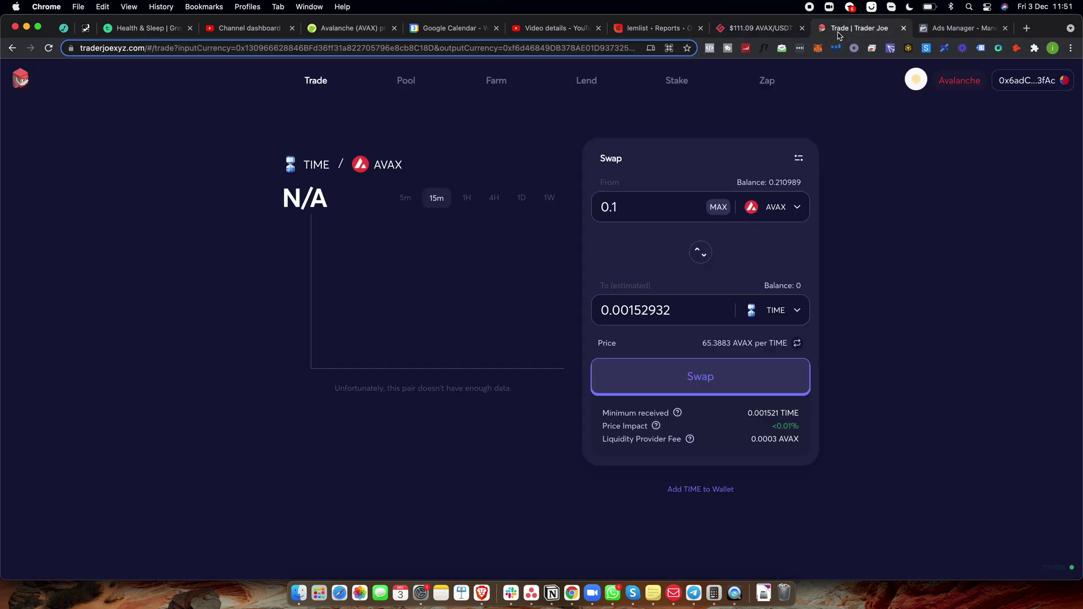
Step: Browse Trader Joe's From and To token lists, then reload the swap page
left_click(768, 209)
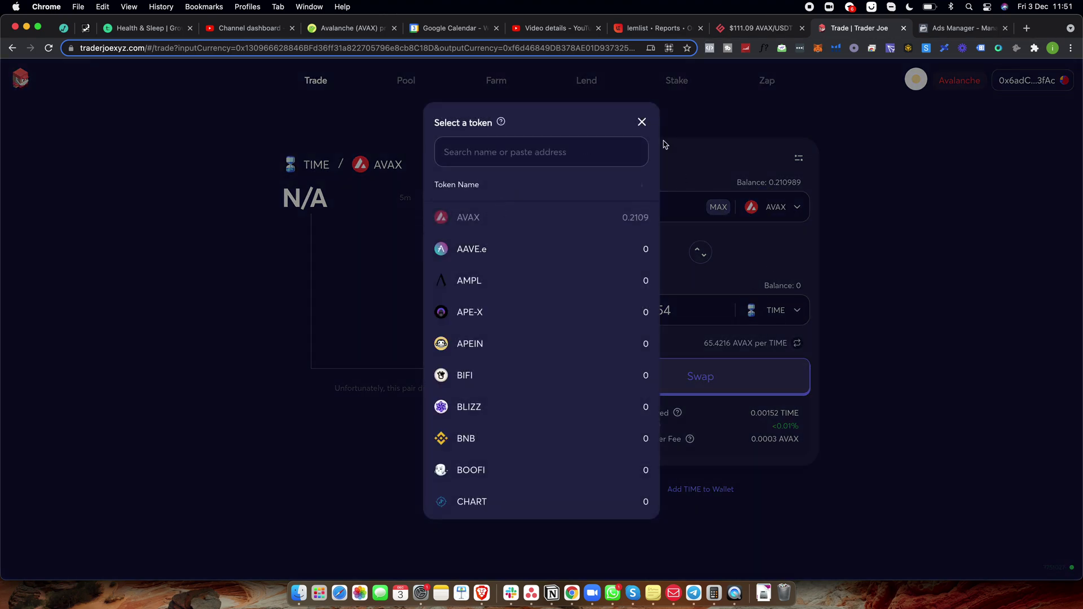
left_click(638, 123)
left_click(774, 310)
left_click(642, 122)
left_click_drag(634, 206, 547, 202)
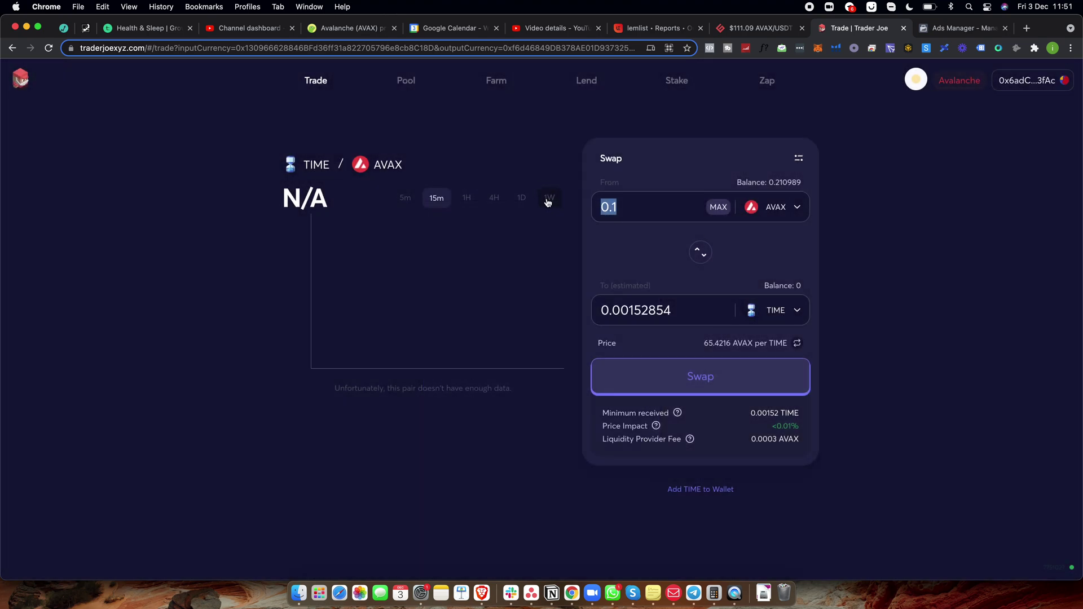
left_click(49, 48)
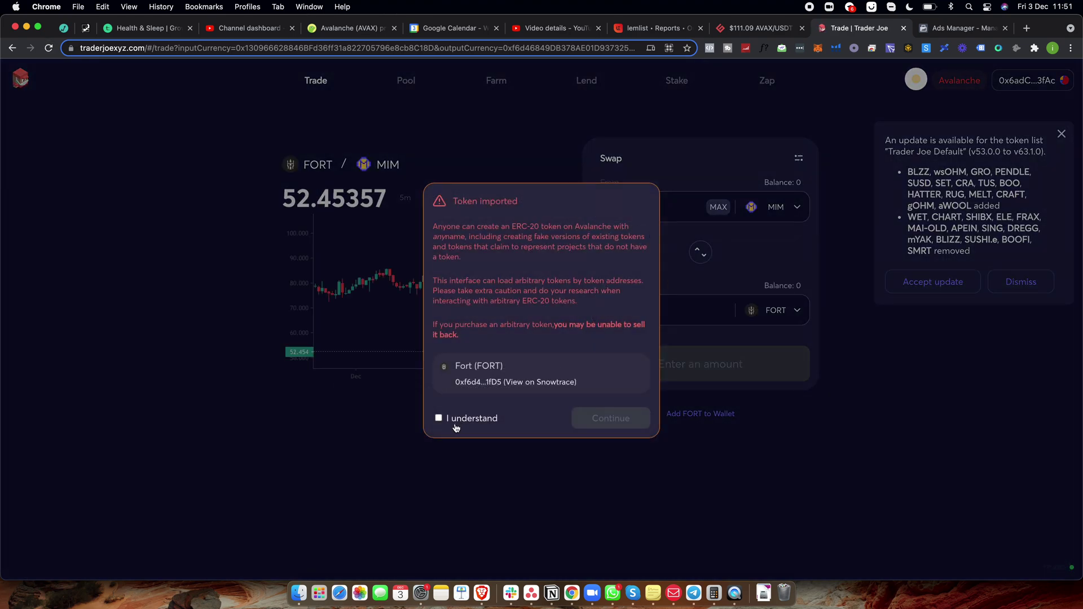
Step: Accept the FORT import warning, pay with AVAX, and search 'time' for the received token
left_click(440, 418)
left_click(606, 418)
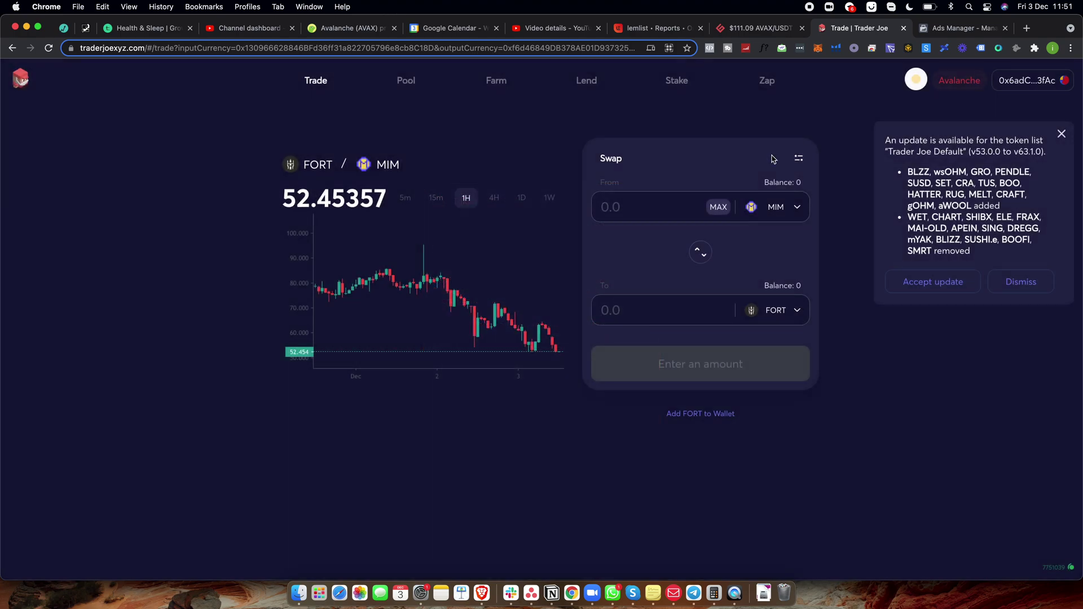
left_click(777, 206)
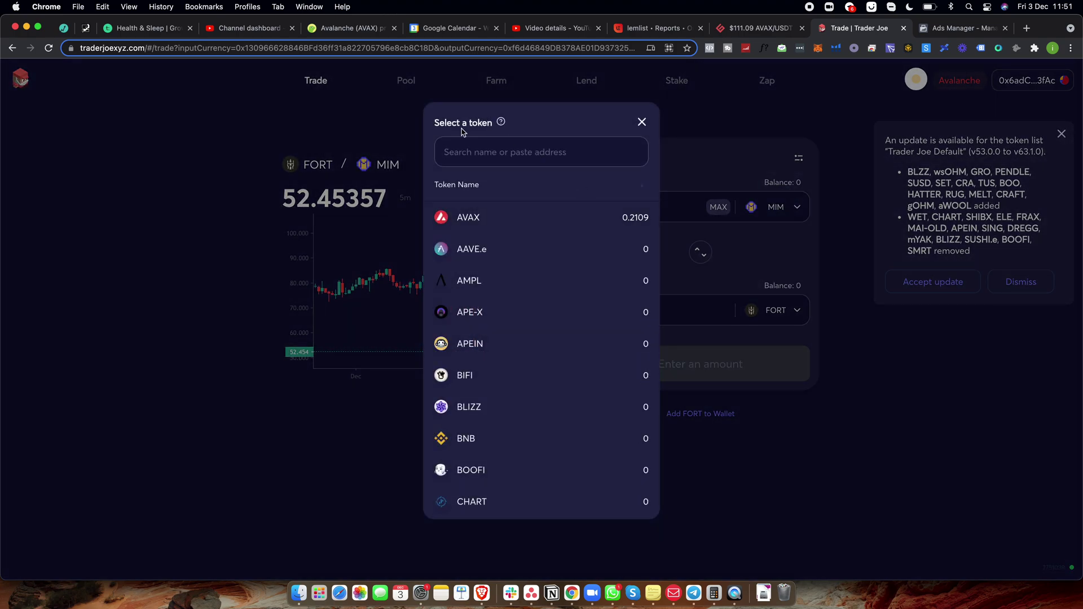
left_click(495, 209)
left_click(773, 207)
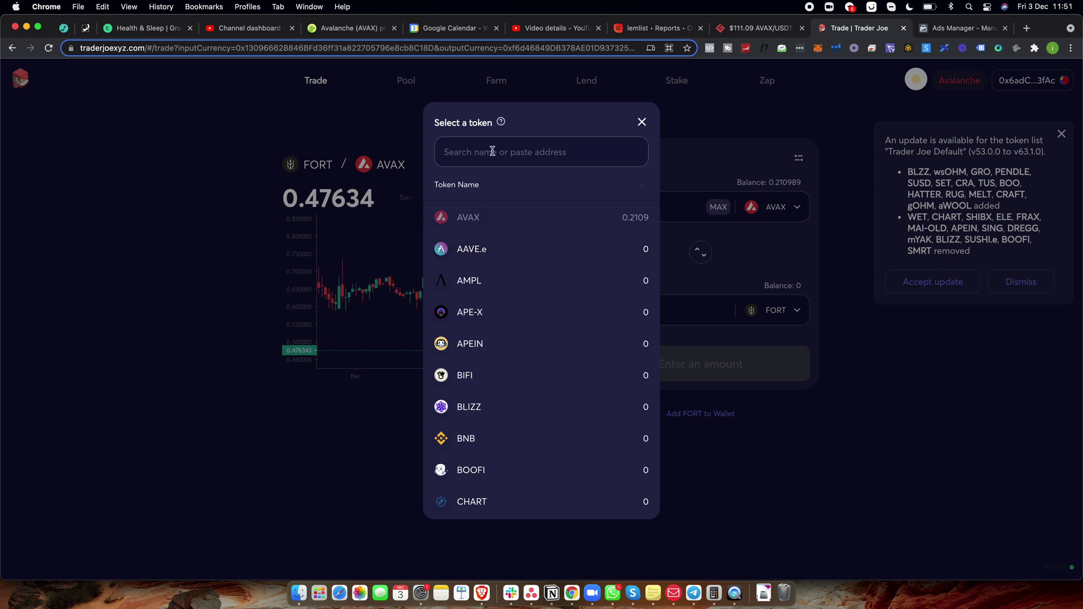
type("time")
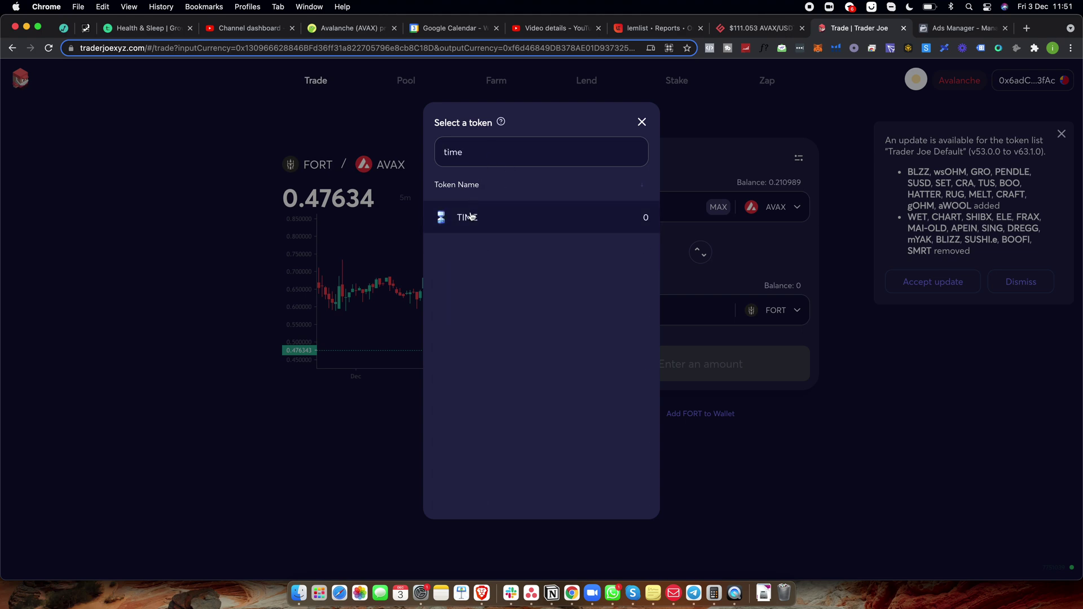
Step: Set up a 0.1 AVAX to TIME swap and confirm the swap details
left_click(472, 218)
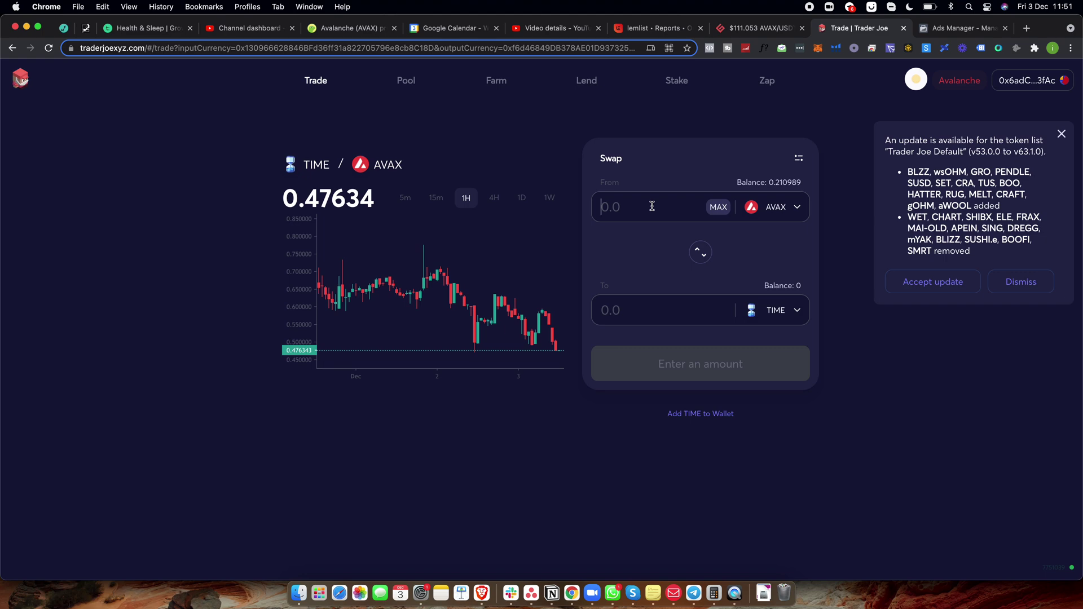
type("0.1")
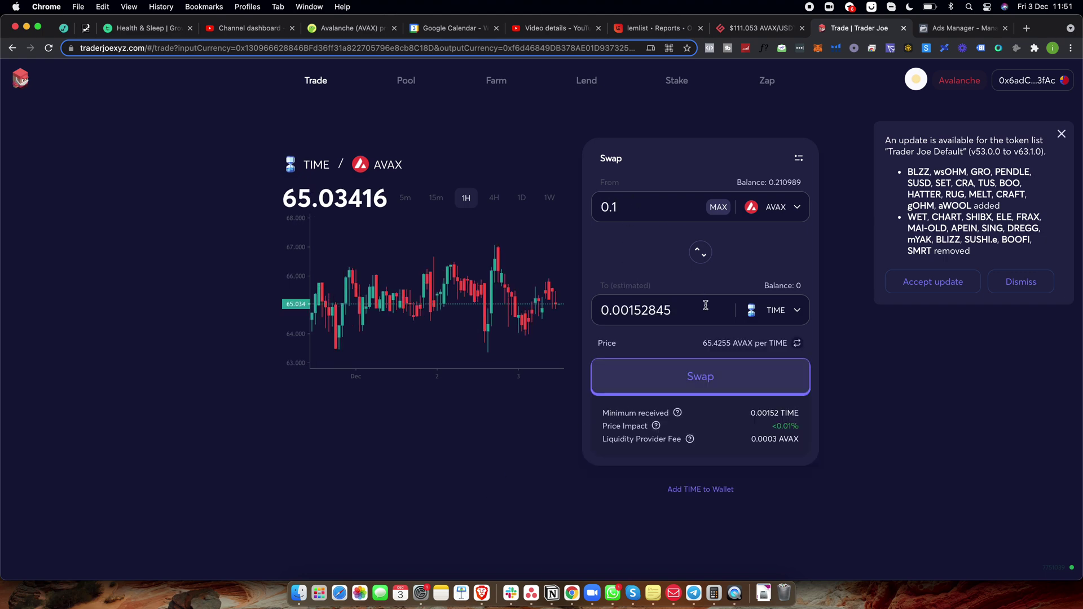
left_click(657, 385)
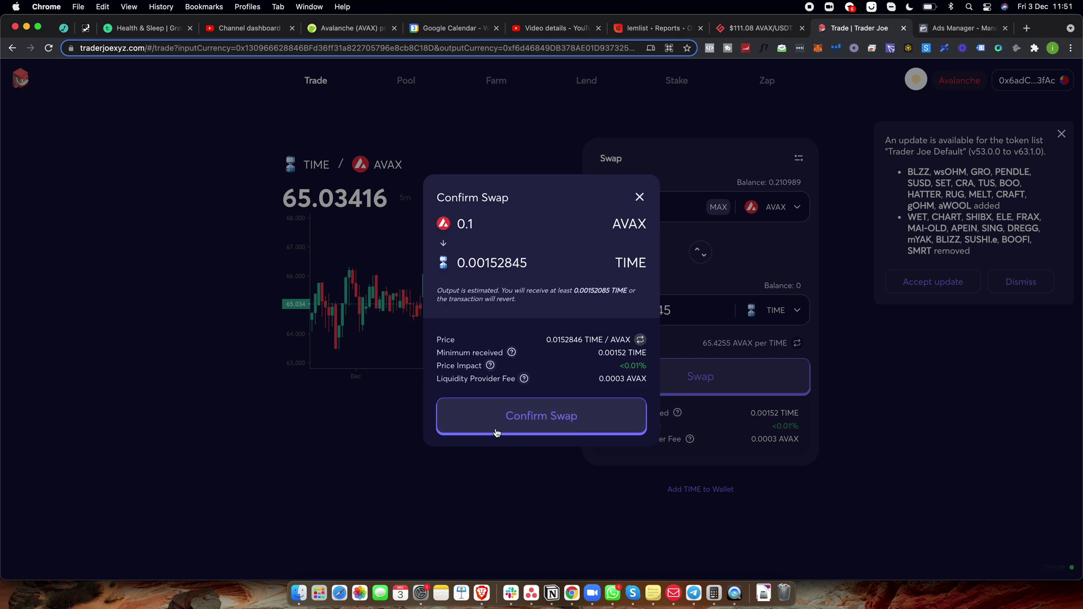
left_click(497, 424)
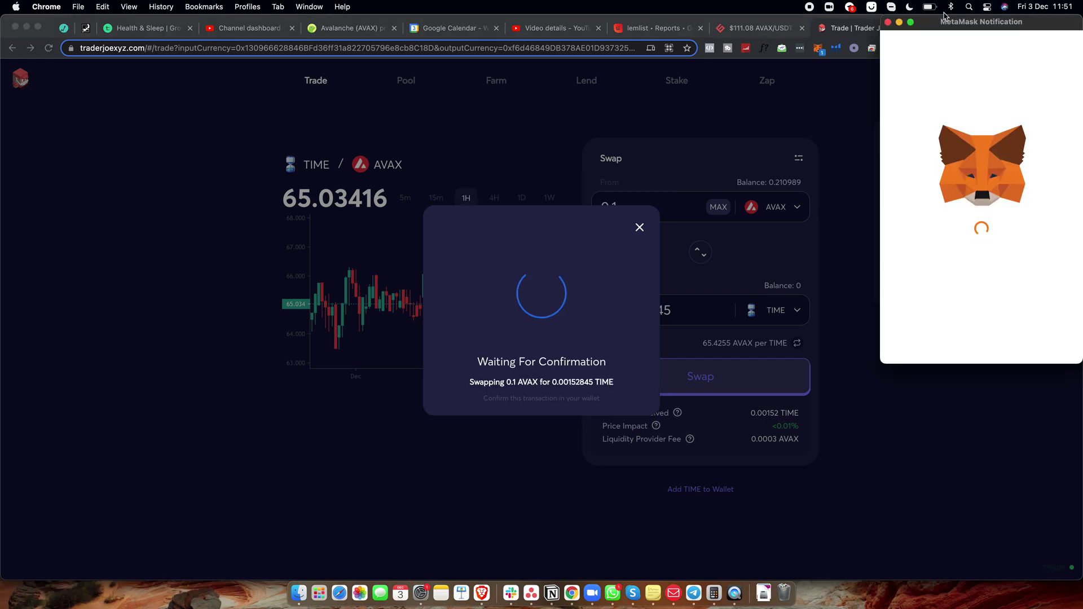
Step: Copy the 0.00435097 AVAX gas fee from the MetaMask confirmation window
left_click_drag(931, 20, 170, 84)
scroll(242, 349, "down", 3)
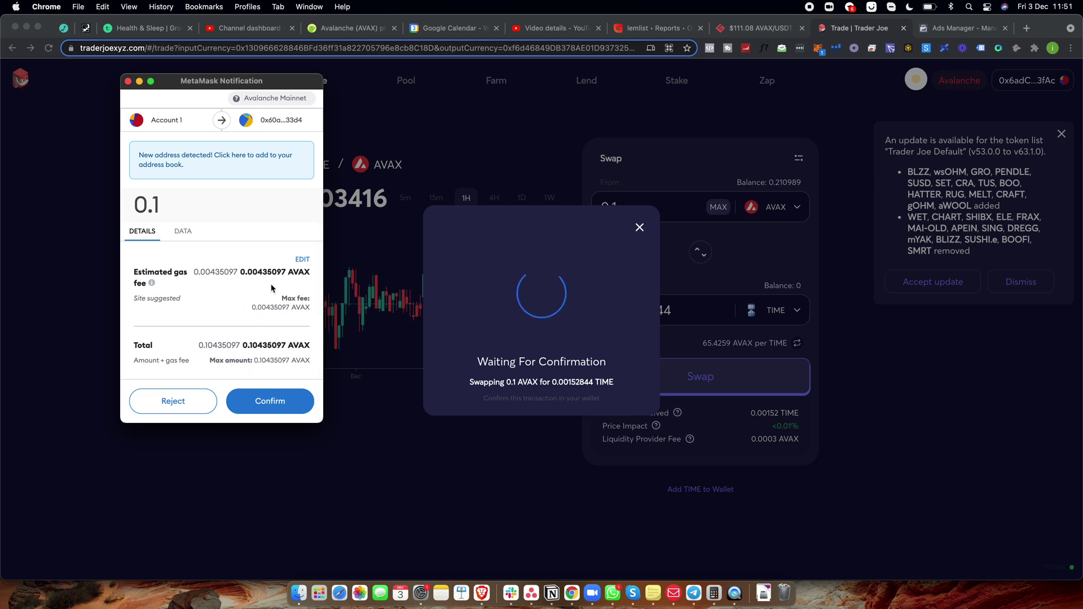
triple_click(254, 271)
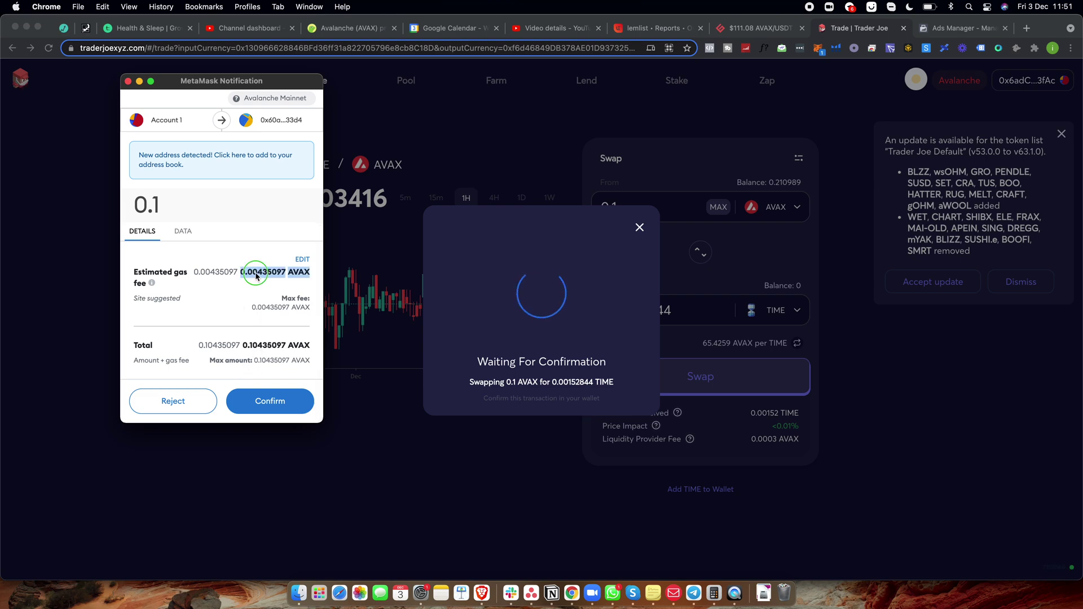
right_click(245, 273)
left_click(244, 275)
left_click_drag(241, 272, 273, 271)
left_click(256, 274)
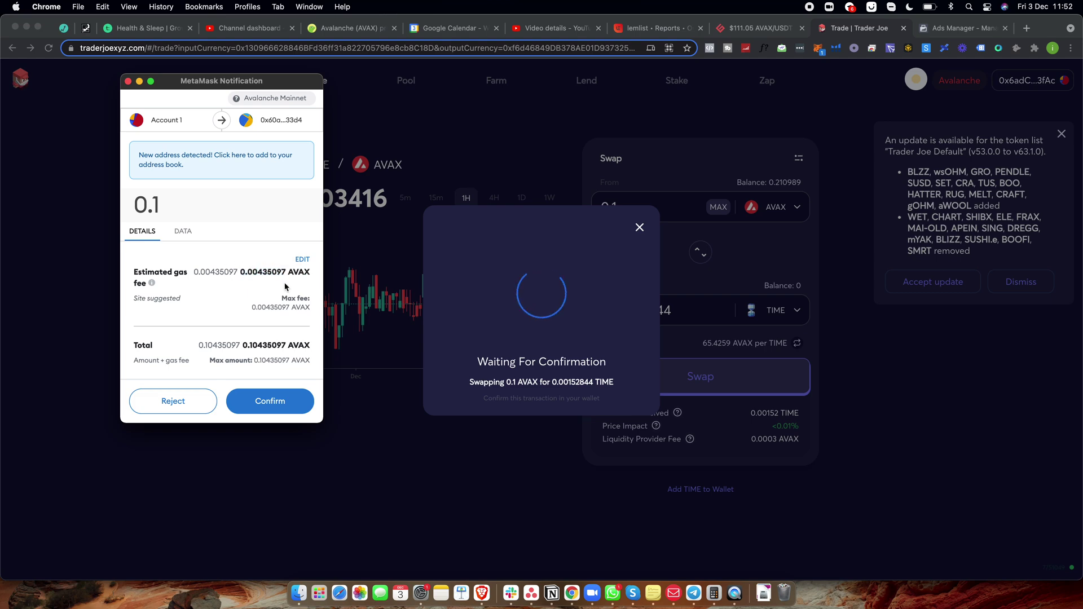
left_click_drag(242, 272, 287, 272)
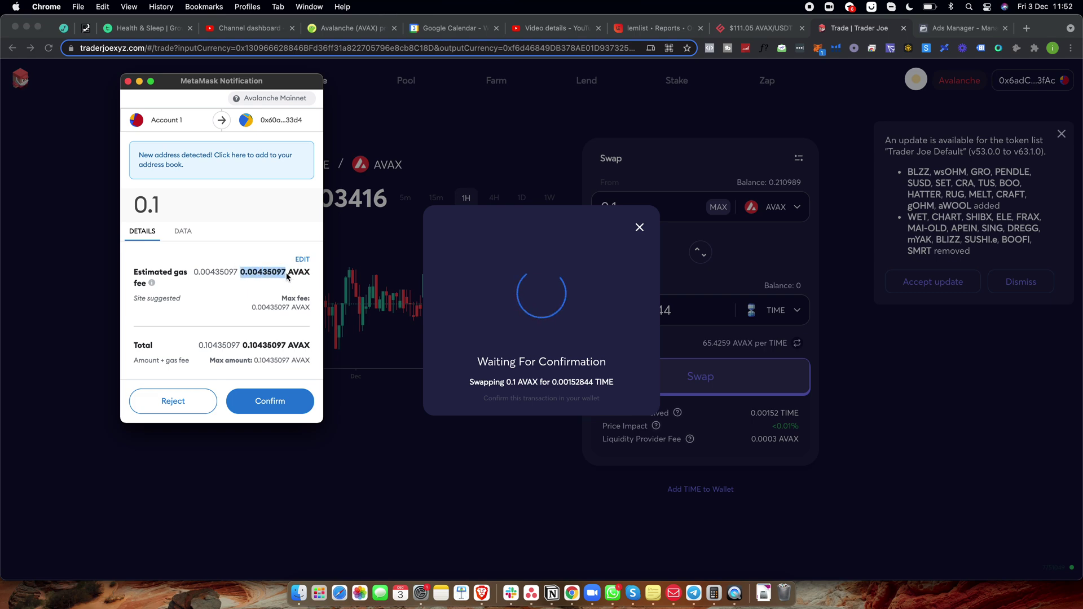
right_click(273, 276)
left_click(291, 298)
Step: Convert the gas fee to USD (about $0.48) in CoinGecko's AVAX converter
left_click(352, 34)
left_click(353, 33)
scroll(363, 423, "down", 5)
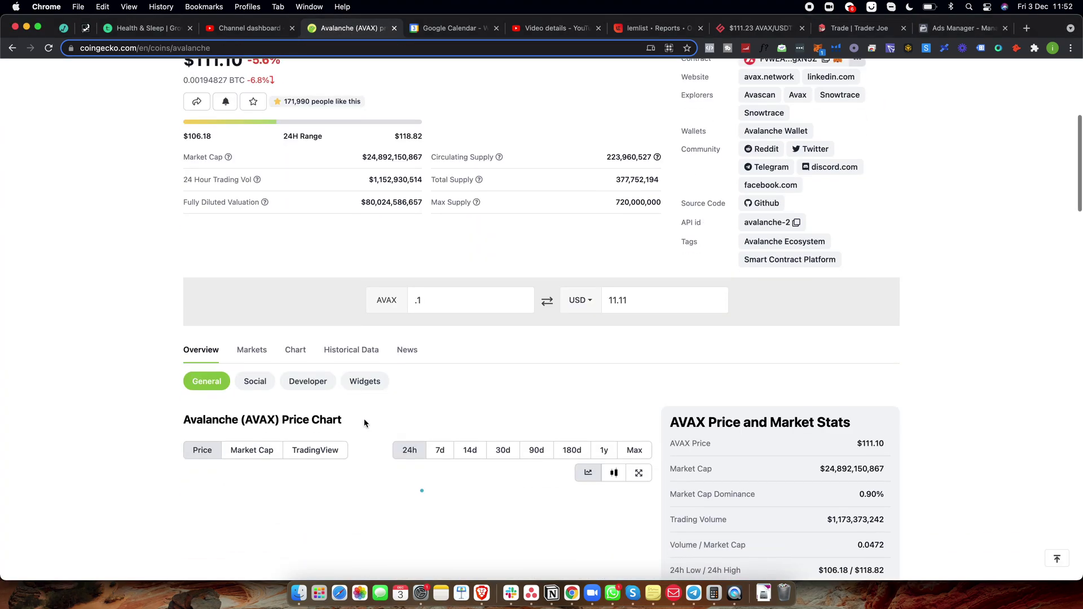
key("super+a")
key("super+v")
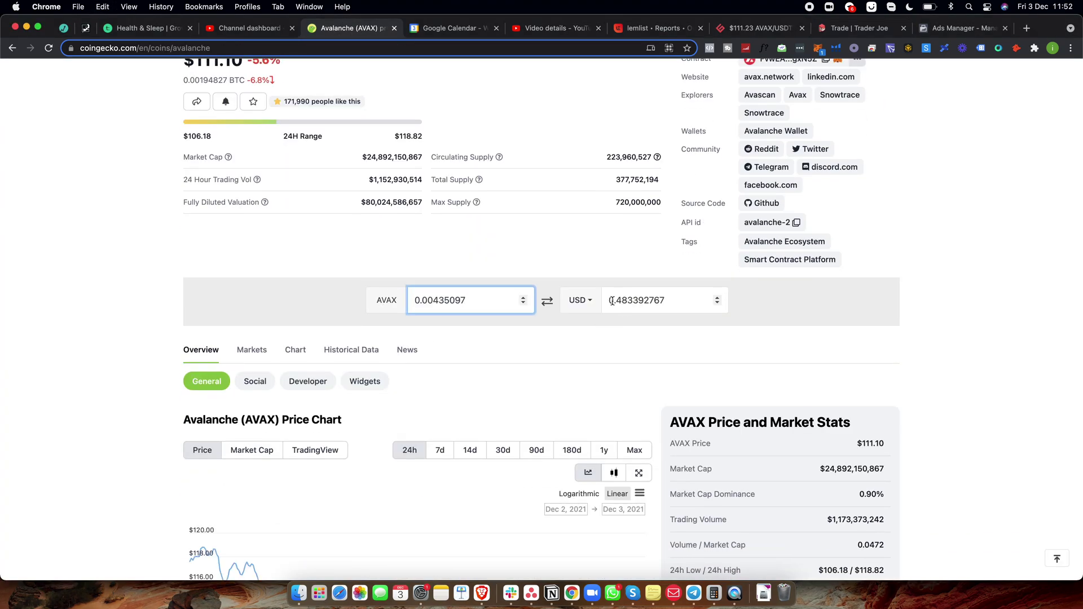
left_click_drag(609, 300, 656, 300)
left_click(759, 28)
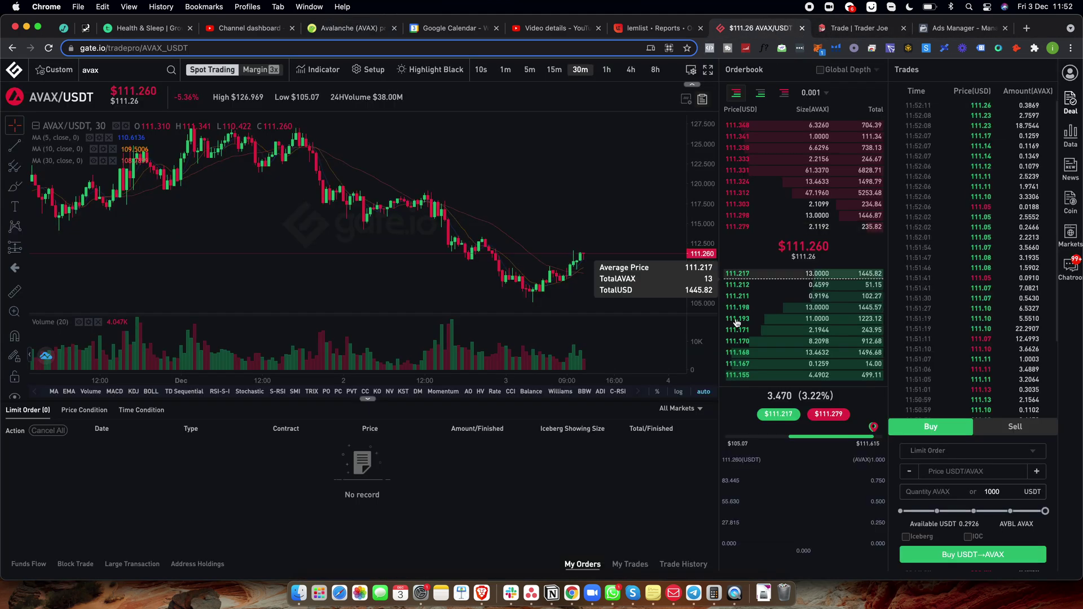
left_click(860, 28)
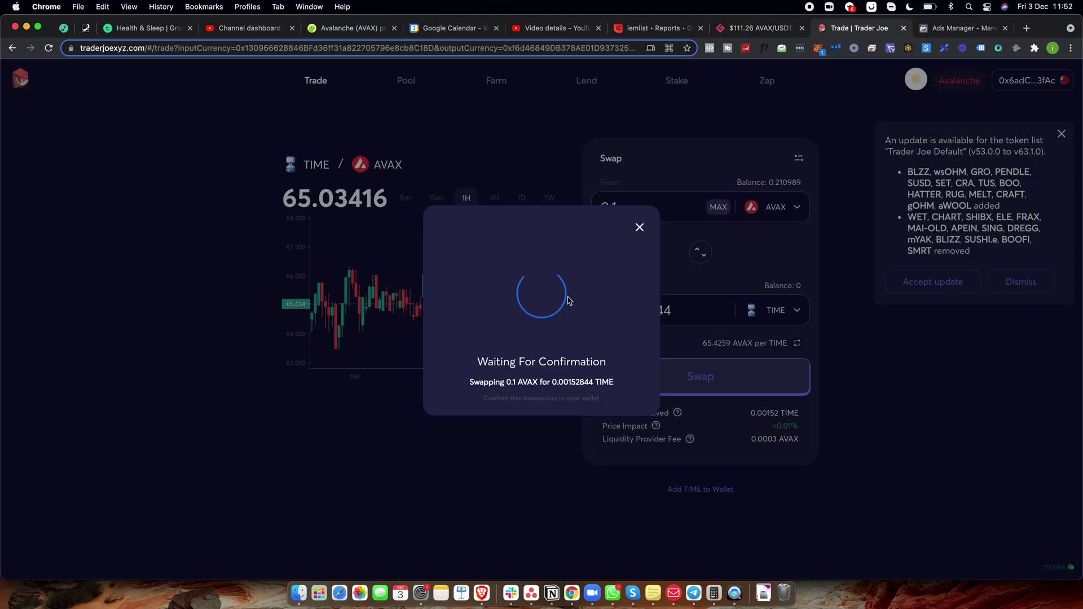
Step: Approve the 0.1 AVAX swap transaction in MetaMask
left_click(818, 48)
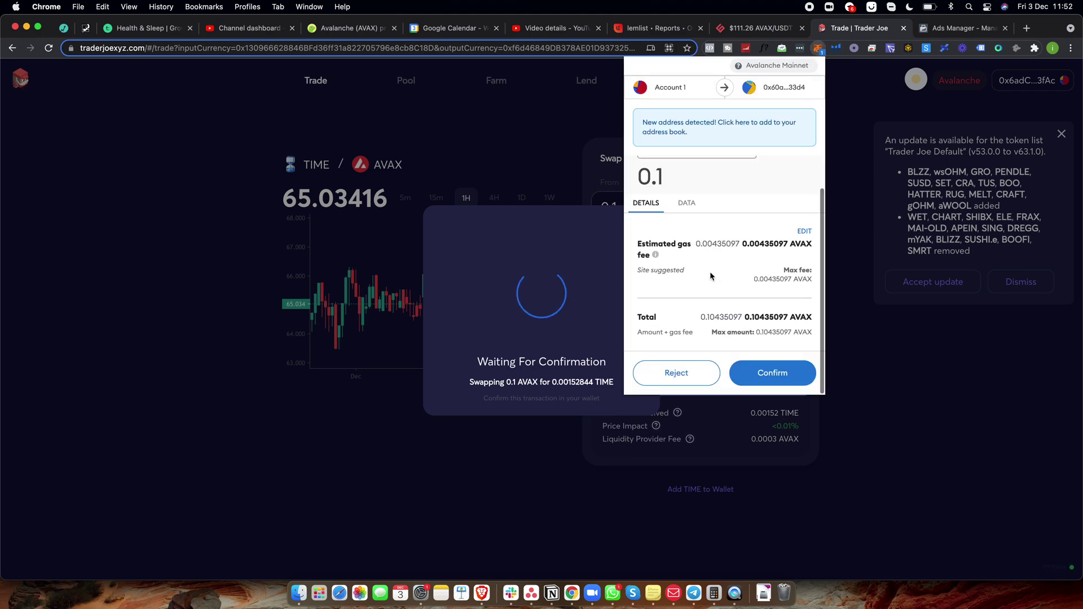
left_click(759, 361)
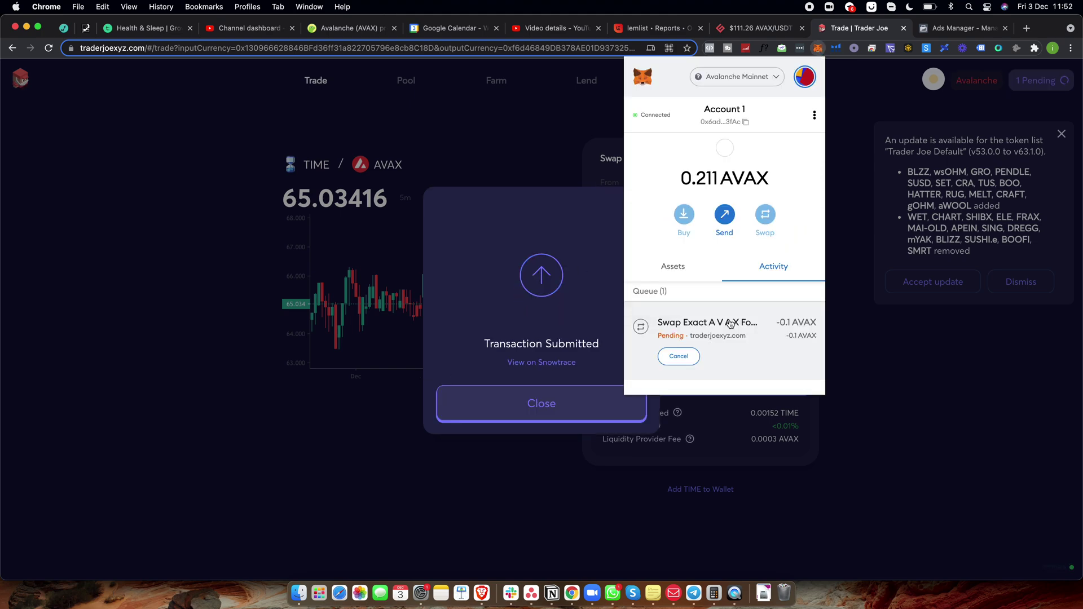
scroll(734, 315, "down", 1)
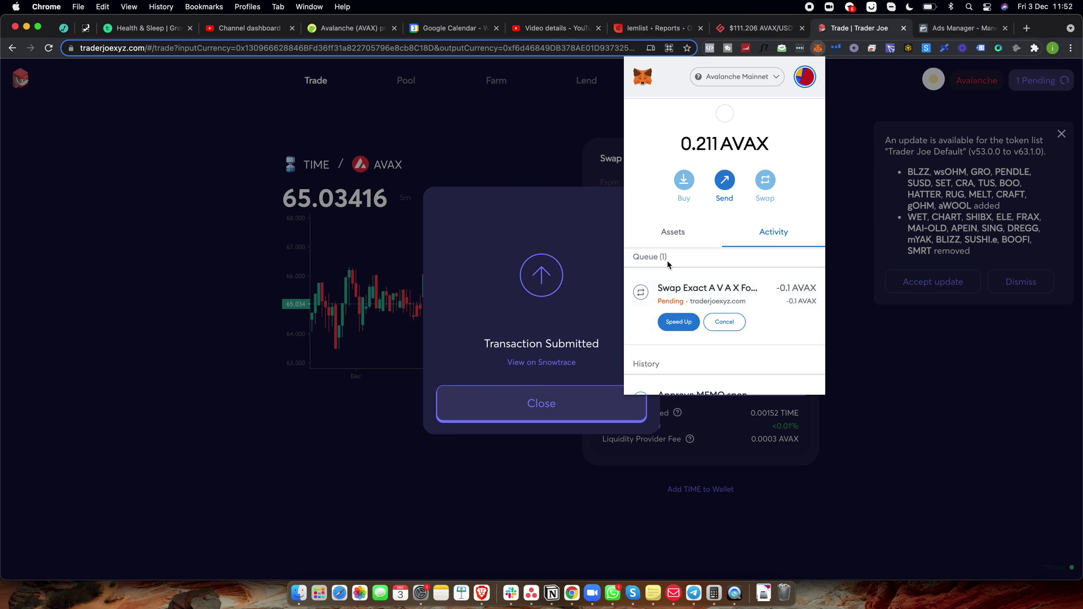
scroll(688, 271, "down", 1)
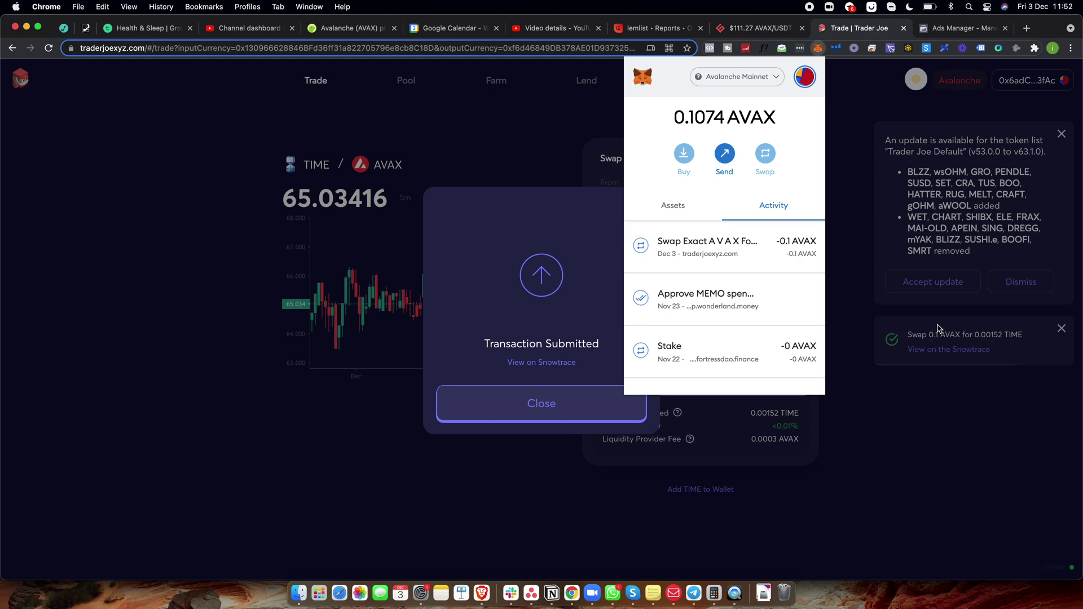
scroll(709, 144, "up", 2)
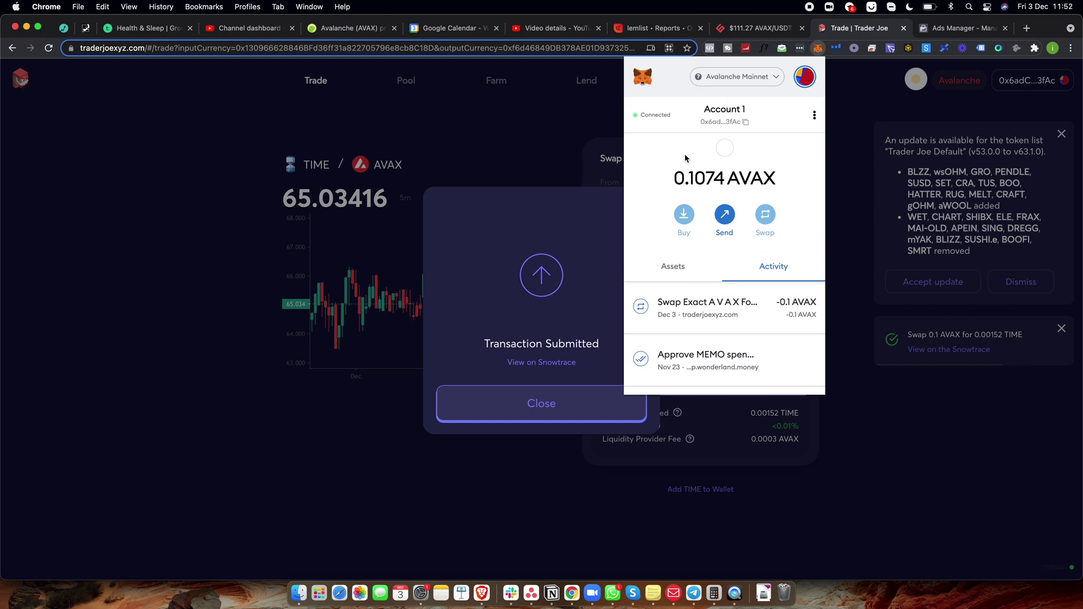
Step: Check the TIME token in the wallet's assets, then close the wallet and Transaction Submitted notice
left_click(655, 270)
scroll(676, 305, "down", 2)
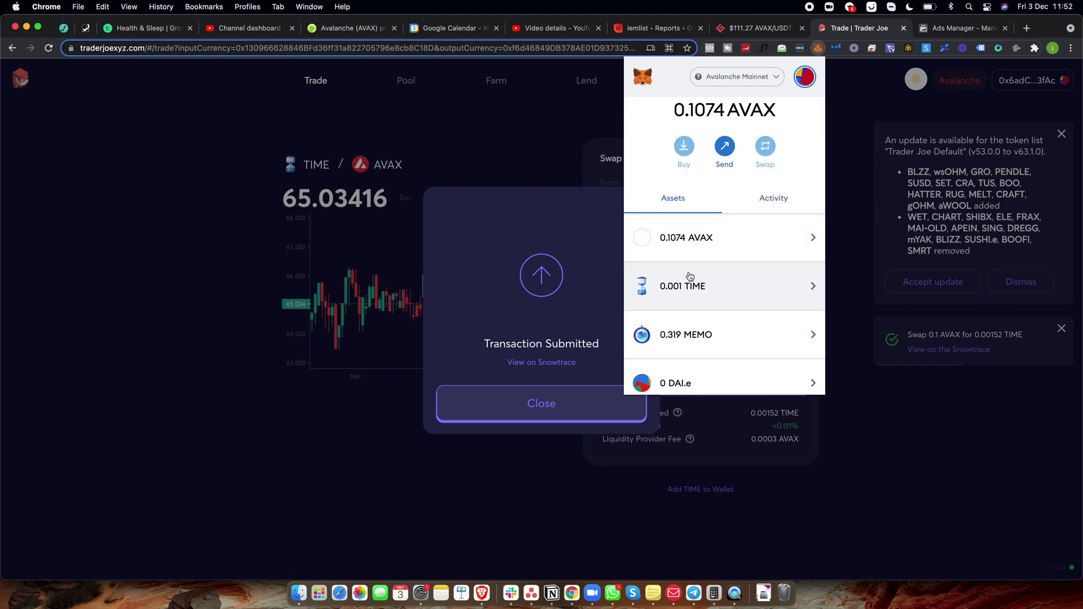
left_click(690, 276)
left_click(641, 114)
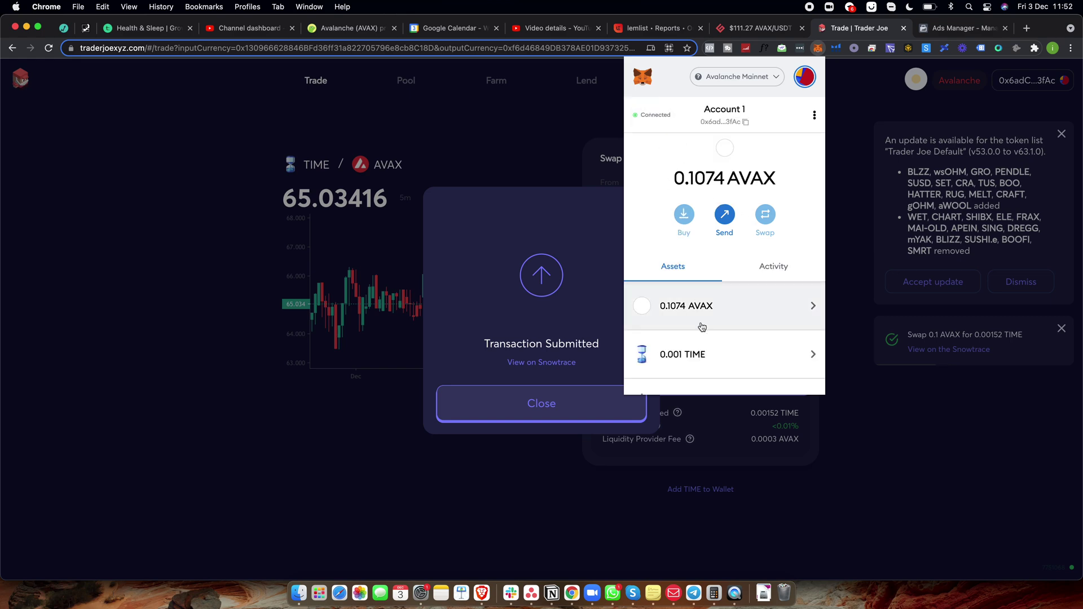
scroll(700, 338, "down", 3)
left_click(642, 210)
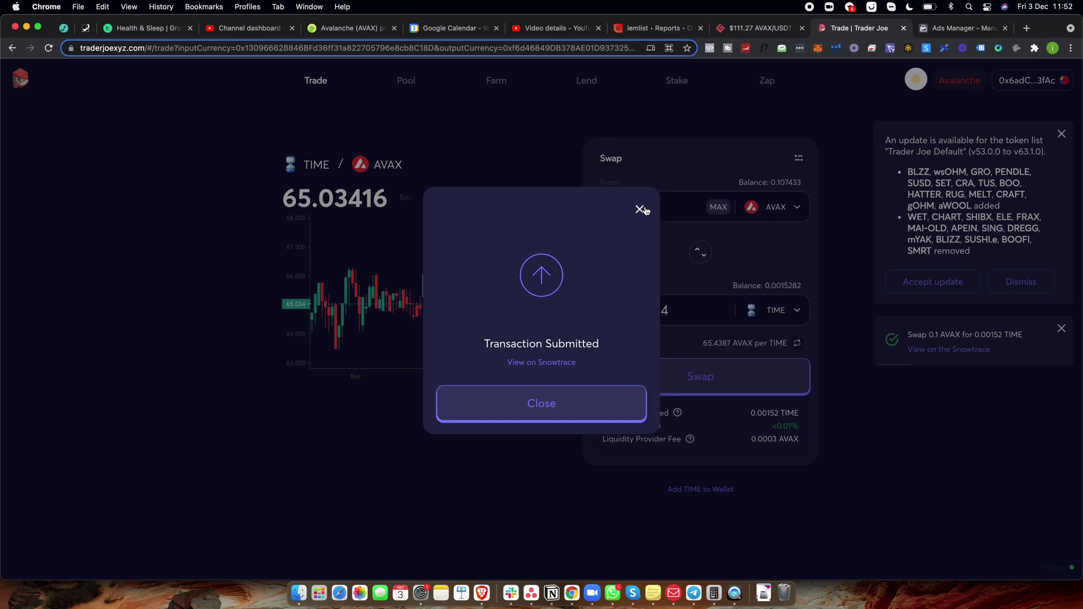
left_click(642, 210)
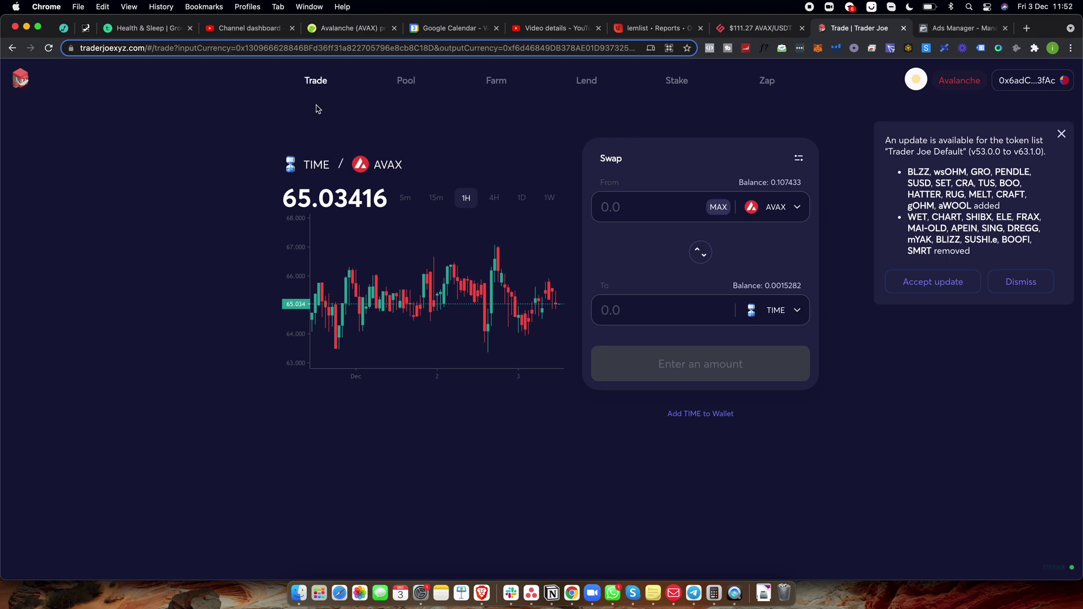
Step: Reload Wonderland's TIME staking page so the 0.0015 TIME balance appears
left_click(85, 31)
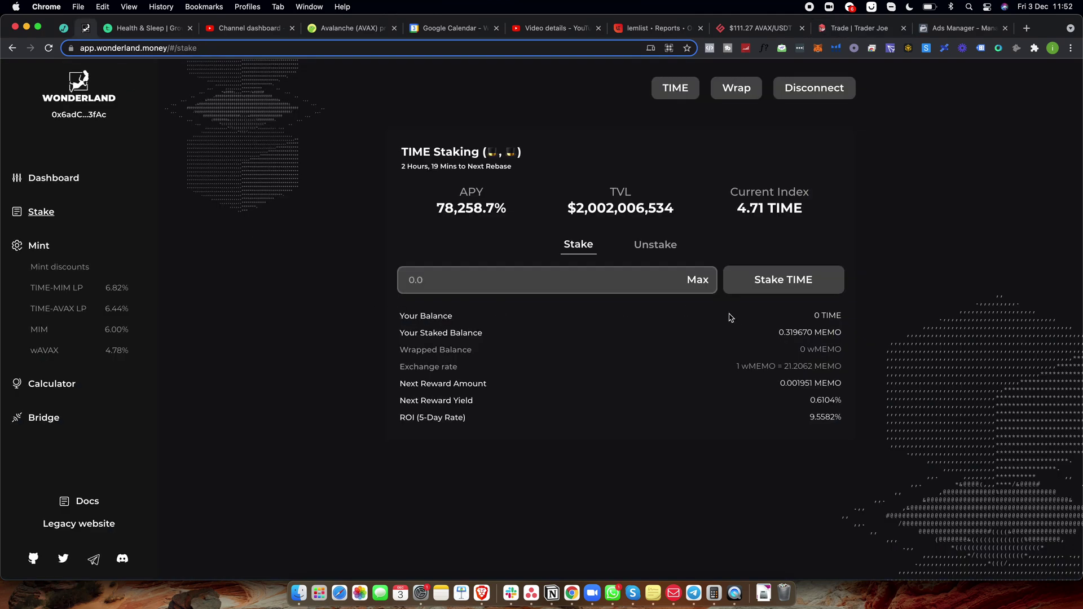
left_click(49, 48)
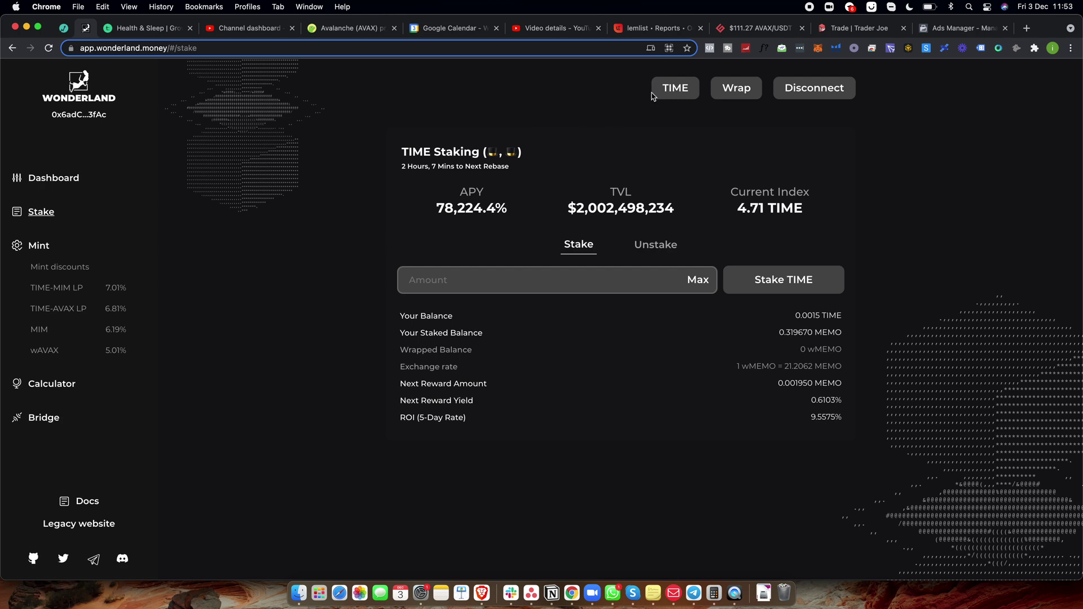
mouse_move(665, 86)
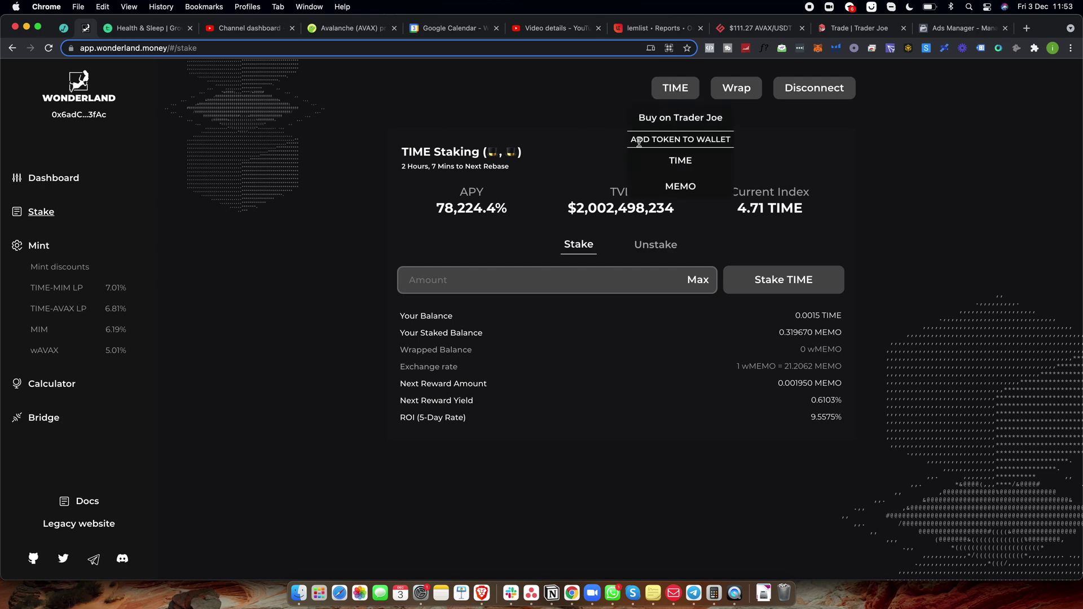
left_click(668, 161)
left_click_drag(945, 35, 224, 122)
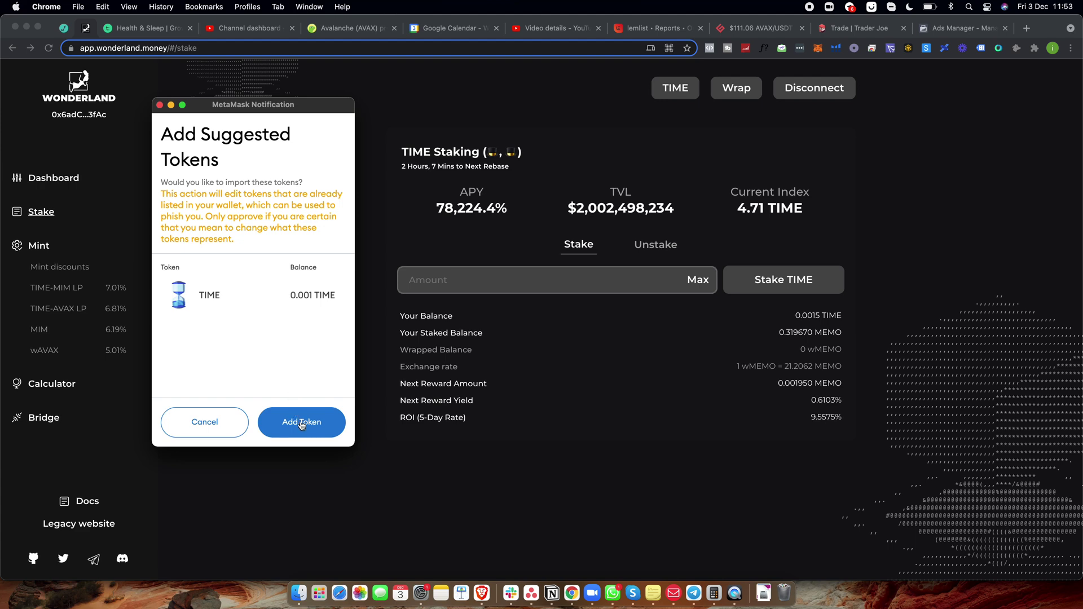
left_click(203, 424)
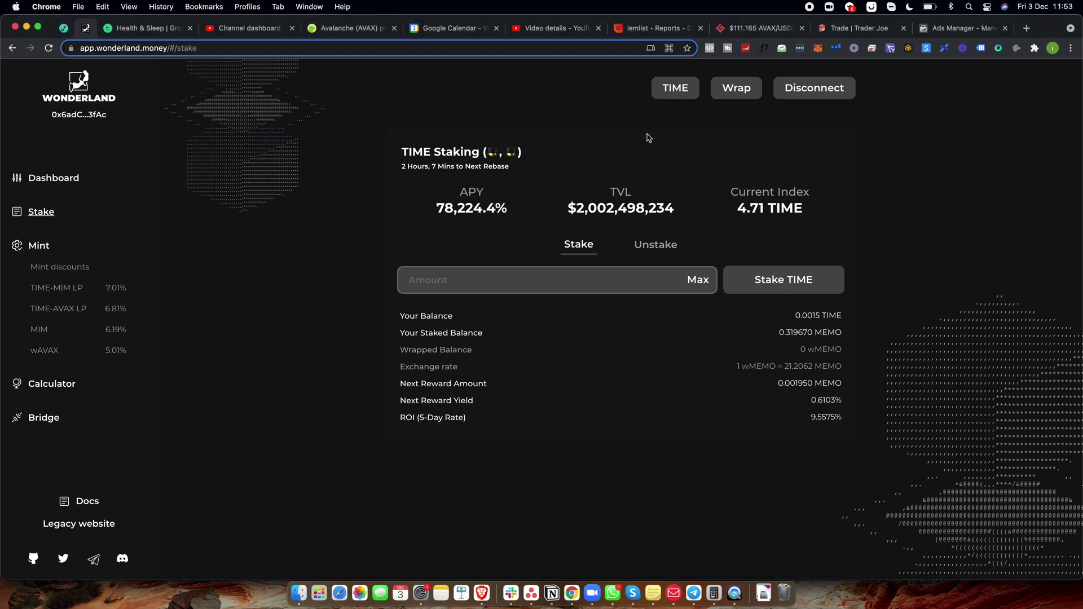
left_click(818, 48)
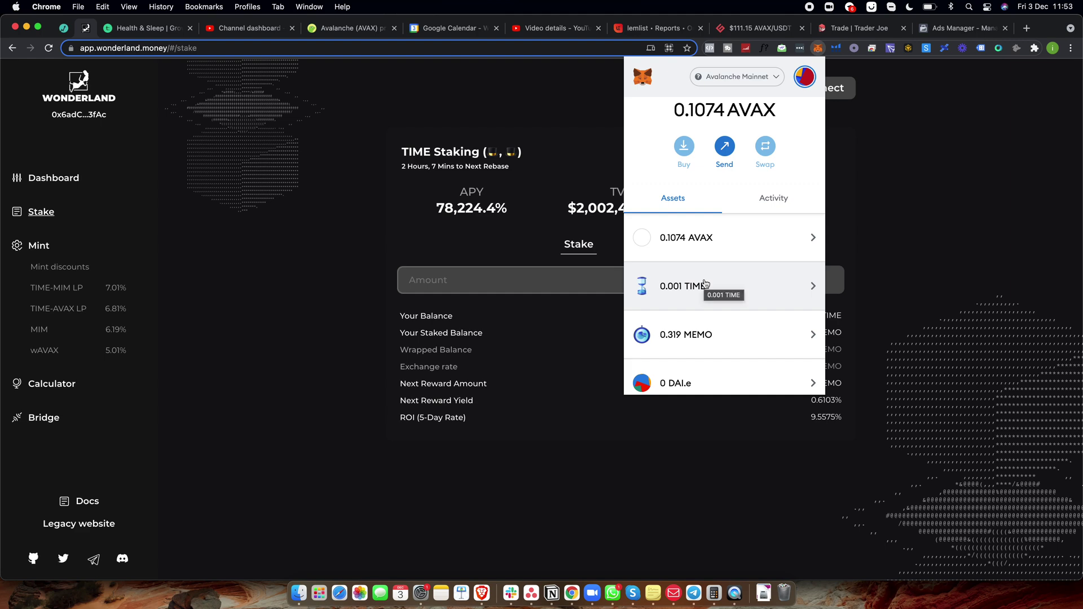
left_click(573, 176)
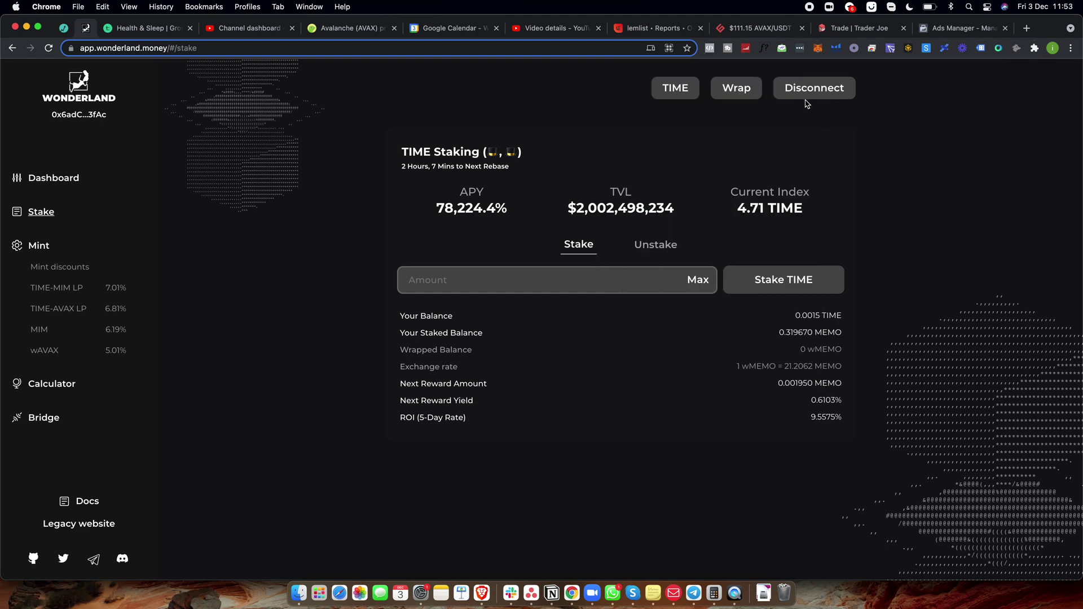
mouse_move(672, 96)
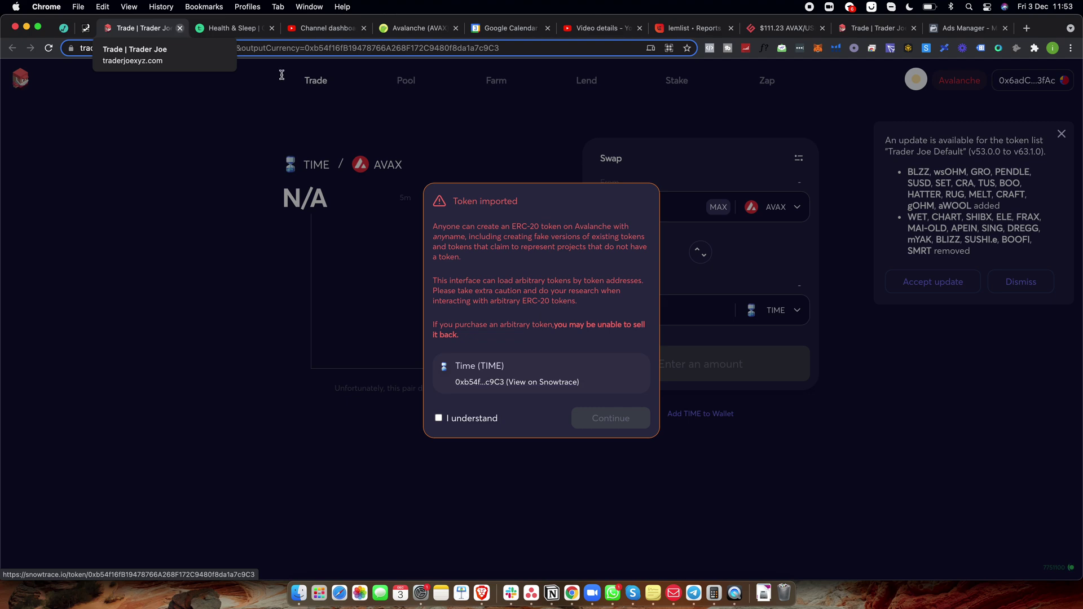
Step: Accept Trader Joe's imported TIME token warning and close the Trader Joe tab
left_click(474, 418)
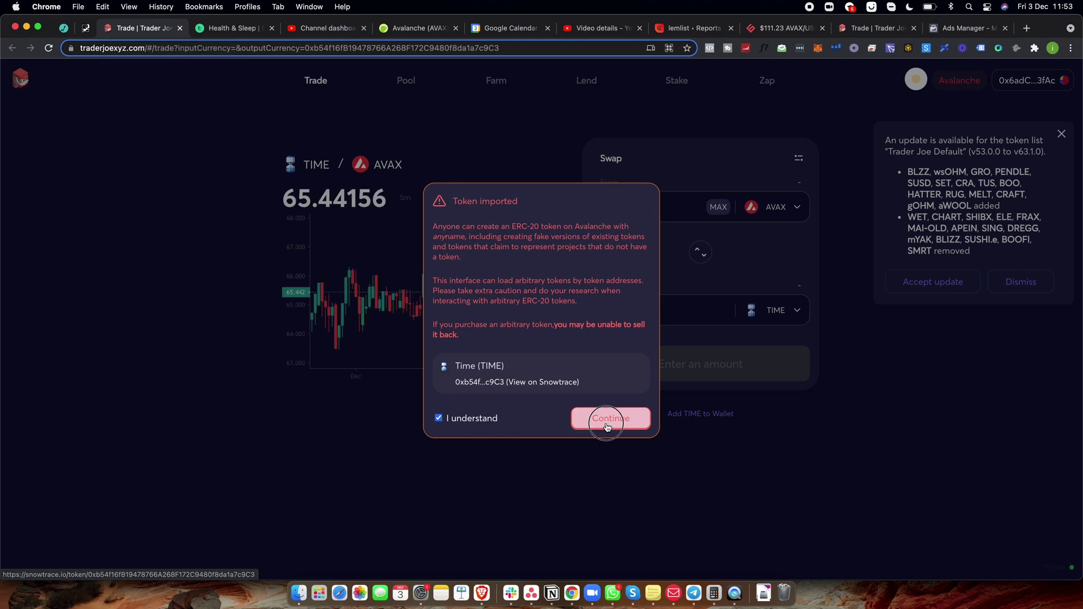
left_click(605, 418)
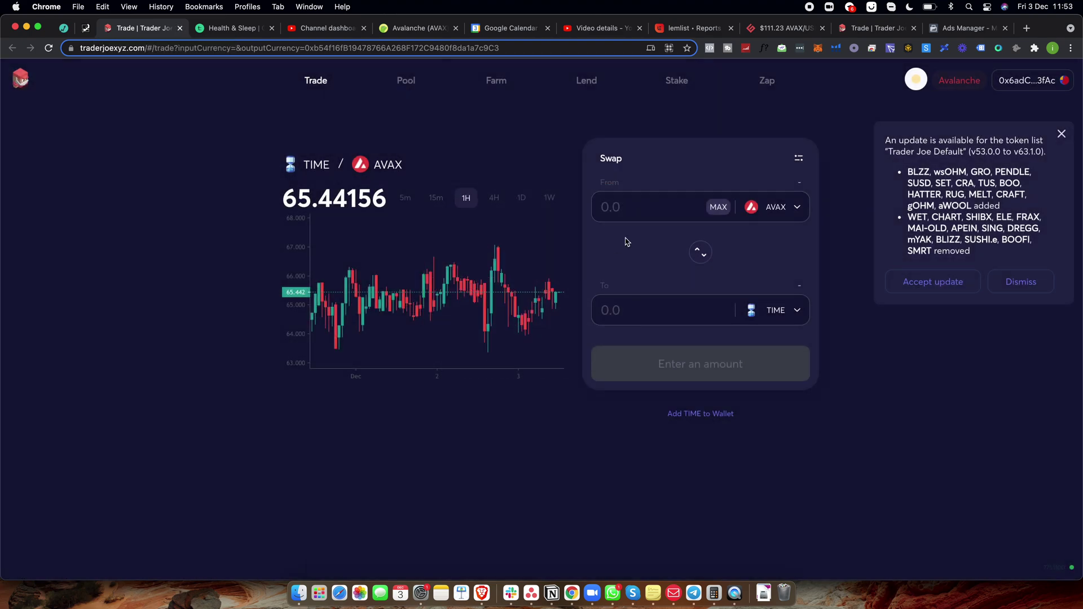
left_click(180, 28)
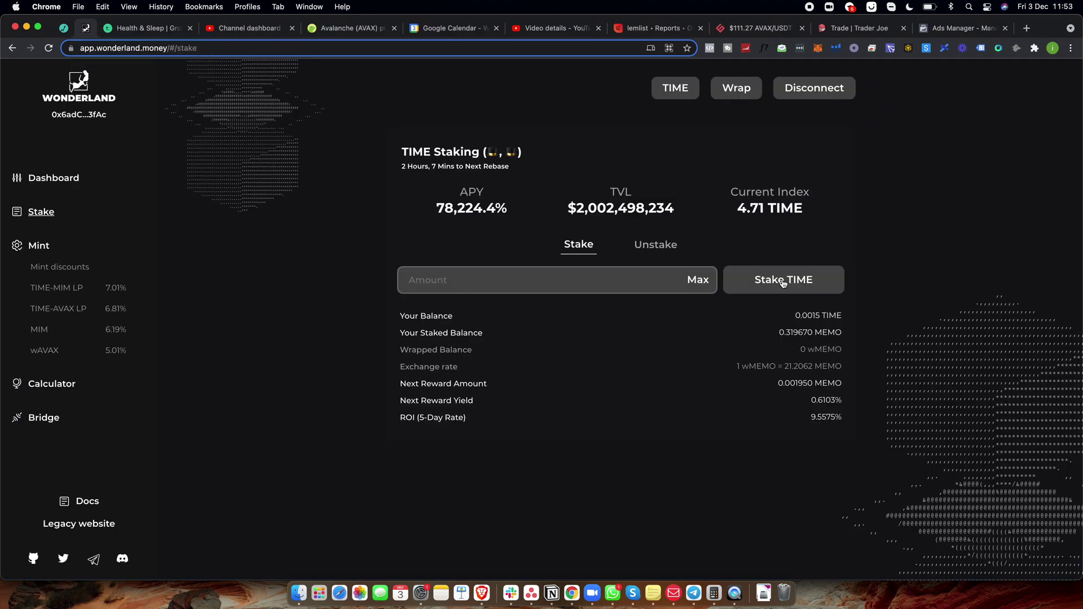
Step: Fill Wonderland's stake amount with the full 0.0015282 TIME and start staking it
left_click(711, 278)
left_click(741, 282)
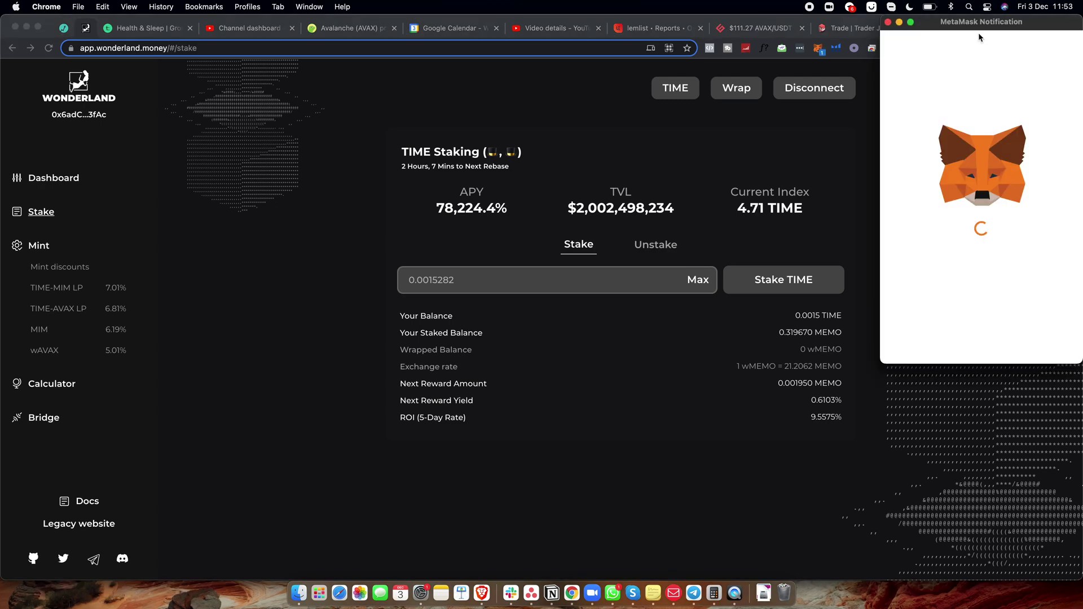
scroll(417, 304, "down", 1)
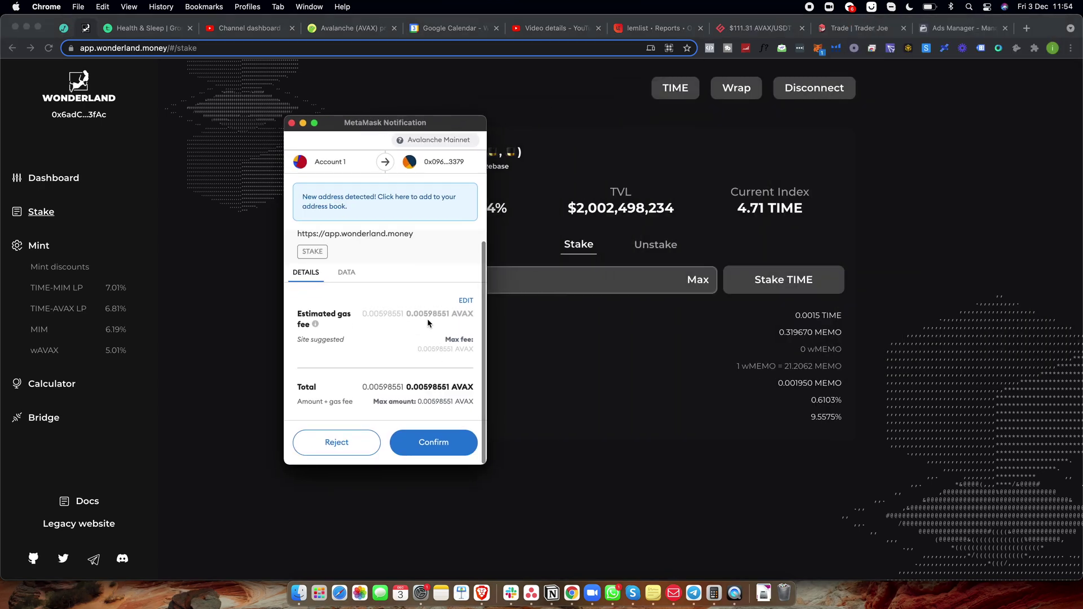
Step: Copy the 0.00598551 AVAX gas fee and switch to CoinGecko's Avalanche page
left_click_drag(406, 314, 448, 317)
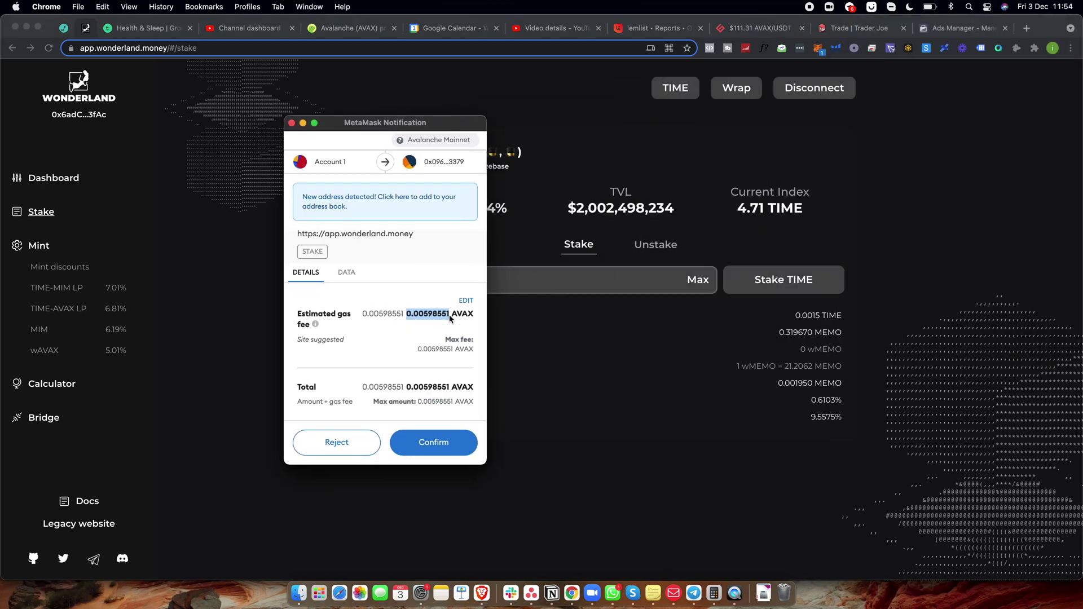
right_click(450, 319)
left_click(448, 334)
left_click(356, 28)
Step: Paste the 0.00598551 AVAX fee into CoinGecko's converter to see about $0.66, then return to Wonderland
left_click(432, 299)
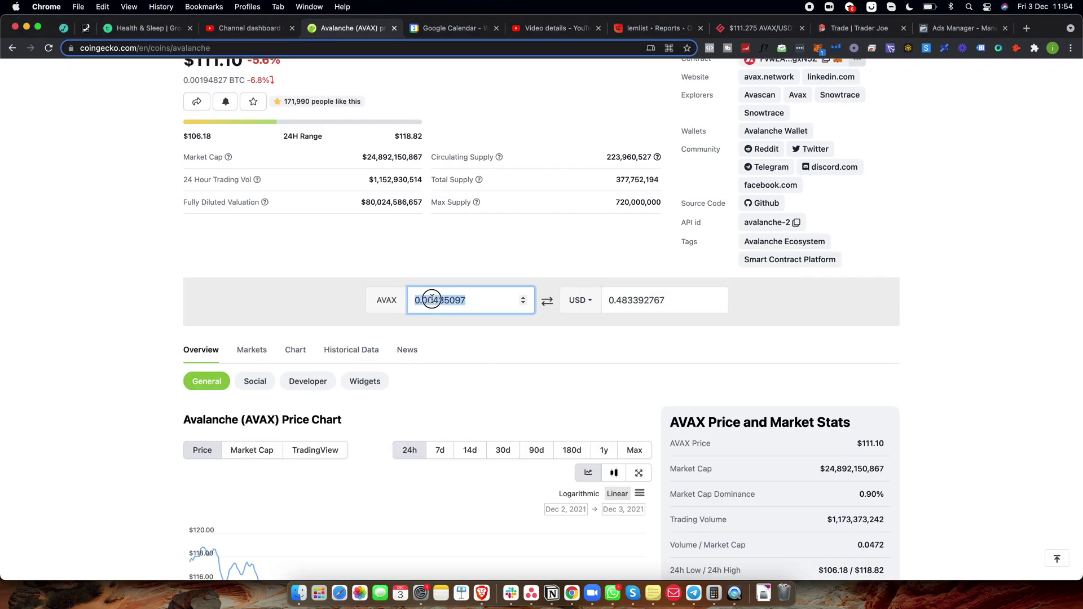
right_click(441, 300)
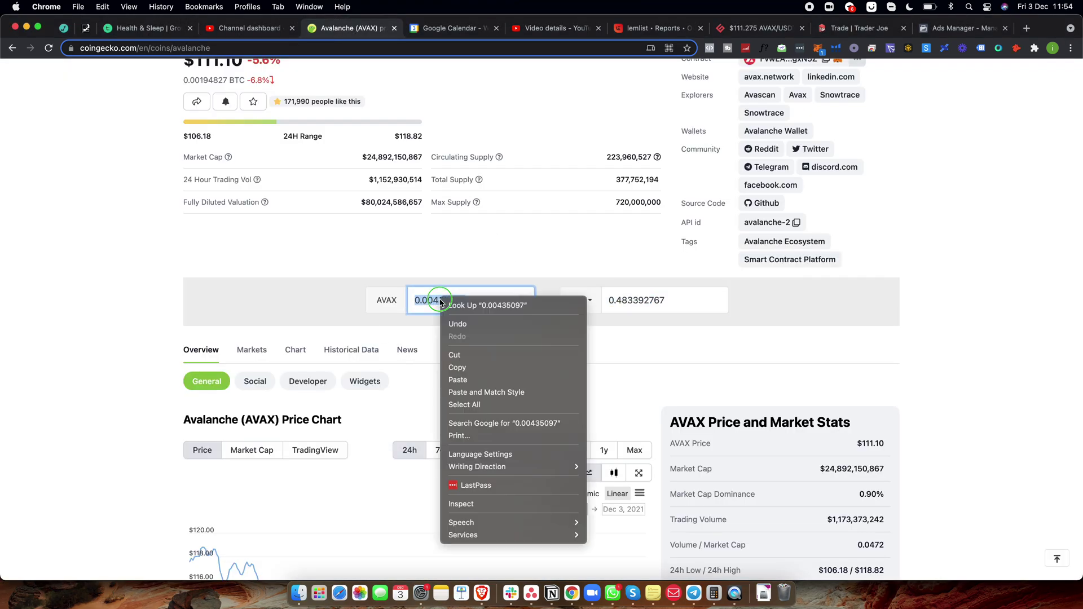
left_click(457, 380)
left_click(639, 359)
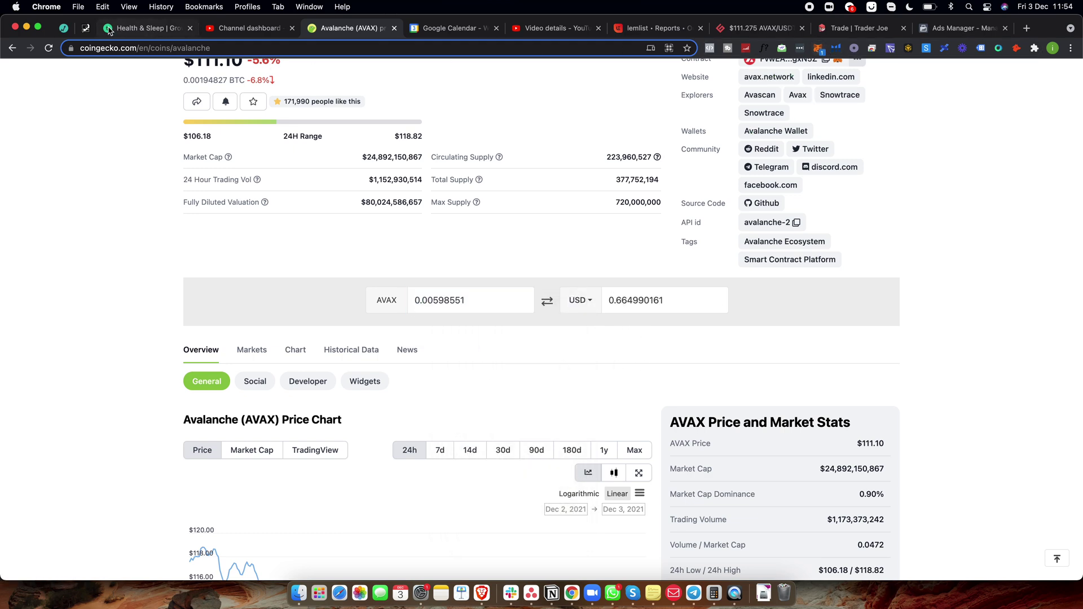
left_click(85, 28)
Step: Confirm the 0.0015282 TIME stake transaction in MetaMask
left_click(818, 48)
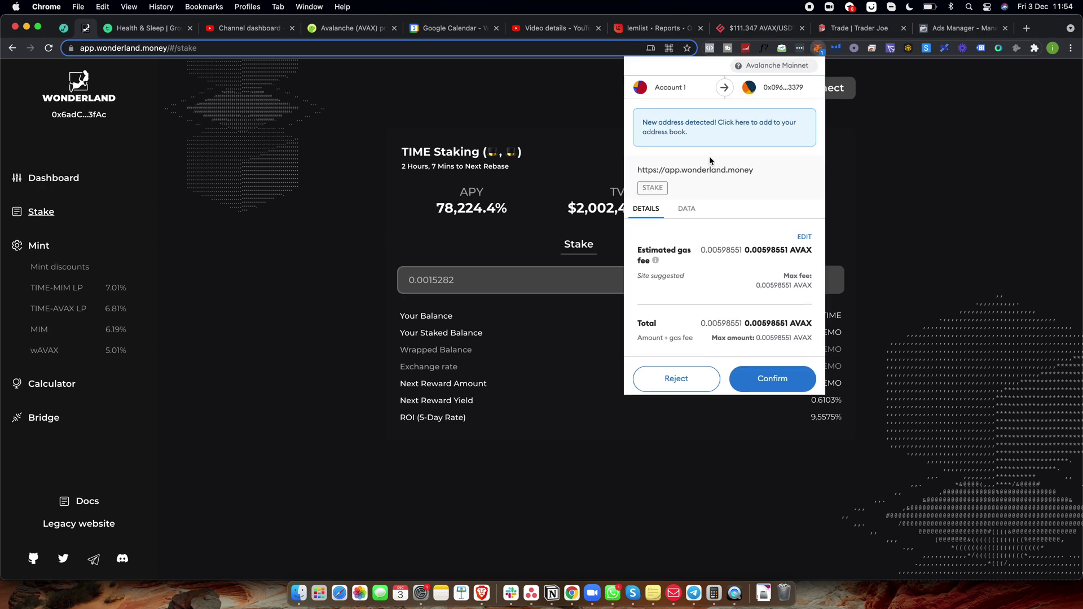
scroll(705, 181, "down", 1)
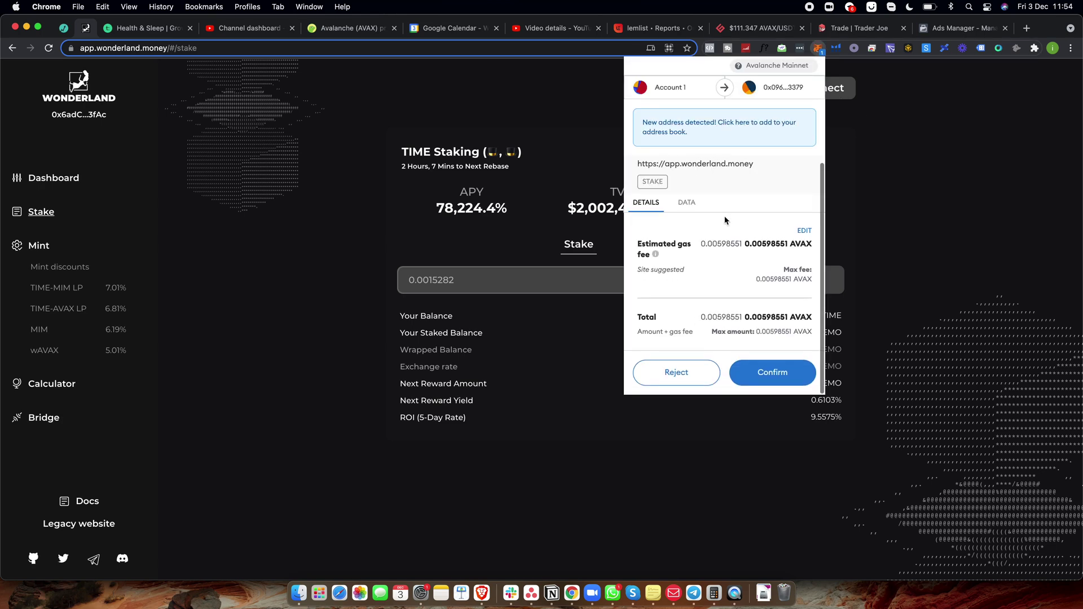
left_click(757, 373)
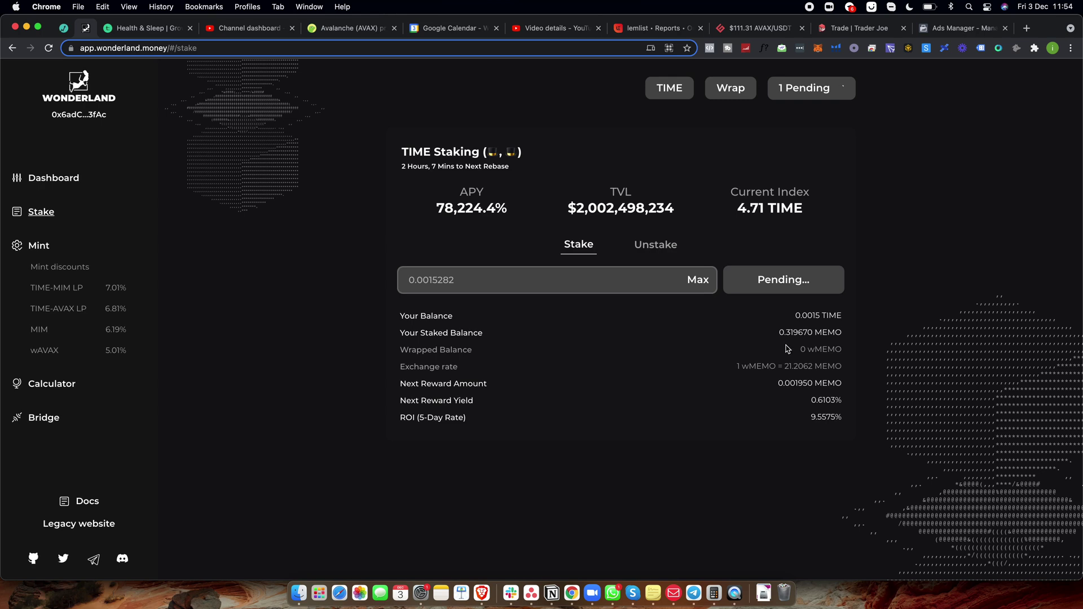
Step: Check the staked balance rise to 0.321199 MEMO and reload the staking page
left_click_drag(784, 333, 813, 333)
left_click(779, 341)
left_click(765, 341)
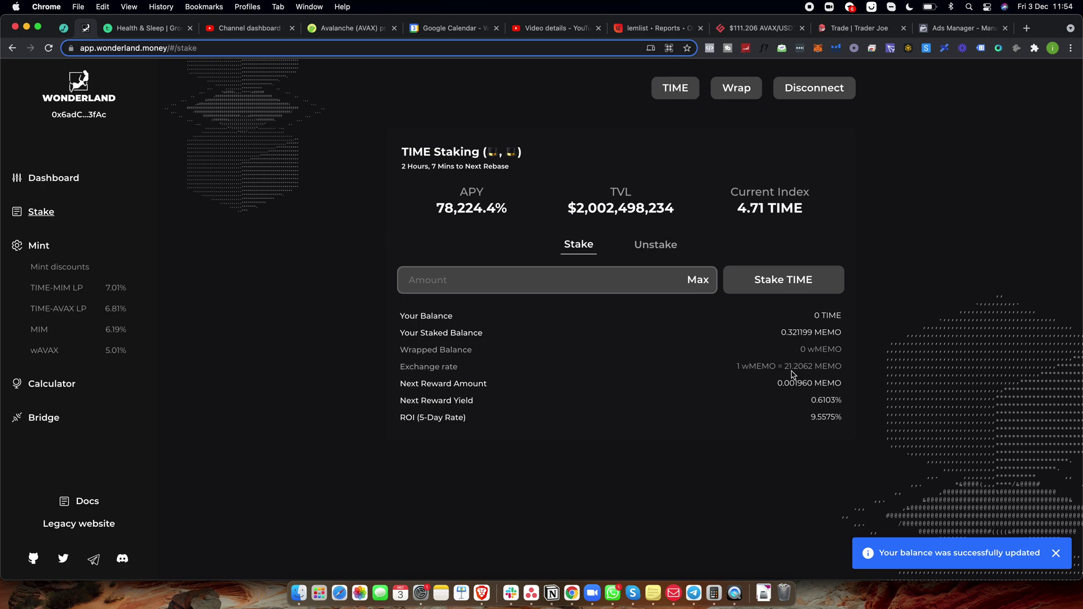
left_click_drag(780, 333, 823, 333)
left_click(763, 348)
left_click(52, 49)
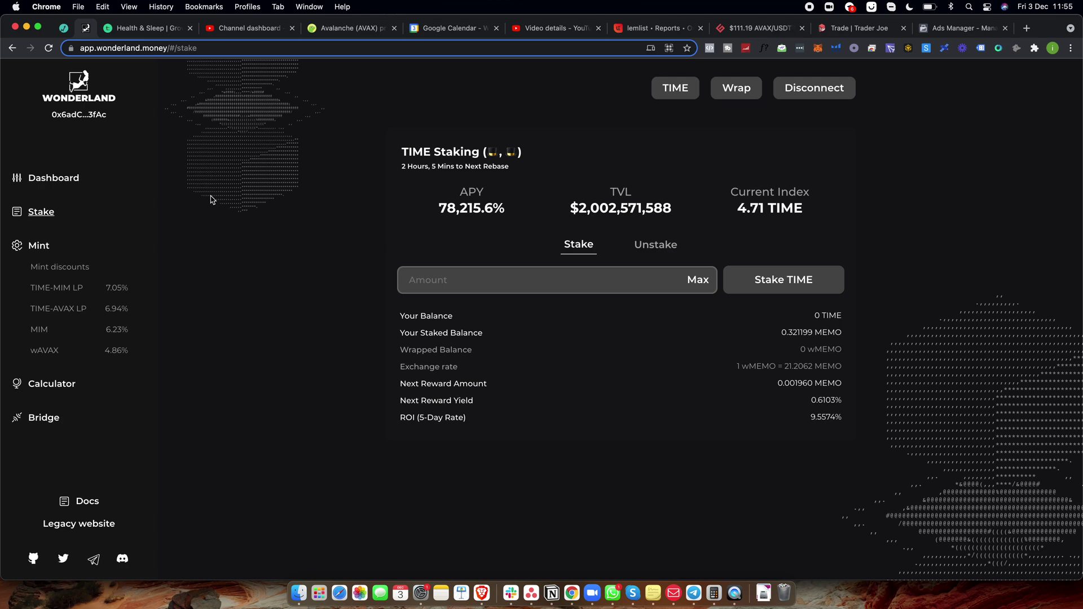
left_click(818, 48)
left_click(672, 266)
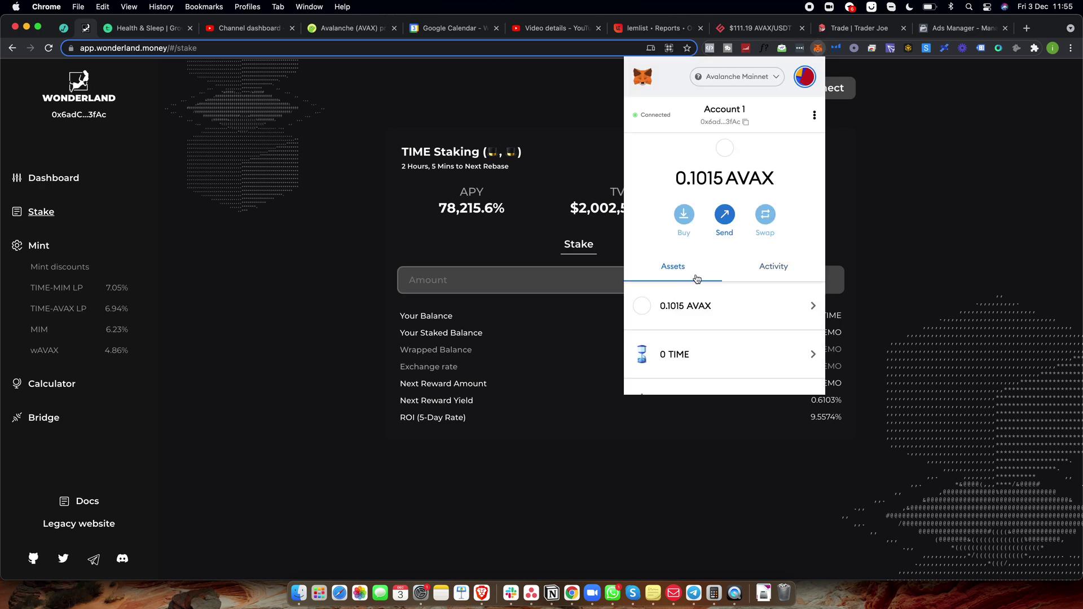
scroll(700, 305, "down", 2)
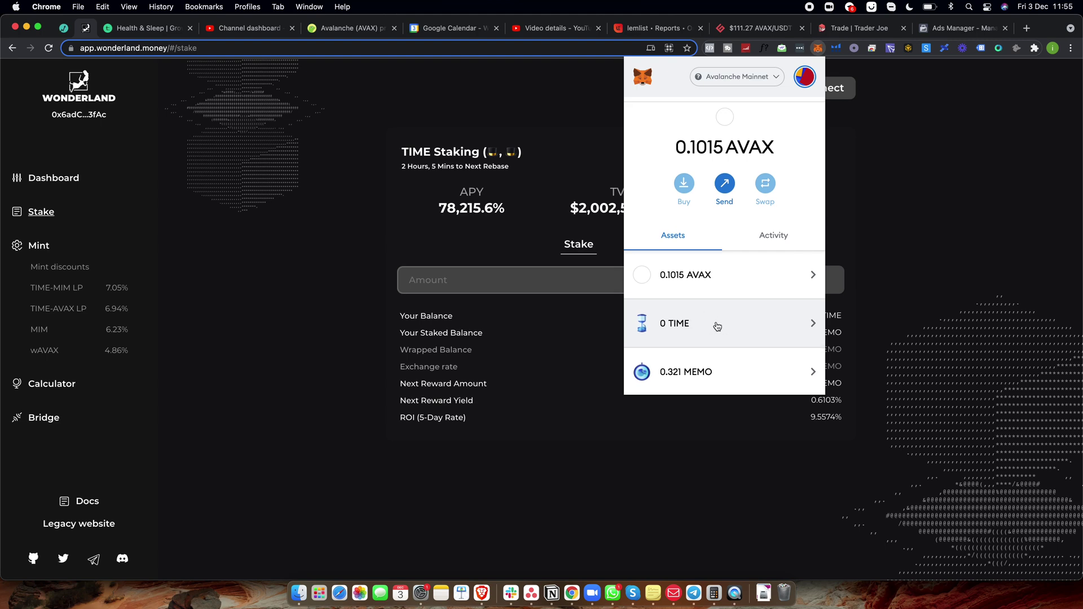
scroll(717, 326, "down", 2)
left_click(734, 316)
left_click_drag(675, 180, 759, 179)
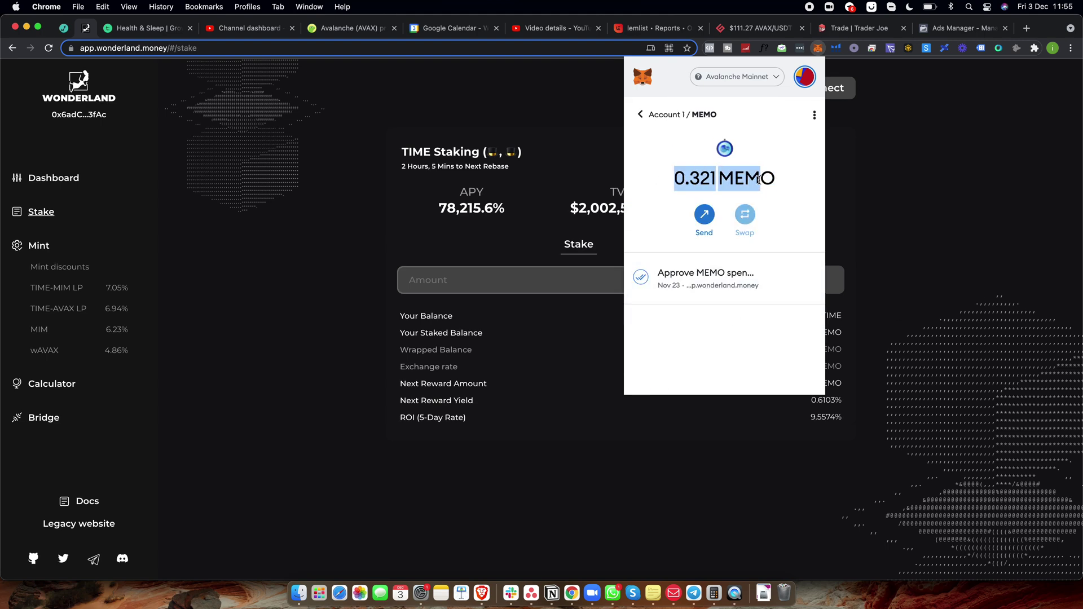
left_click(686, 185)
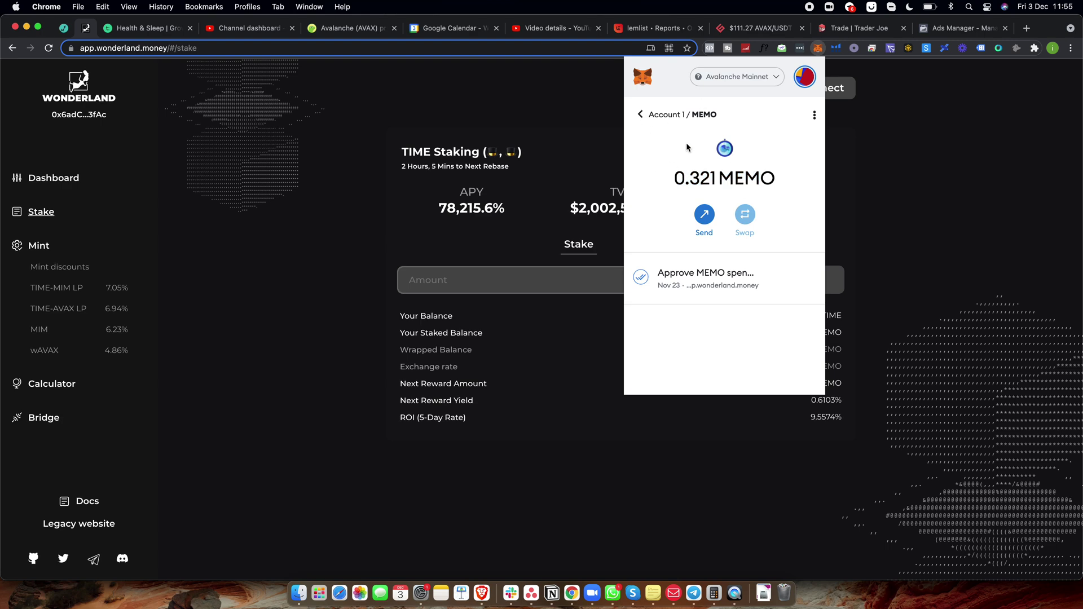
left_click(640, 114)
scroll(655, 214, "down", 3)
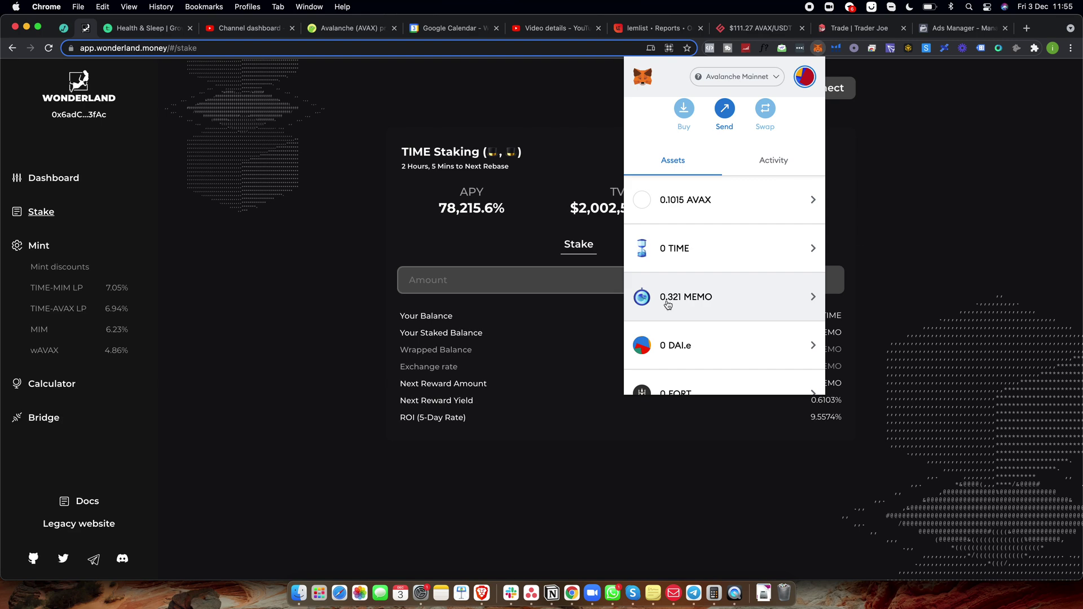
left_click(666, 303)
left_click(640, 114)
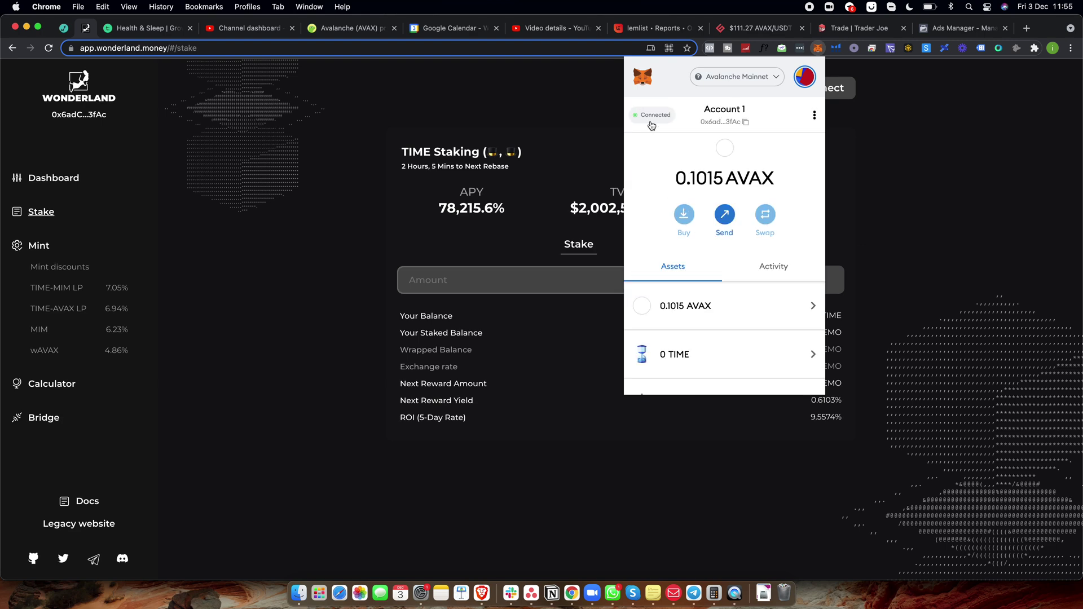
scroll(684, 339, "down", 3)
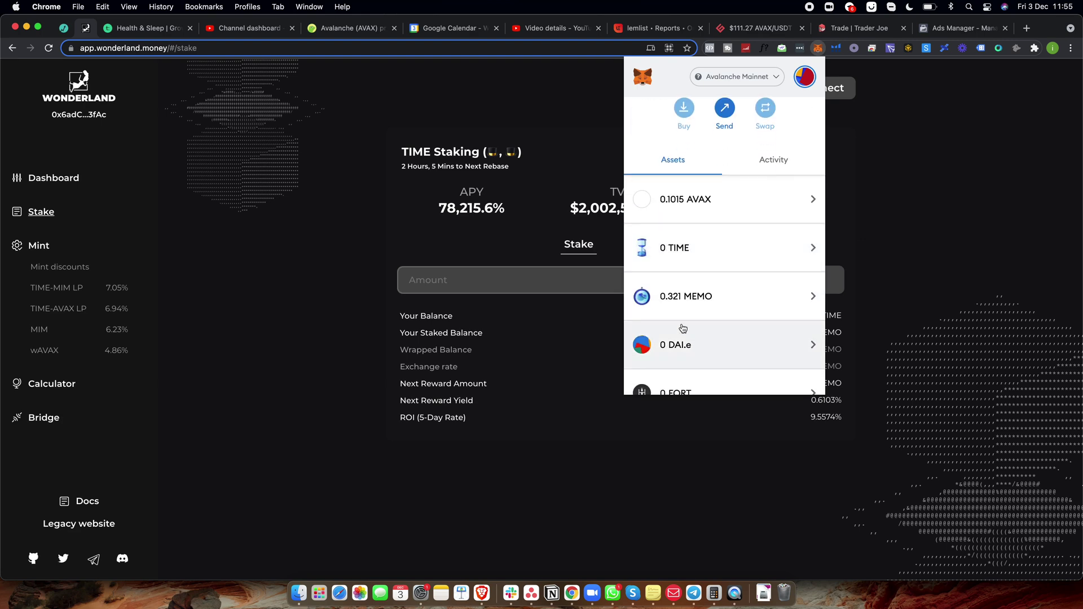
left_click(550, 333)
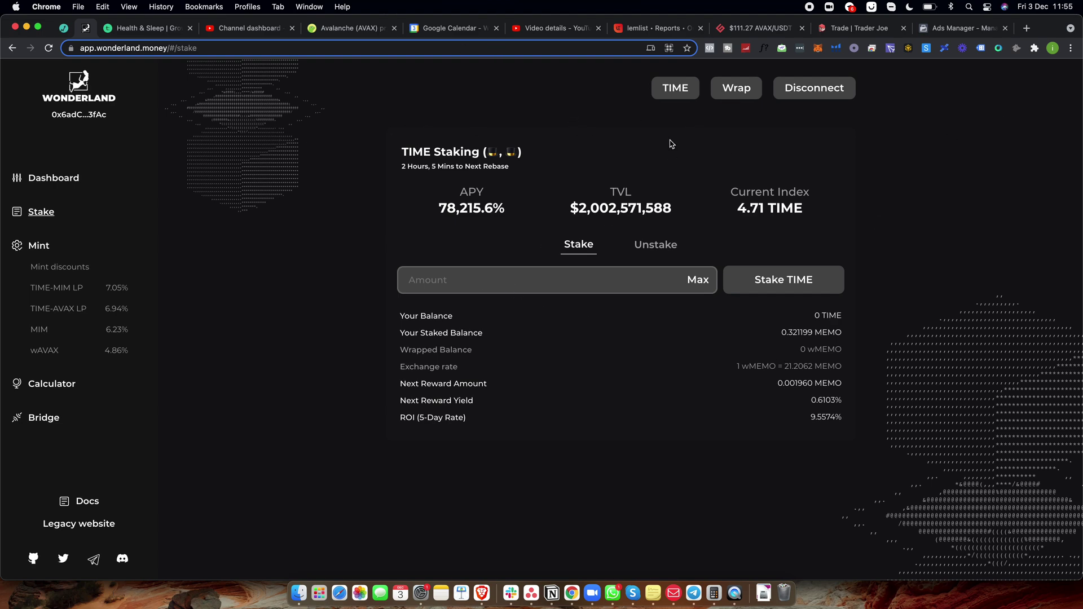
left_click(754, 31)
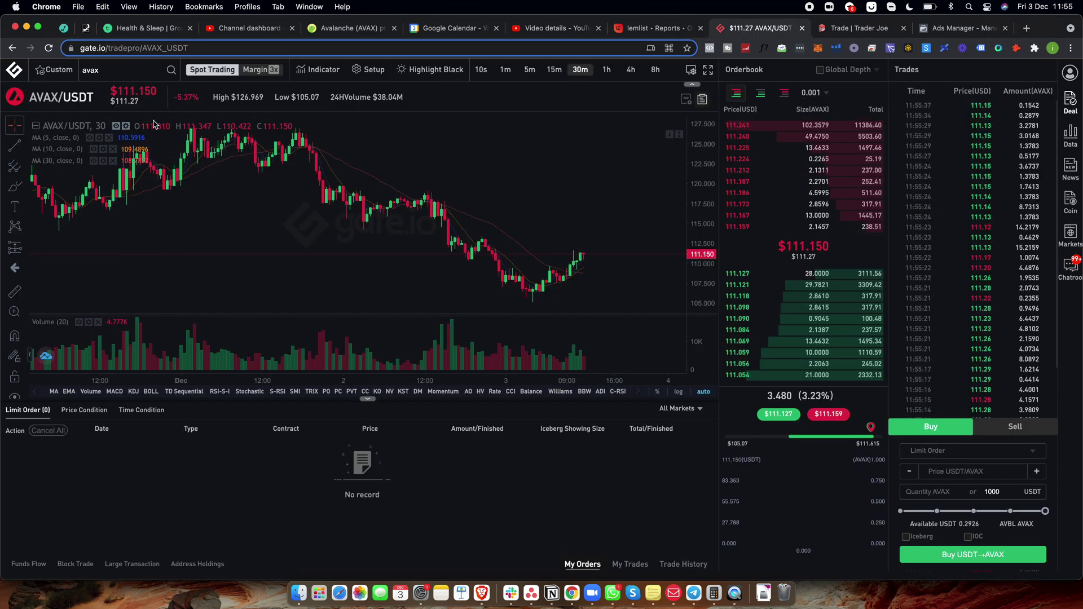
left_click(817, 48)
scroll(737, 287, "down", 1)
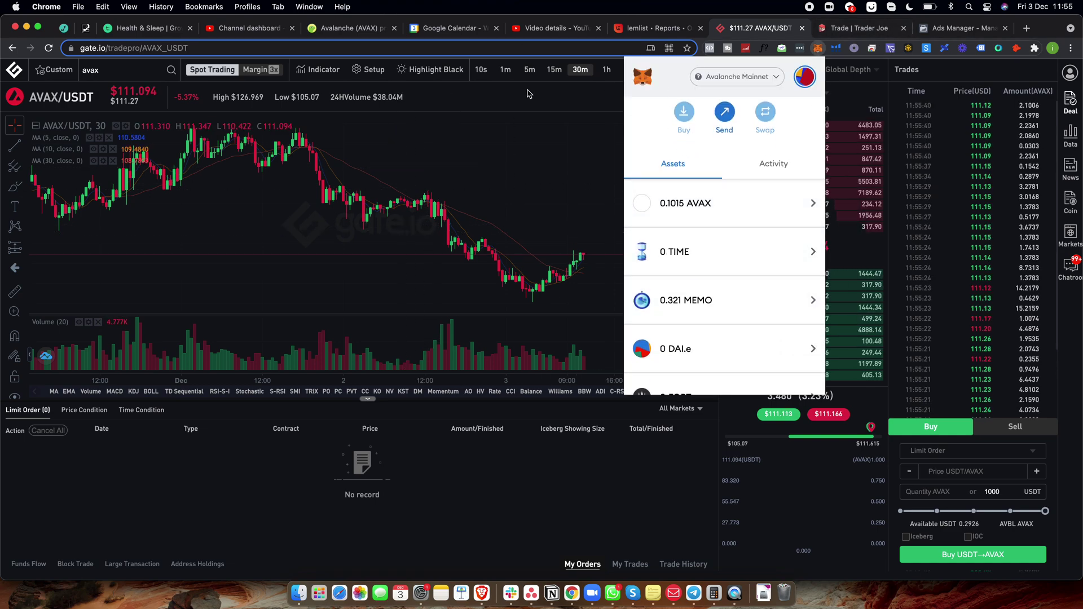
scroll(728, 279, "up", 3)
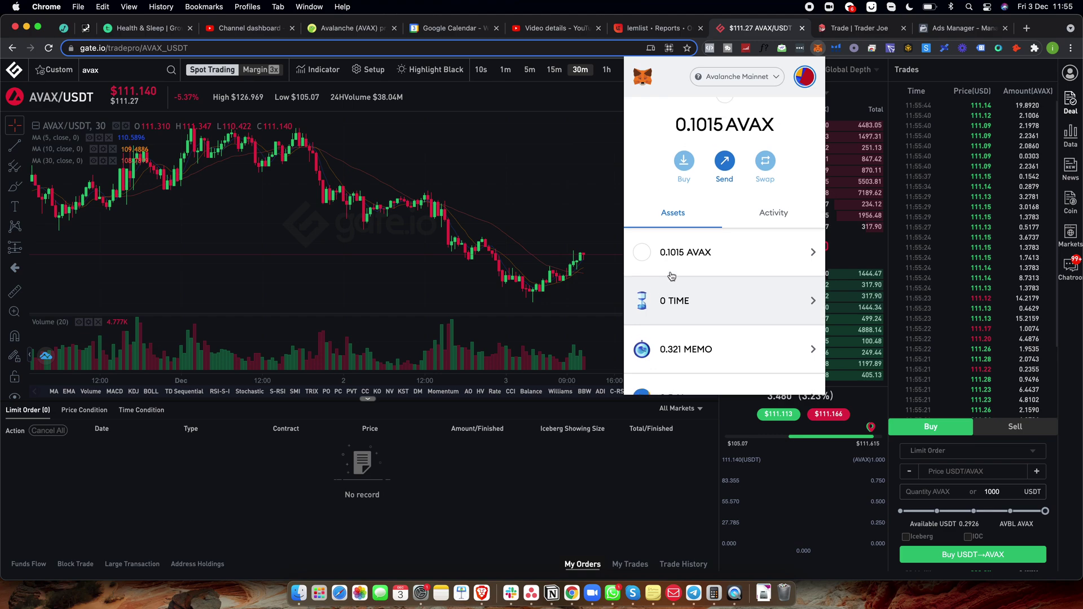
left_click(849, 28)
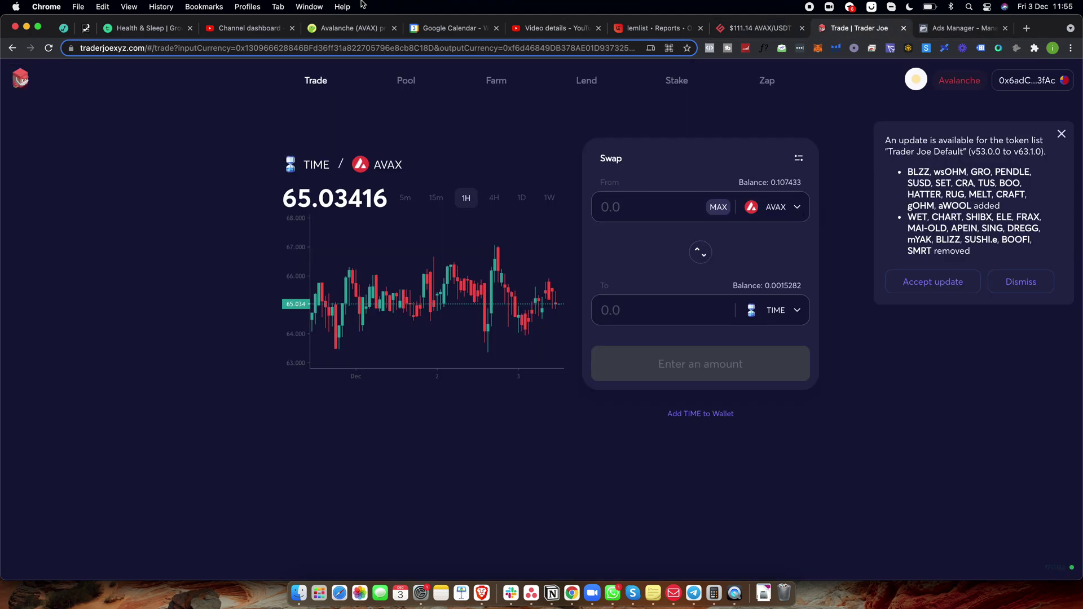
Step: Back on Wonderland, fill Max (0.0 TIME) and review the 0.321199 MEMO staked balance and rebase figures
left_click(86, 28)
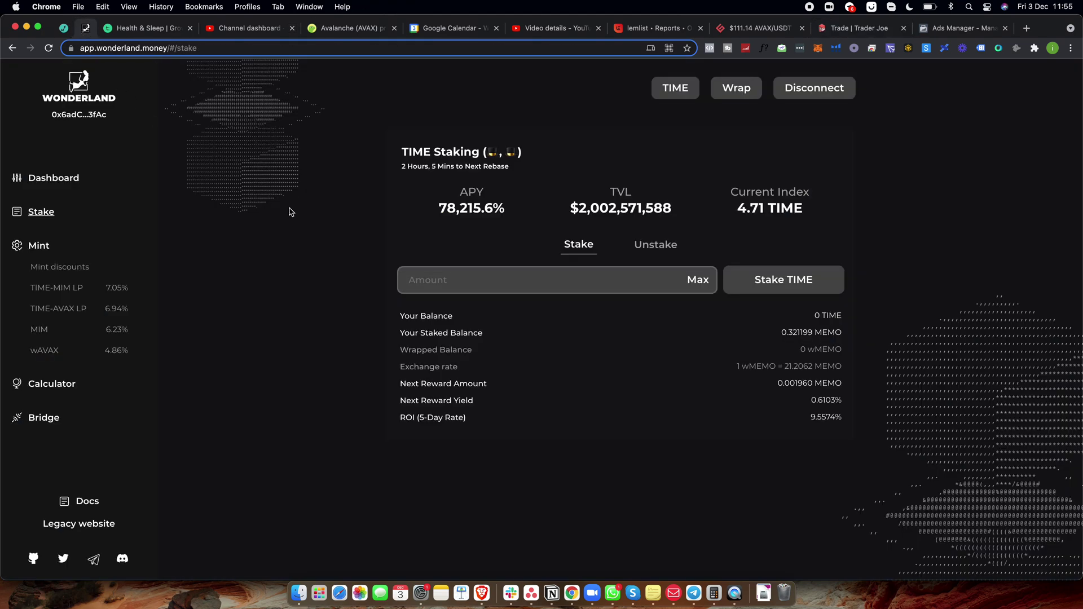
left_click(694, 282)
triple_click(781, 333)
left_click(615, 286)
left_click_drag(403, 167, 523, 177)
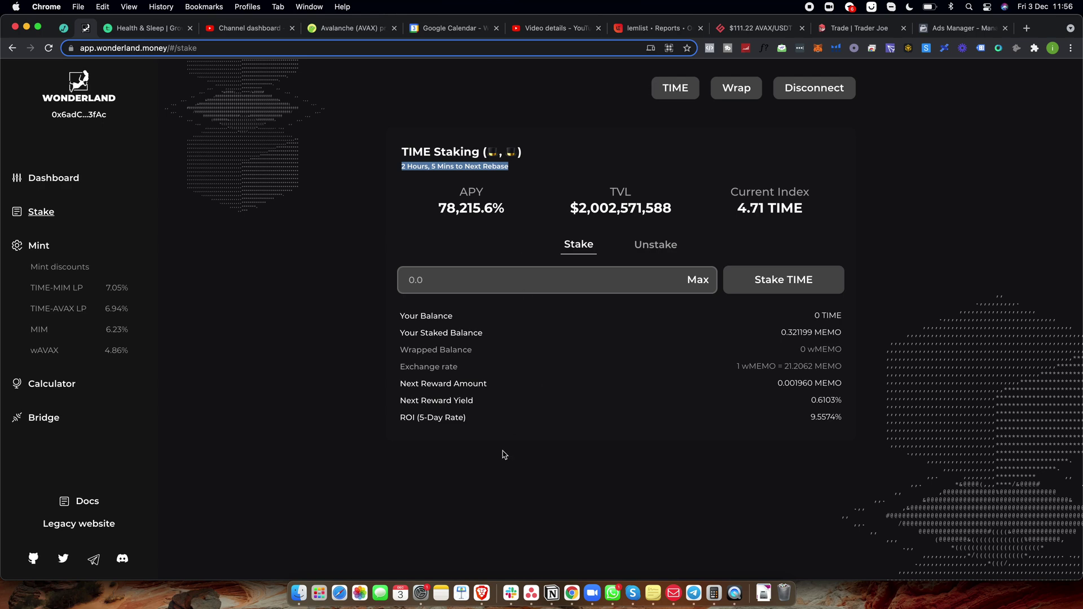
left_click(481, 593)
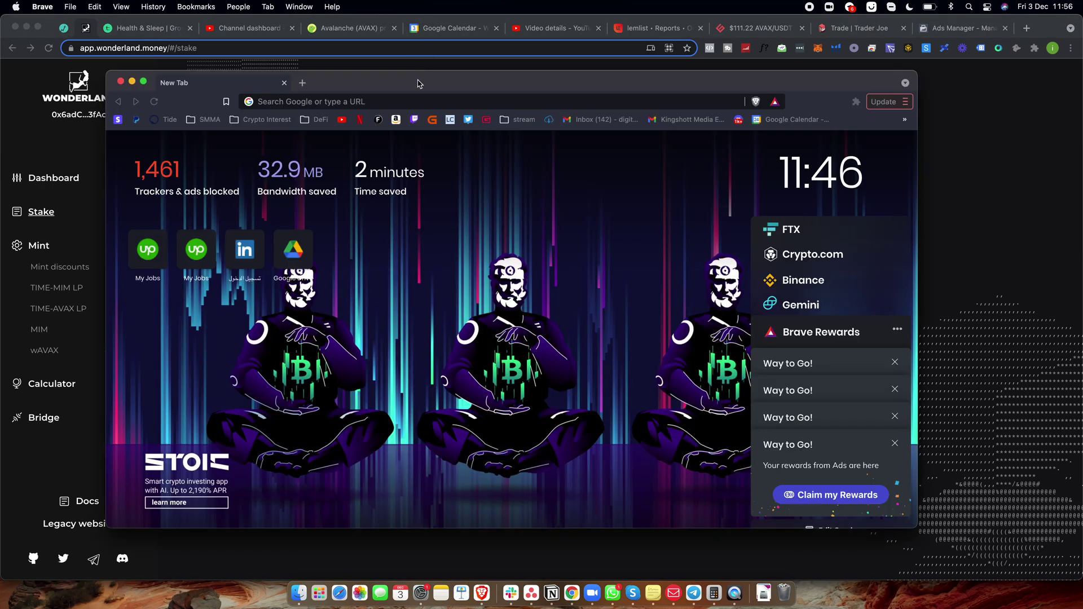
Step: Search Google for 'chrome store' in an enlarged Brave window and open the Chrome Web Store
left_click_drag(417, 83, 421, 78)
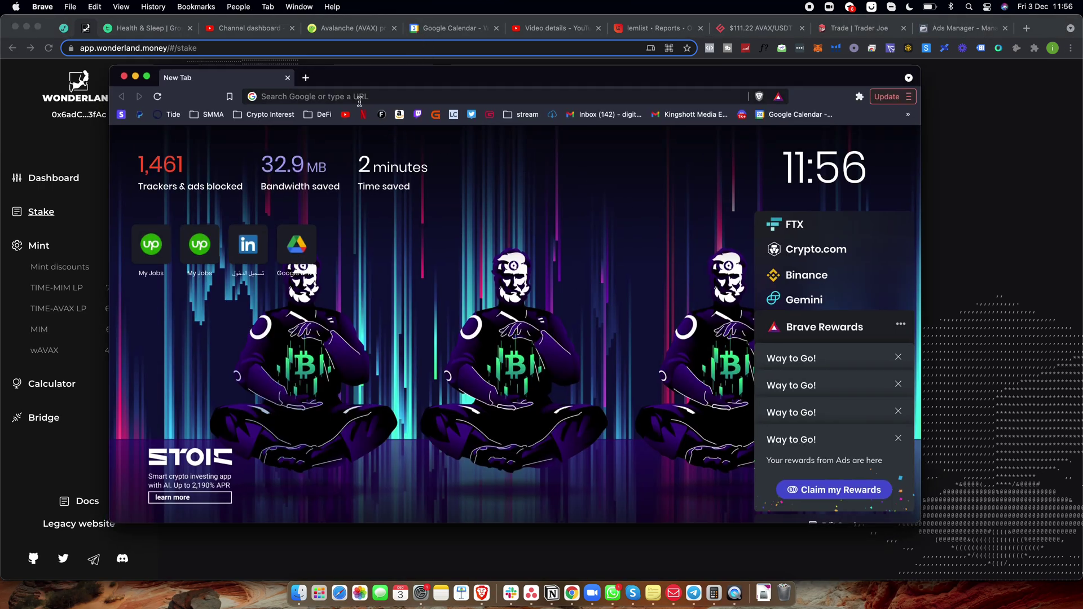
left_click(316, 94)
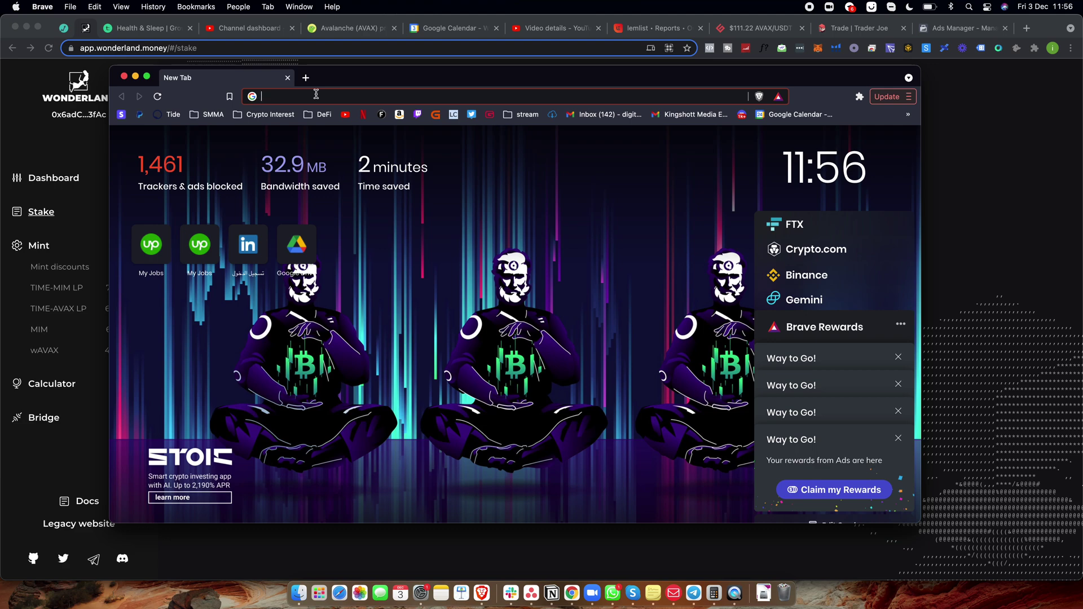
type("chrome store")
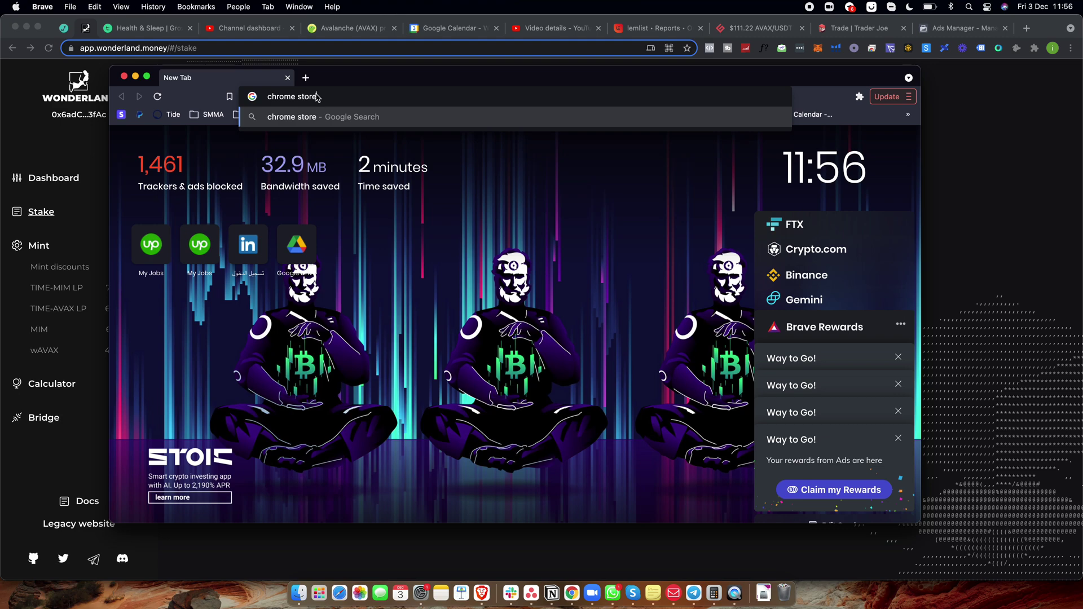
key("Return")
left_click_drag(350, 71, 369, 73)
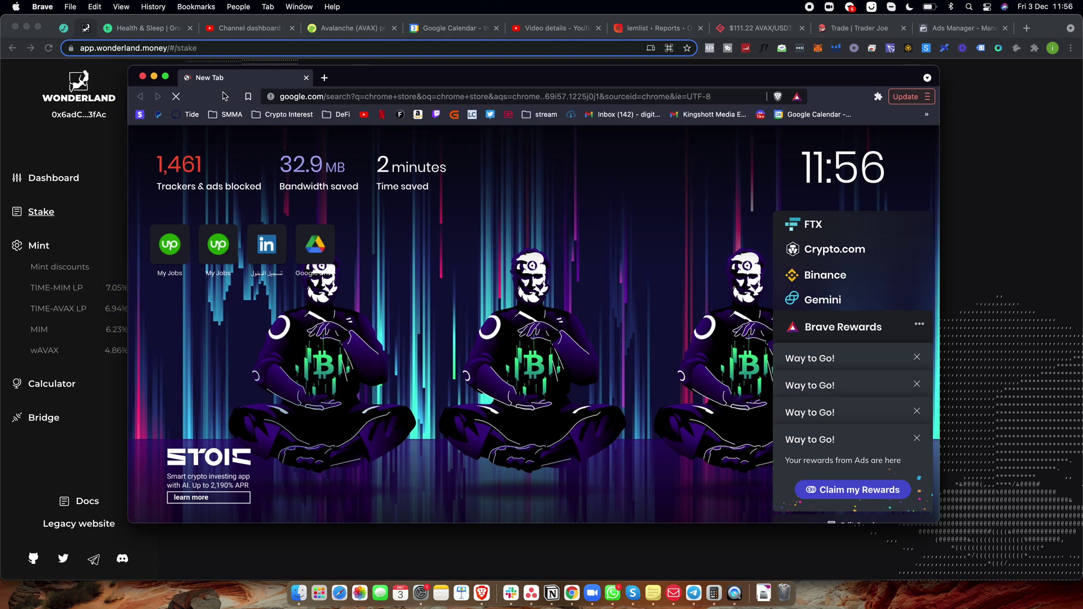
left_click_drag(134, 68, 32, 15)
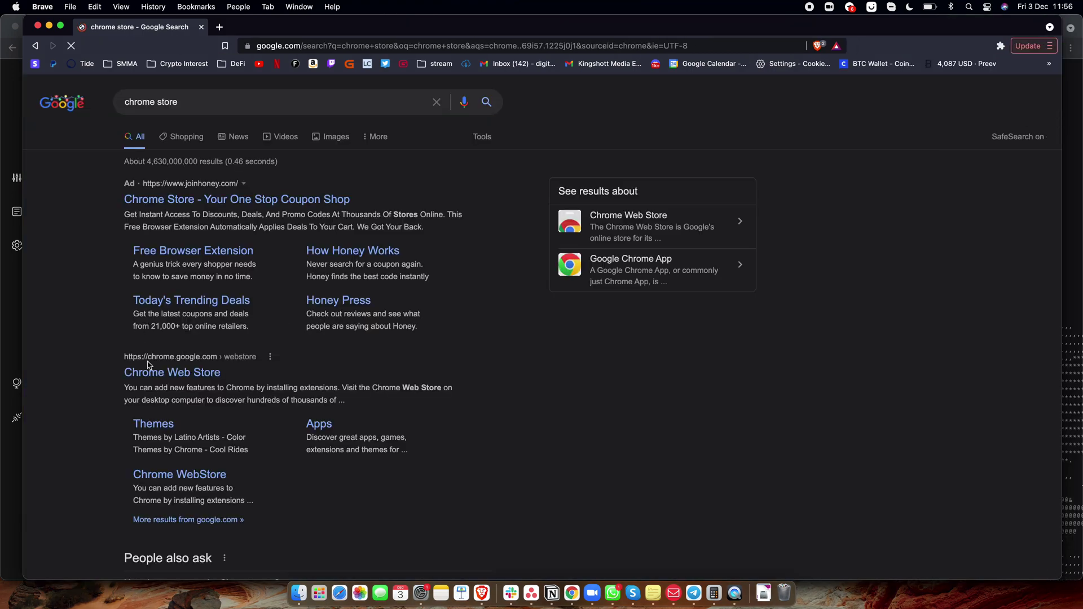
left_click(137, 378)
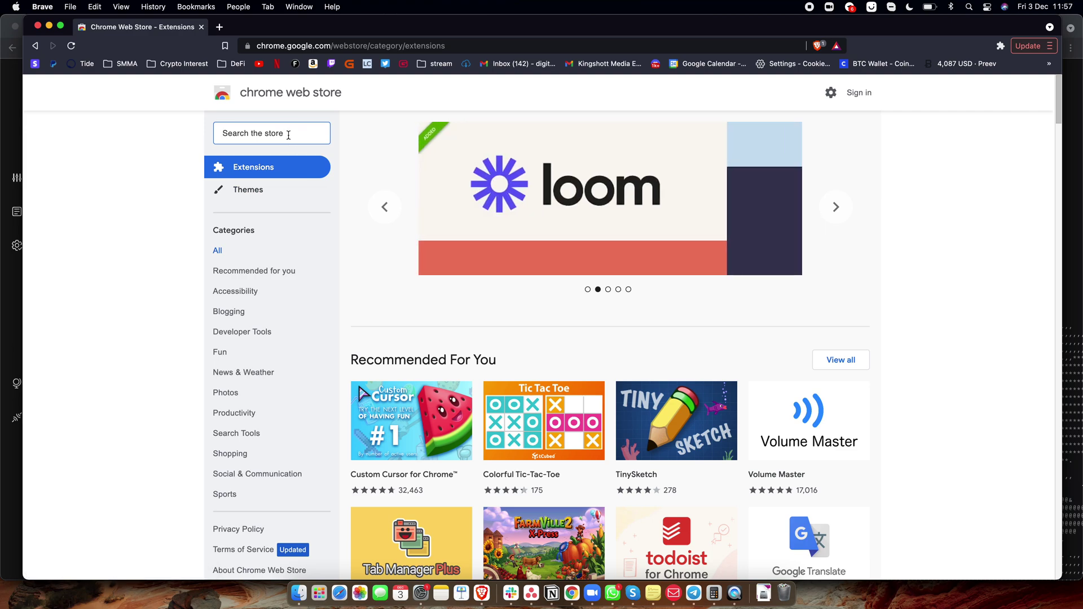
Step: Search the Chrome Web Store for 'metamask' and open its extension page
type("metamask")
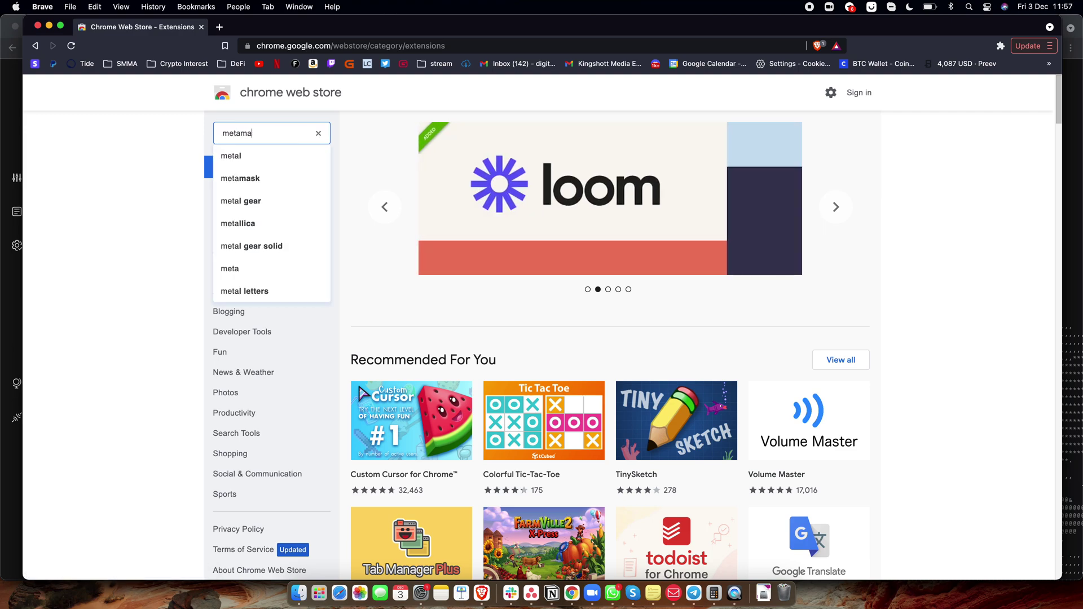
key("Return")
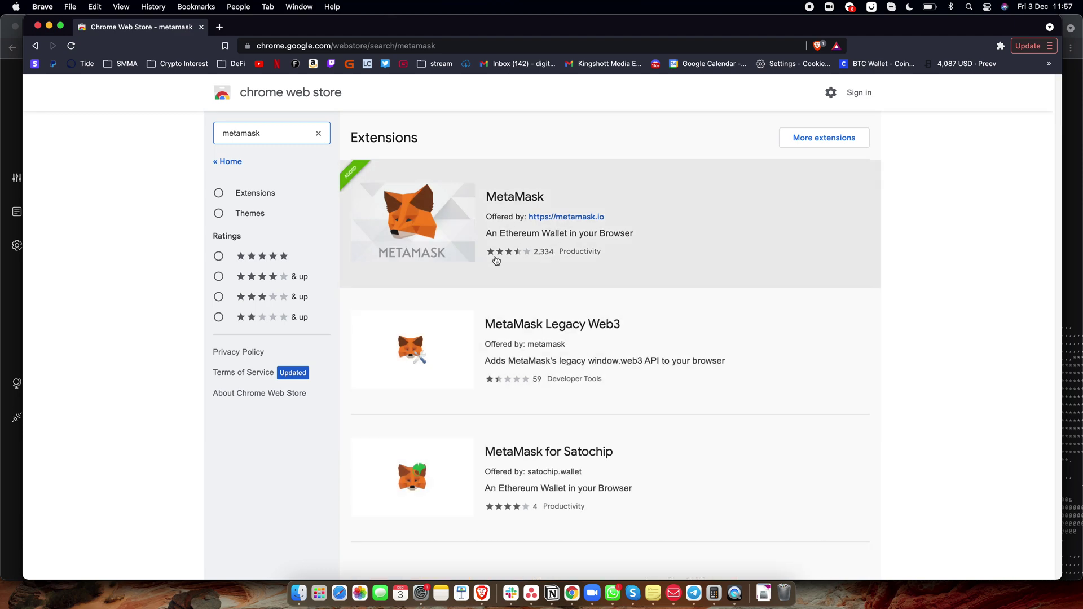
left_click(500, 193)
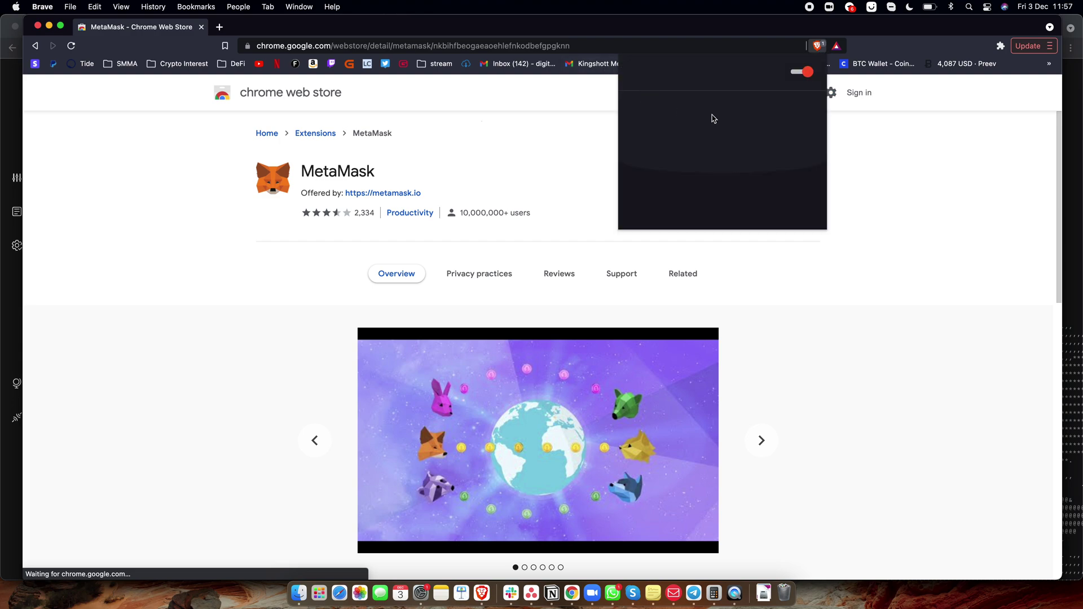
left_click(532, 138)
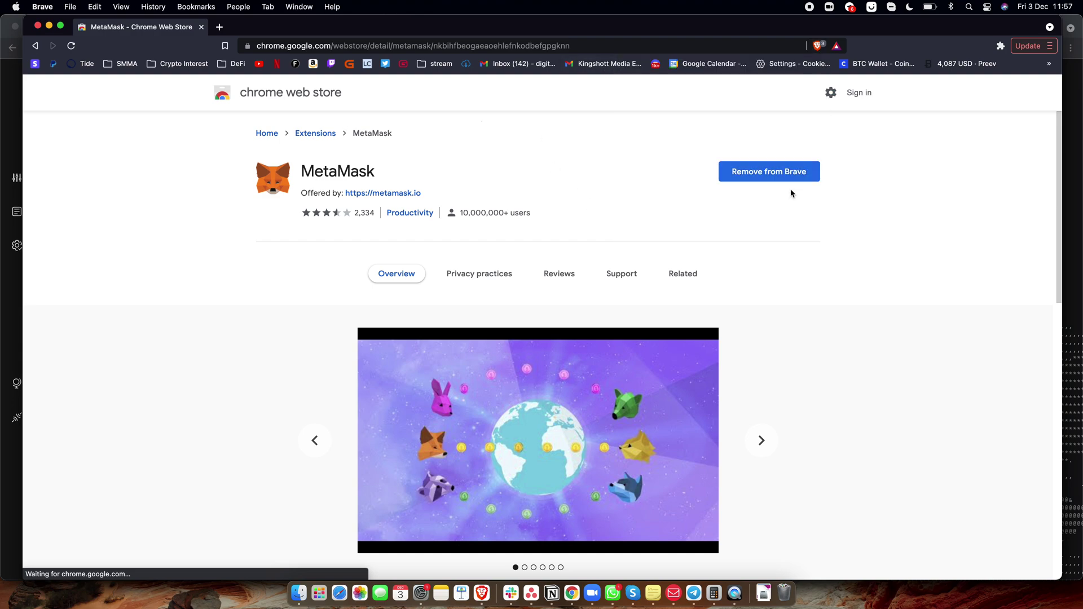
Step: Remove the existing MetaMask extension from Brave and add it back
left_click(790, 176)
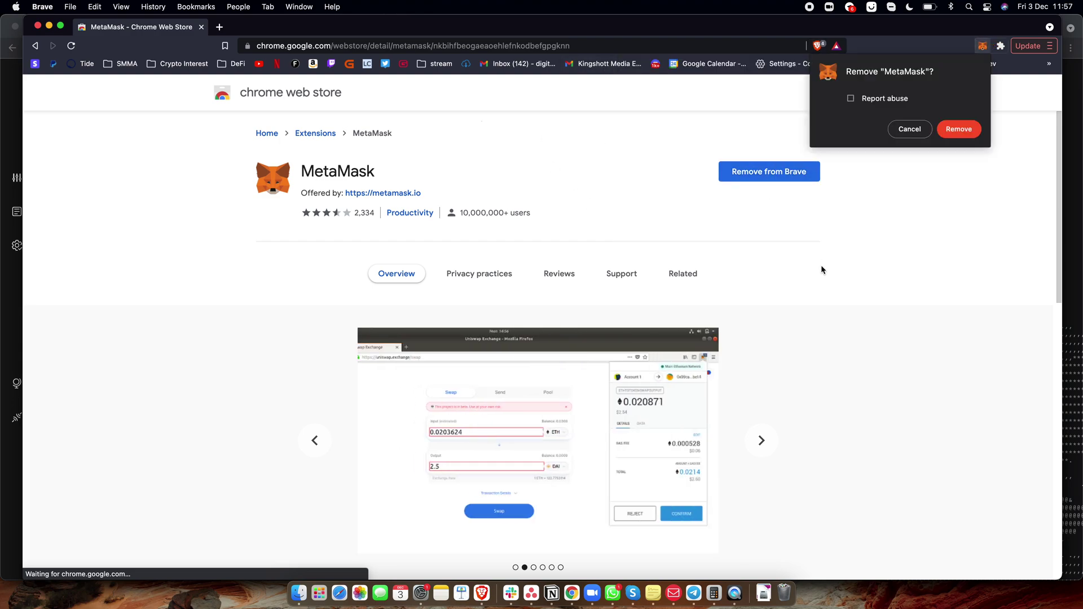
left_click(960, 129)
left_click(796, 169)
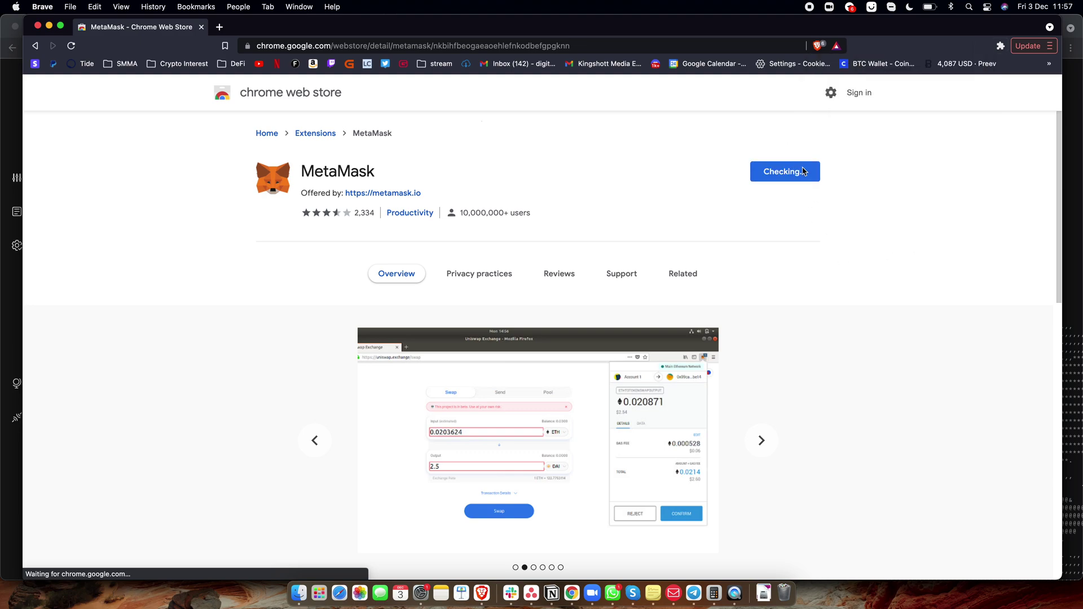
left_click(633, 346)
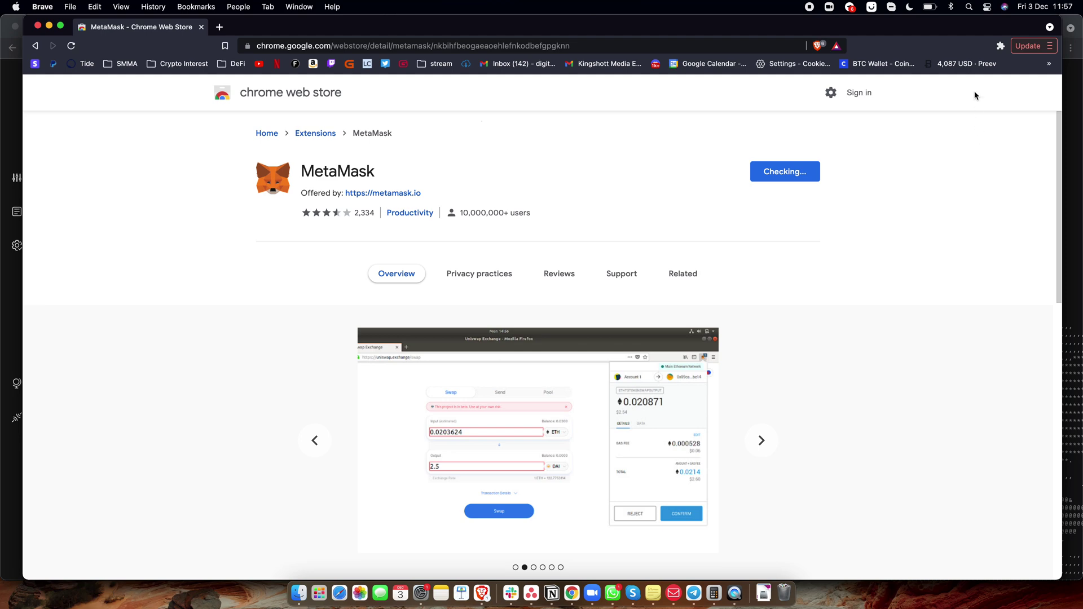
Step: Launch MetaMask's Welcome setup page from the Extensions menu
left_click(1000, 45)
scroll(871, 248, "down", 5)
scroll(872, 248, "down", 3)
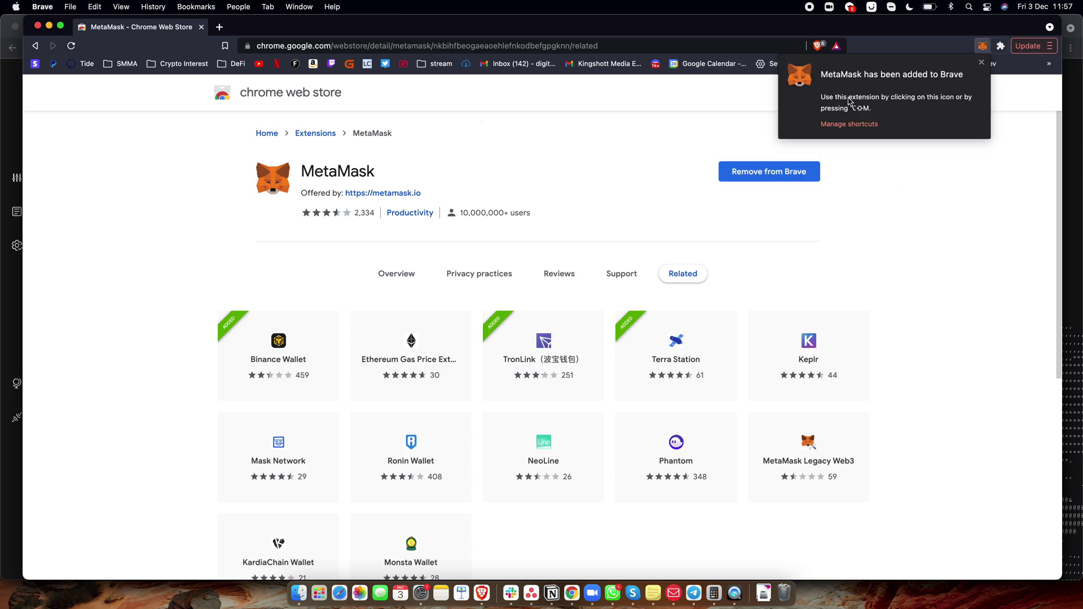
left_click(984, 46)
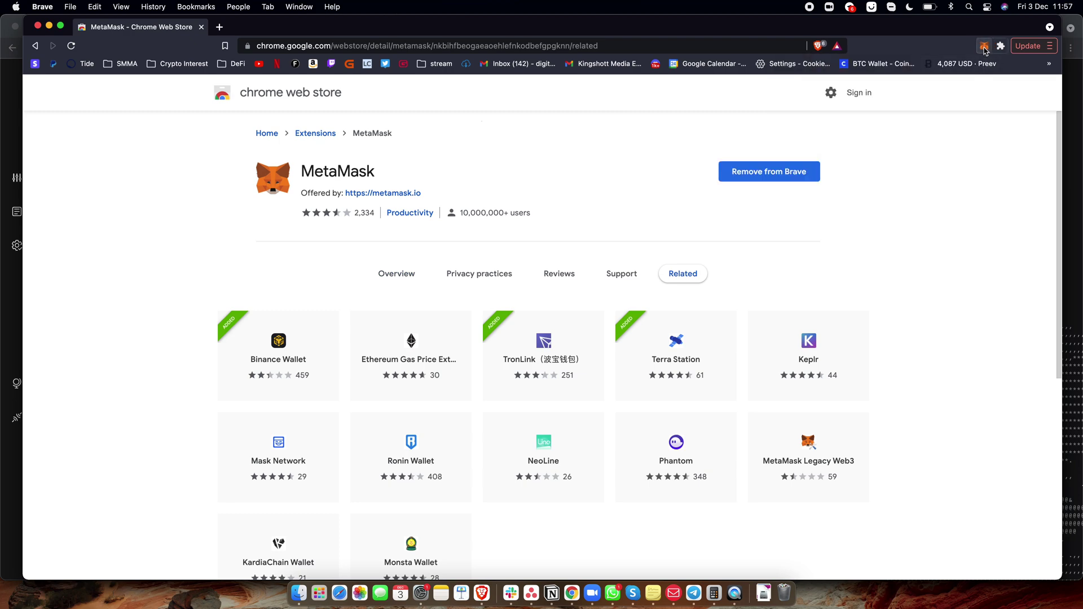
left_click(1001, 45)
scroll(880, 211, "down", 5)
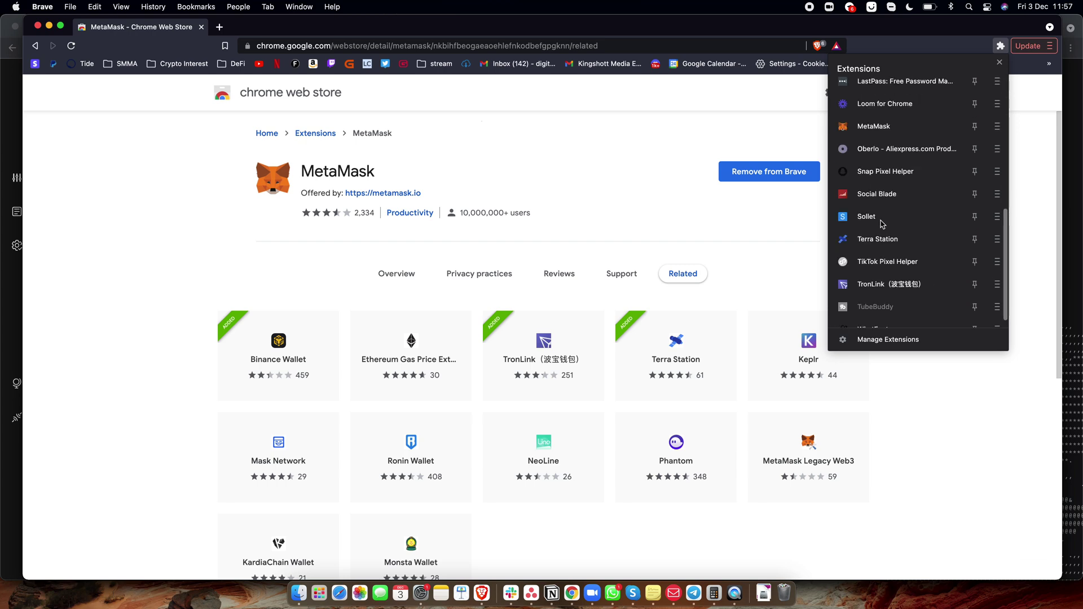
left_click(873, 107)
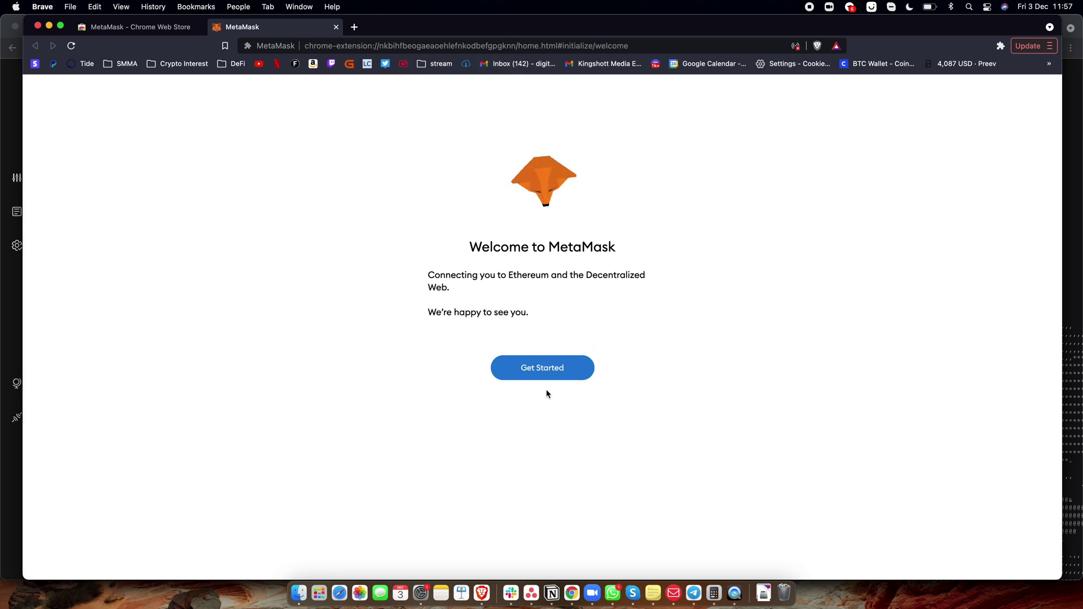
Step: Start MetaMask setup in Brave, then bring Chrome's Wonderland staking page to the front
left_click(517, 366)
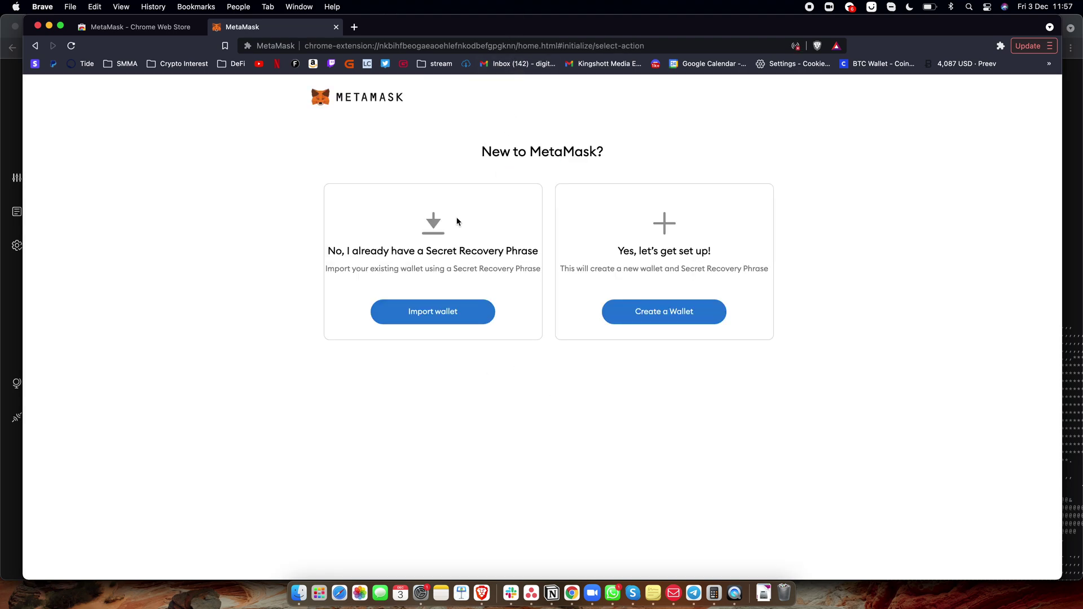
left_click_drag(575, 31, 546, 113)
left_click(827, 55)
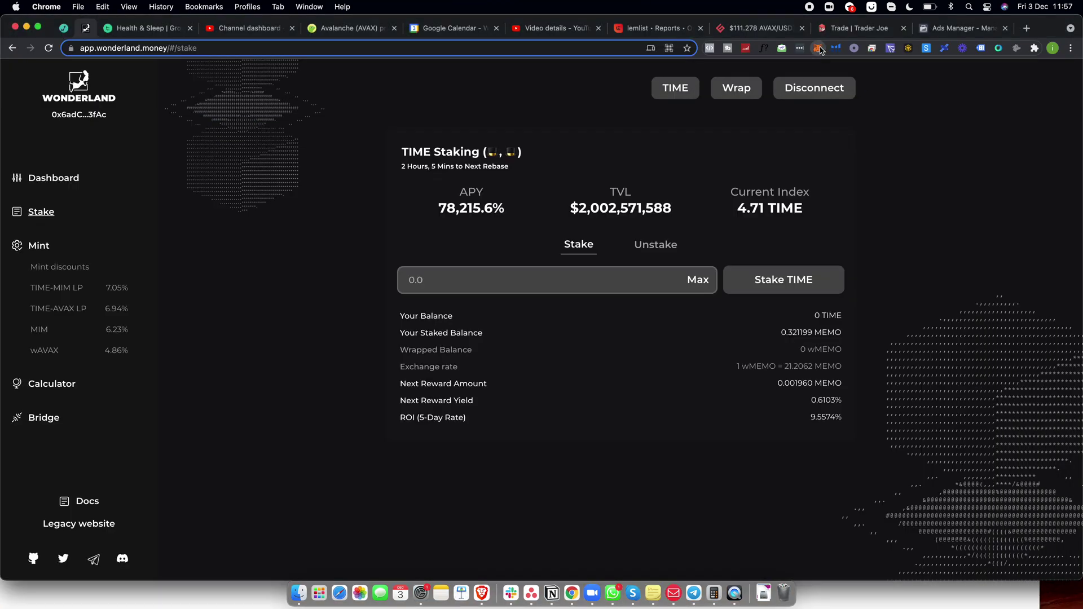
Step: Open the existing MetaMask wallet, reload the Wonderland page, and check recent activity
left_click(818, 49)
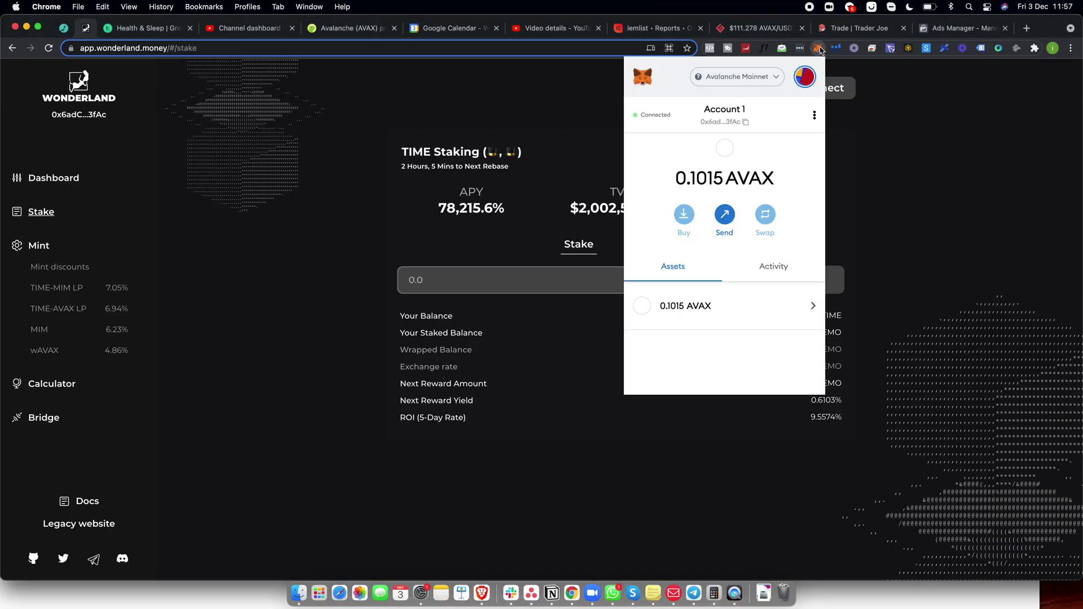
left_click(395, 151)
left_click(49, 48)
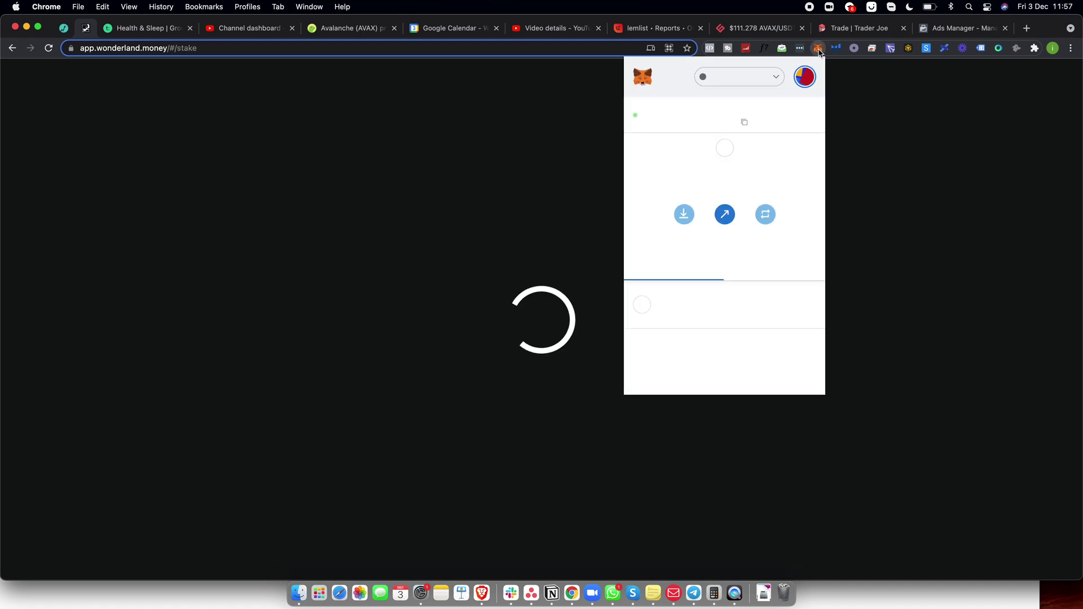
left_click(783, 264)
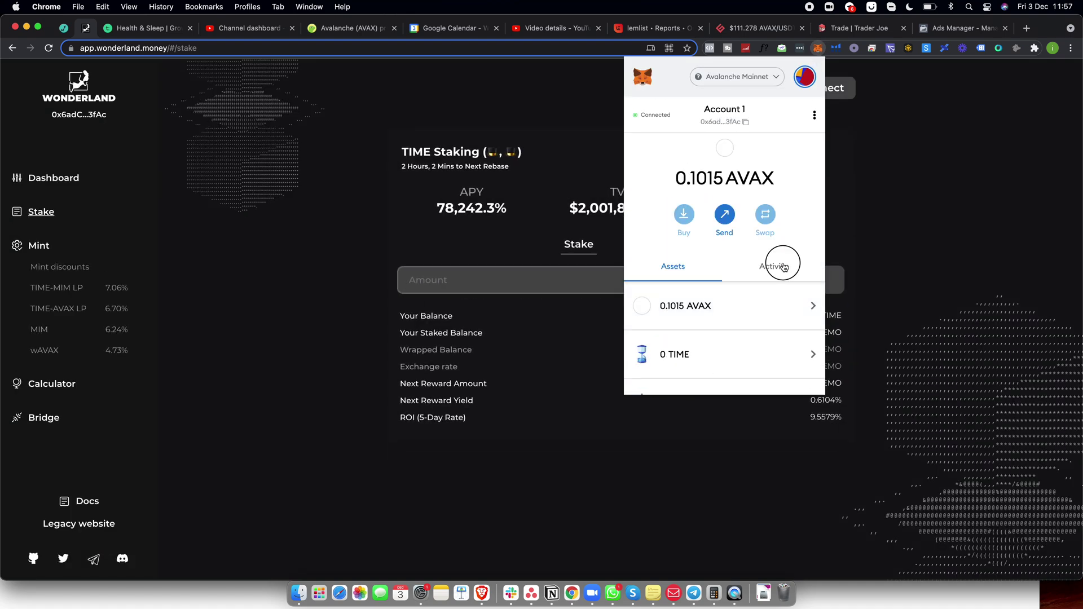
left_click(693, 264)
Step: Switch MetaMask to Ethereum Mainnet and then back to Avalanche Mainnet
left_click(742, 78)
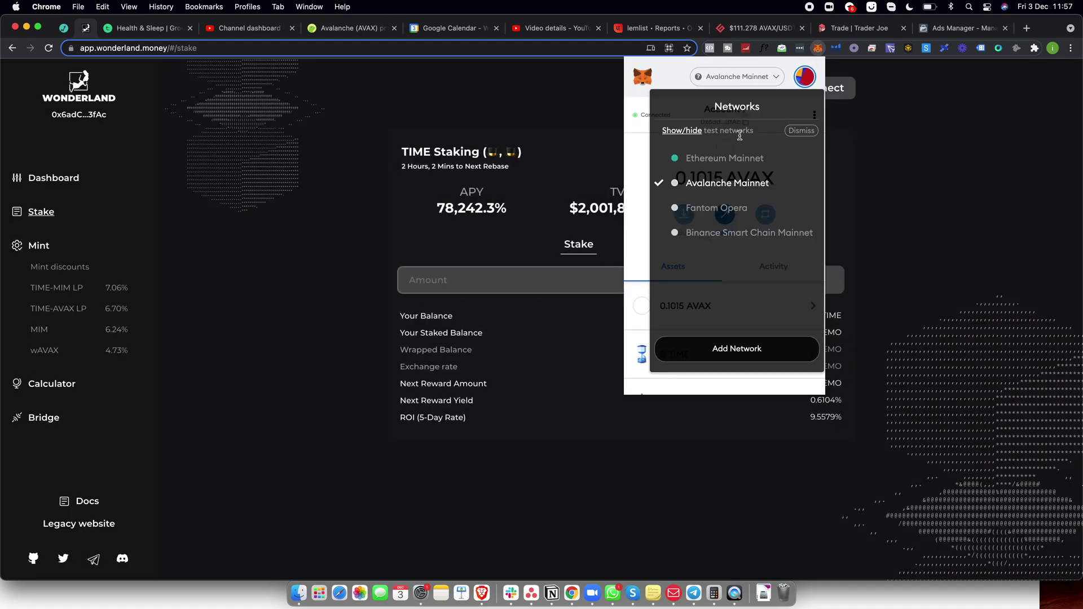
left_click(712, 161)
left_click(742, 76)
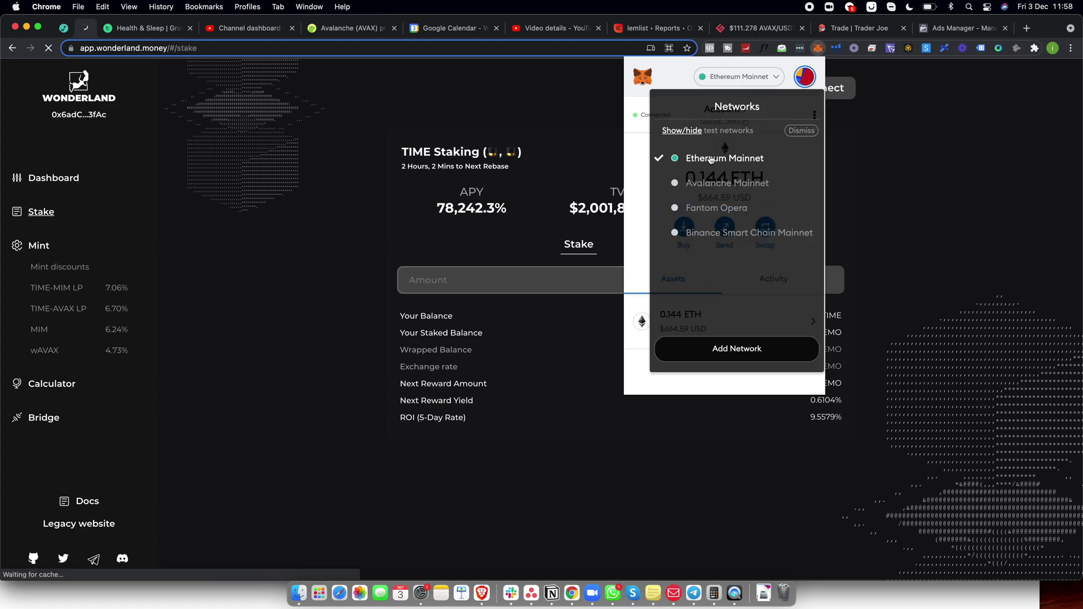
left_click(712, 161)
left_click(737, 77)
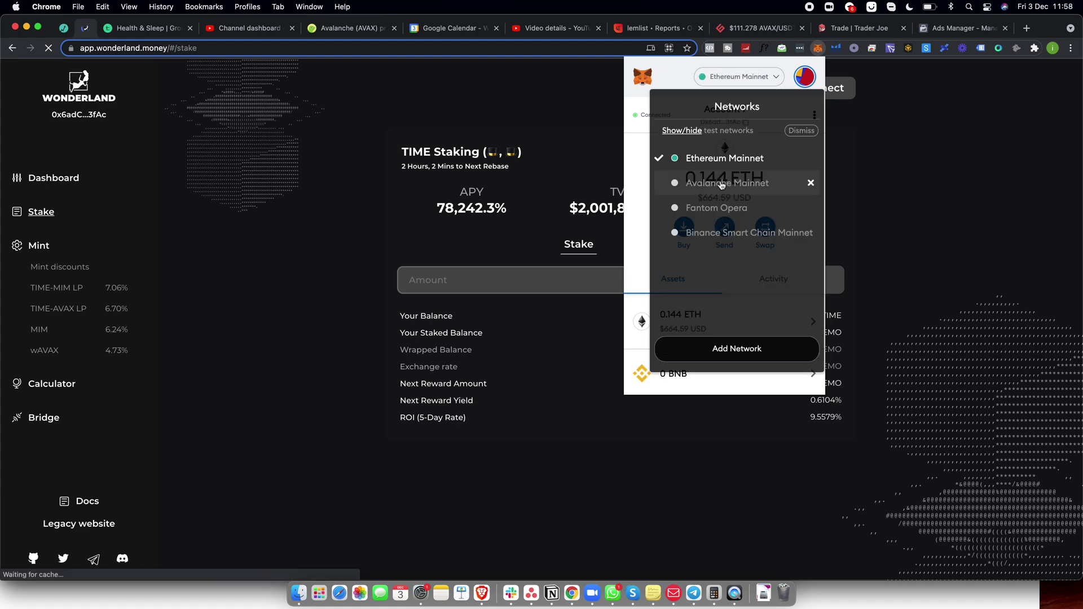
left_click(704, 184)
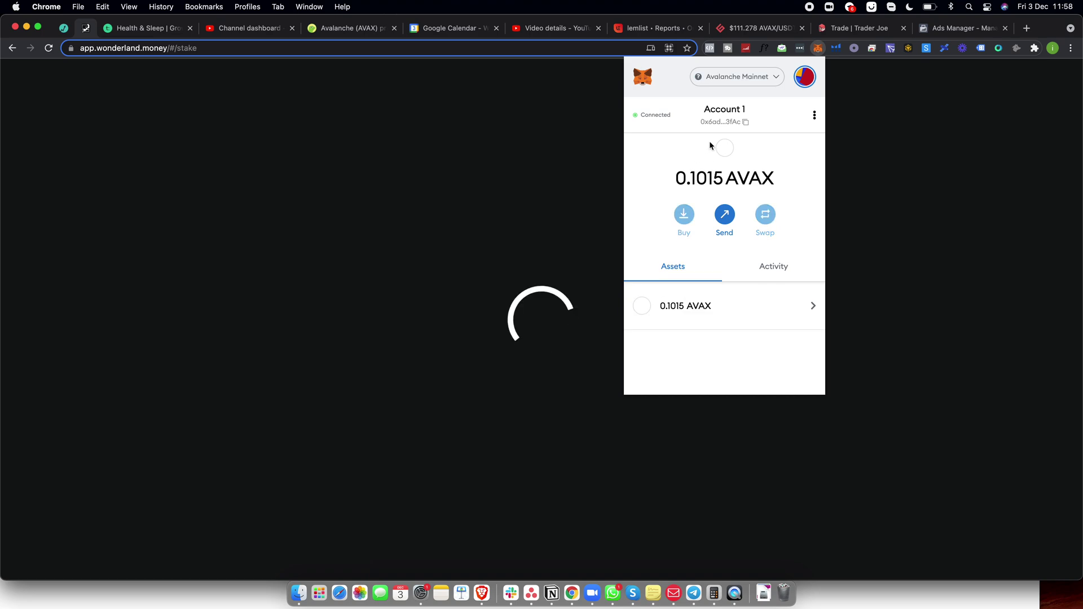
scroll(716, 180, "down", 3)
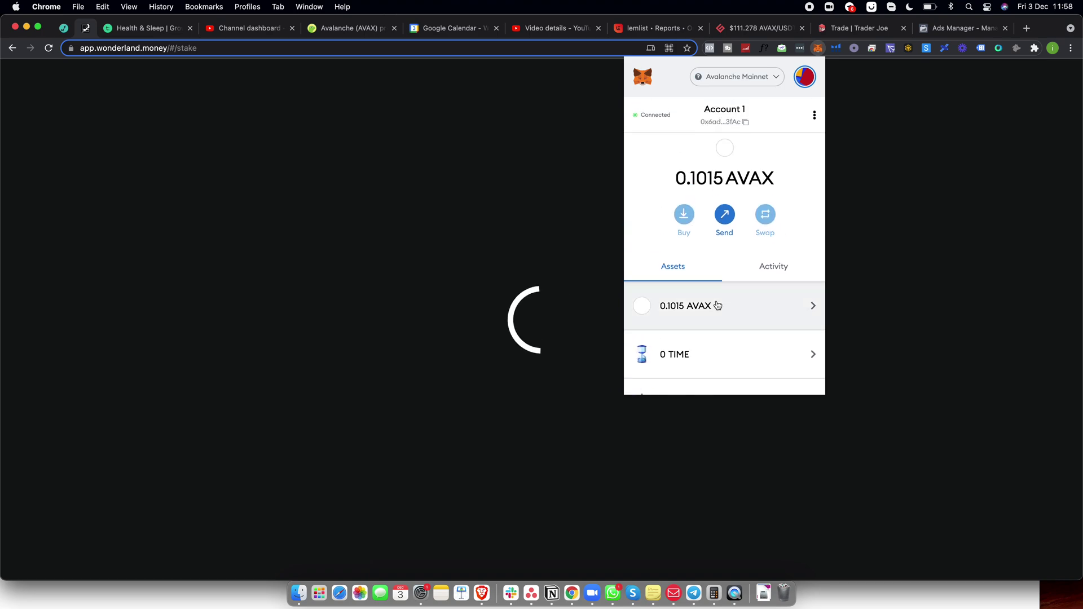
scroll(718, 306, "down", 3)
Step: Choose to create a new MetaMask wallet in Brave, declining usage-data sharing
left_click(965, 246)
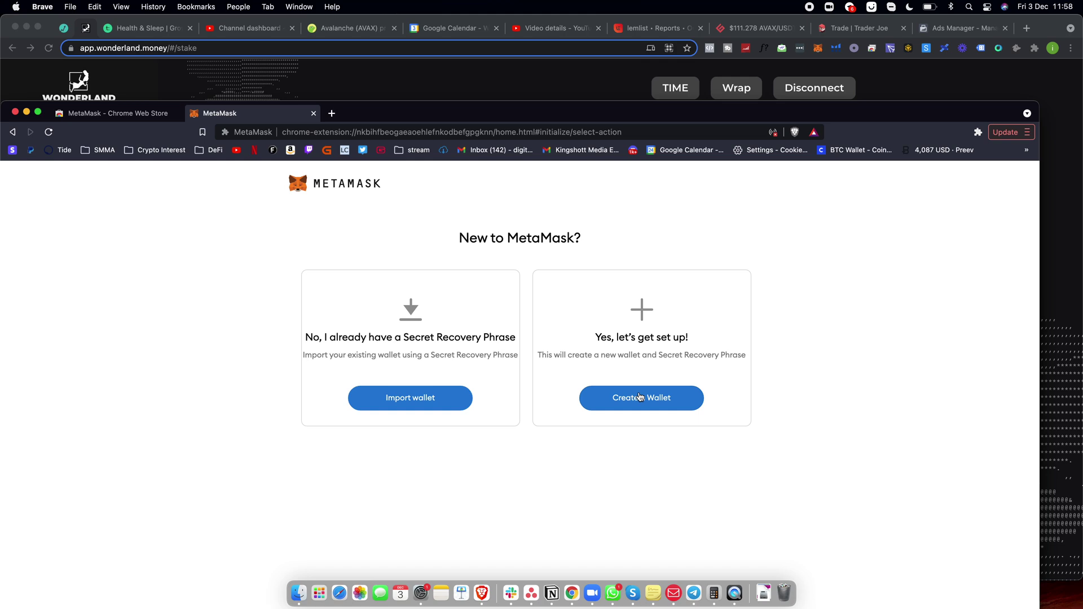
left_click(641, 397)
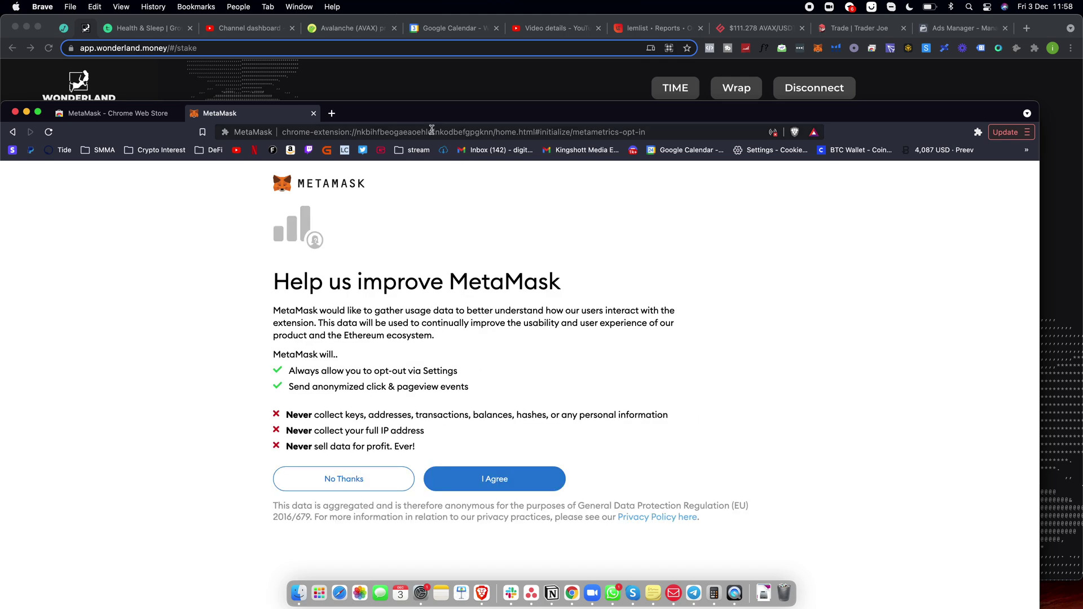
left_click_drag(435, 114, 443, 29)
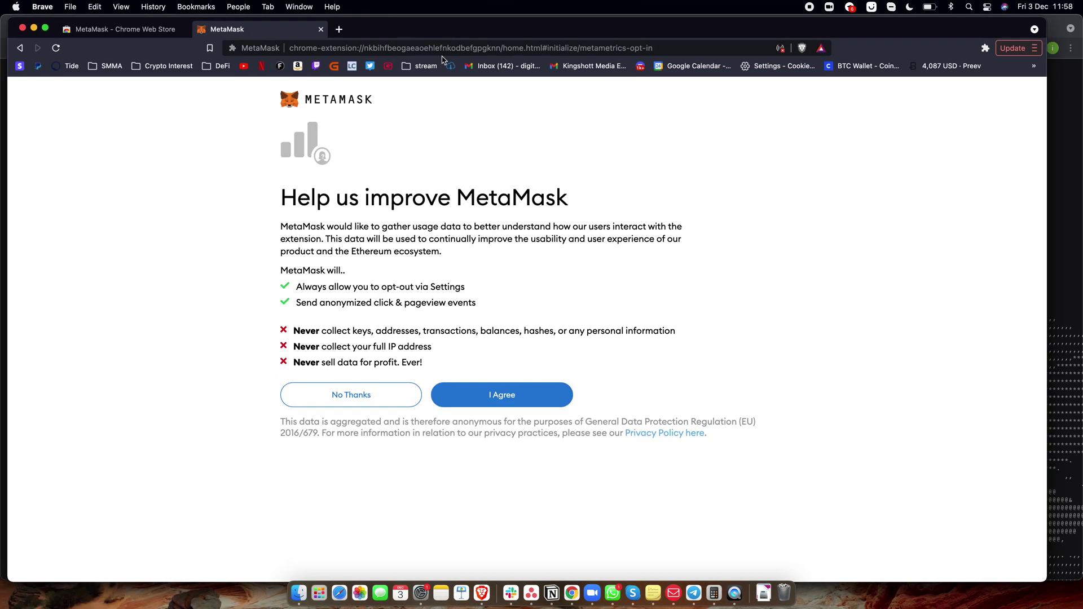
left_click(345, 404)
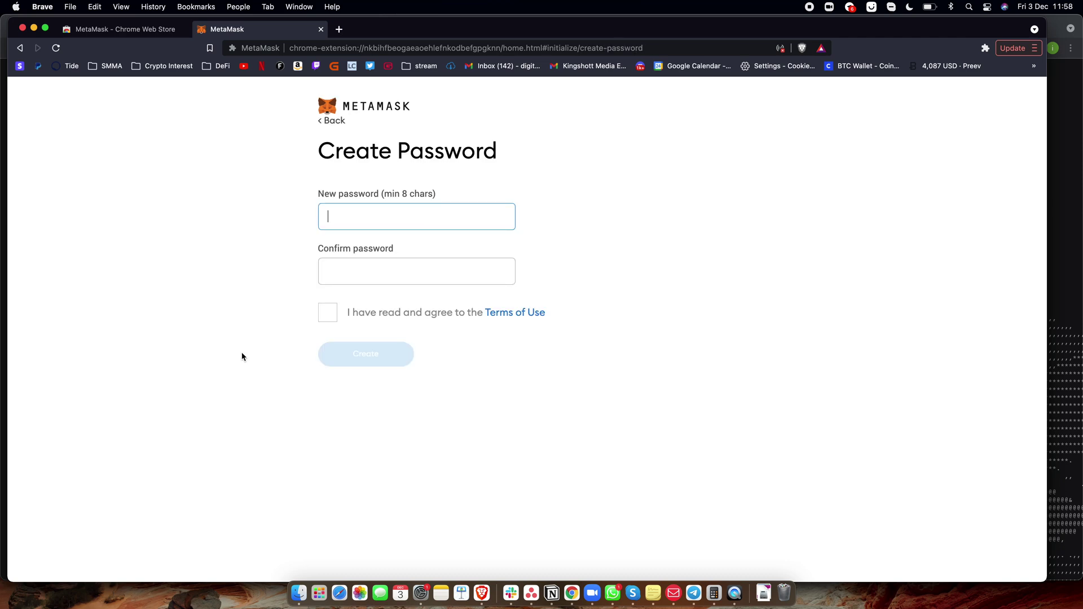
Step: Enter and confirm a matching new wallet password and agree to the Terms of Use
type("••••••••••••••••••••")
key("Tab")
type("•")
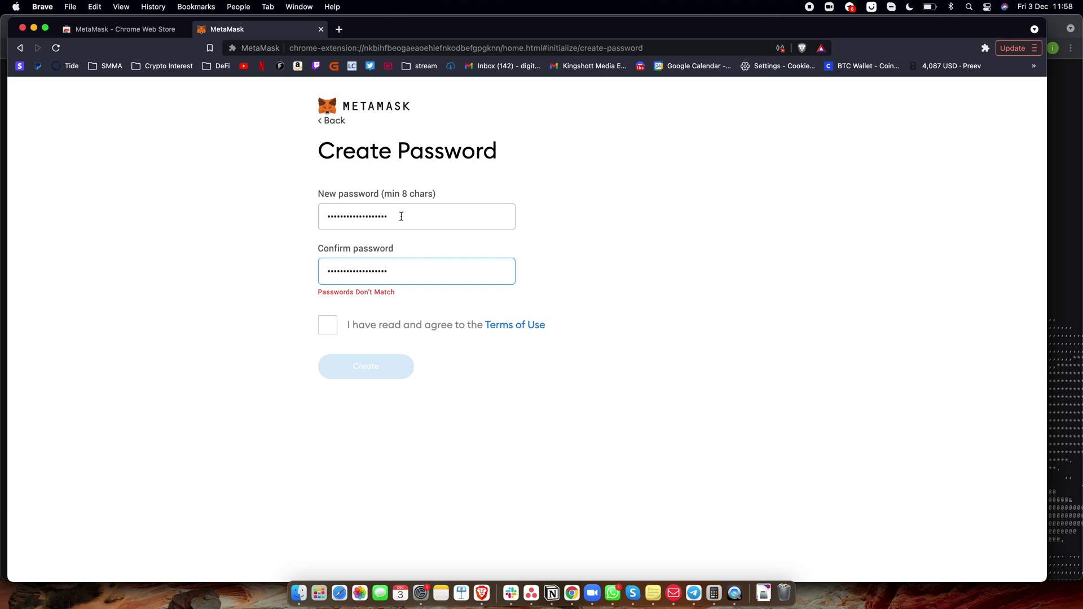
left_click_drag(401, 216, 309, 227)
double_click(341, 275)
key("super+v")
left_click_drag(400, 220, 307, 222)
key("super+v")
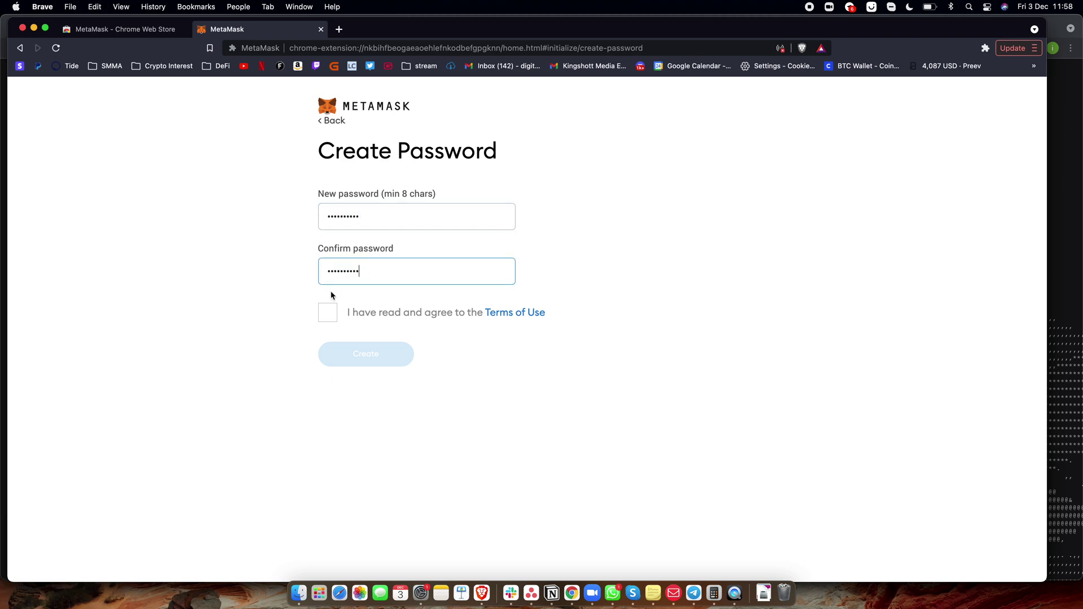
left_click(327, 313)
Step: Create the wallet and postpone the Secret Recovery Phrase backup
key("Return")
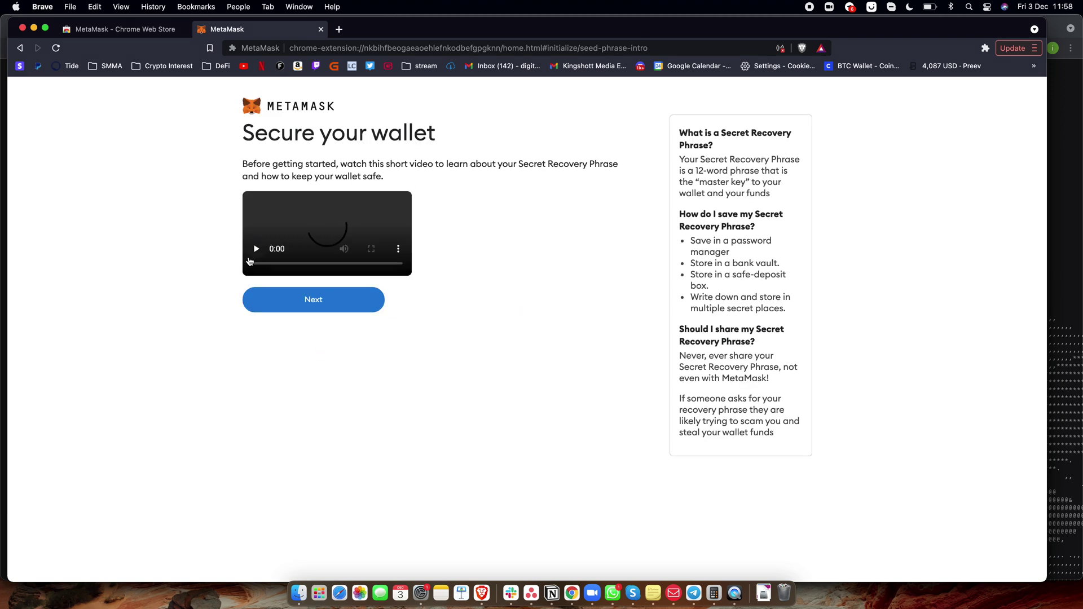
left_click(301, 444)
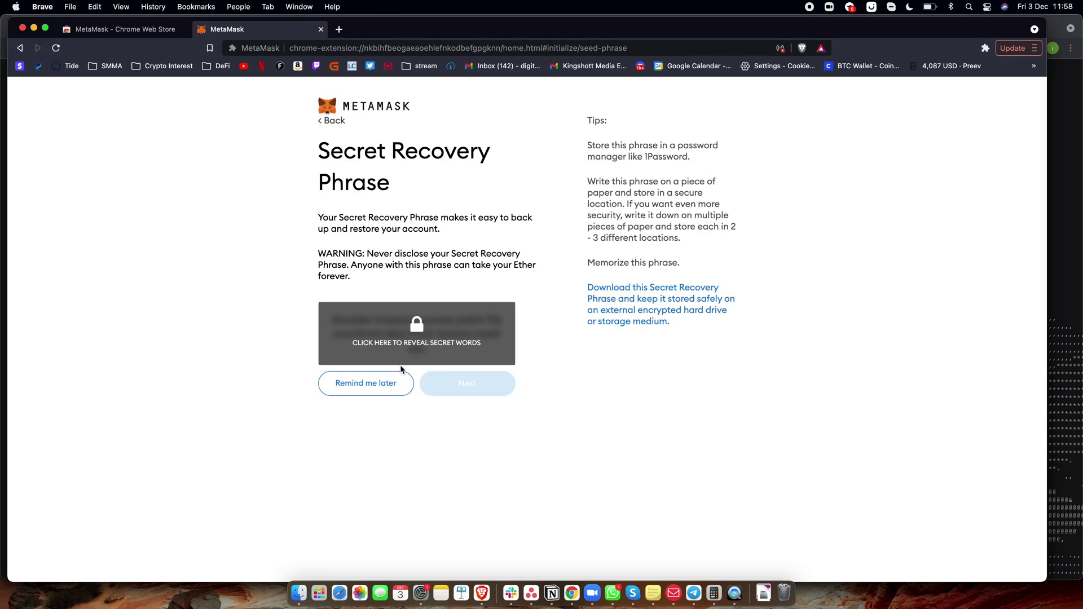
left_click(370, 388)
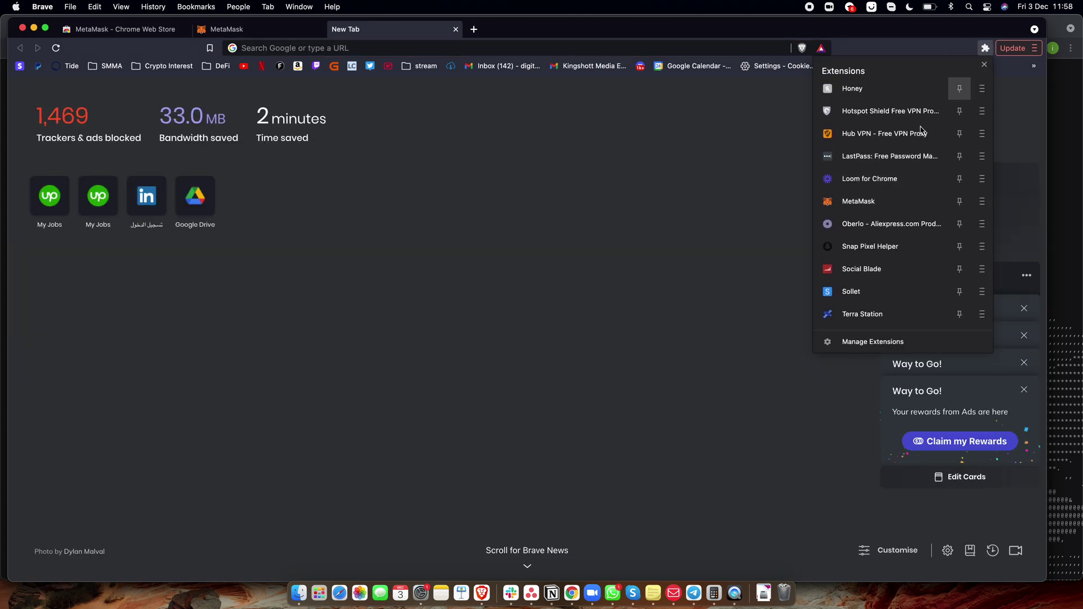
scroll(869, 175, "down", 3)
Step: Pin MetaMask to the Brave toolbar and open the new wallet's popup
scroll(868, 175, "up", 2)
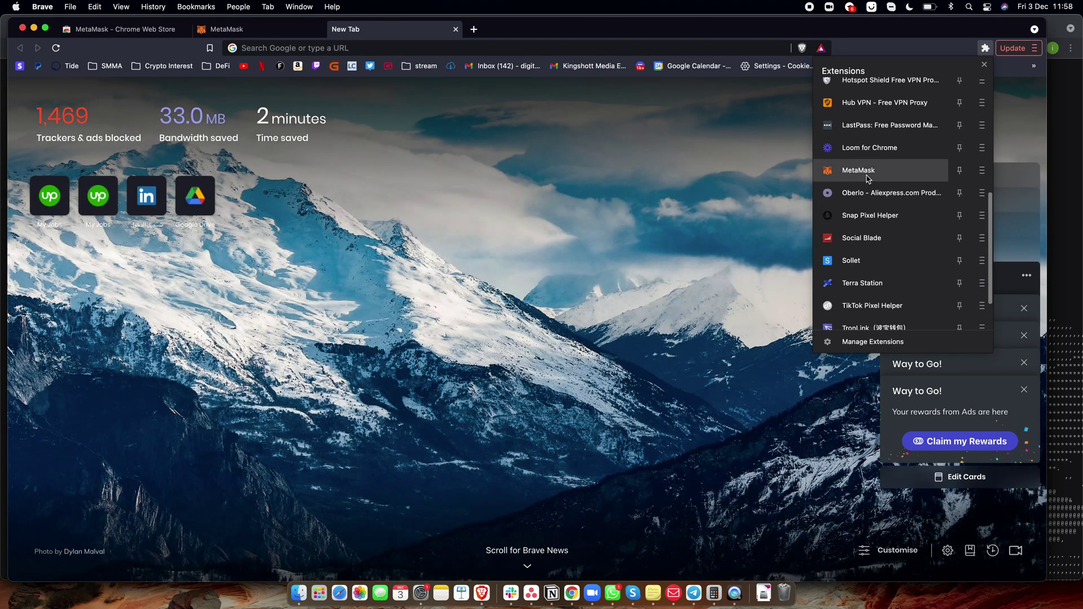
left_click(960, 170)
left_click(972, 49)
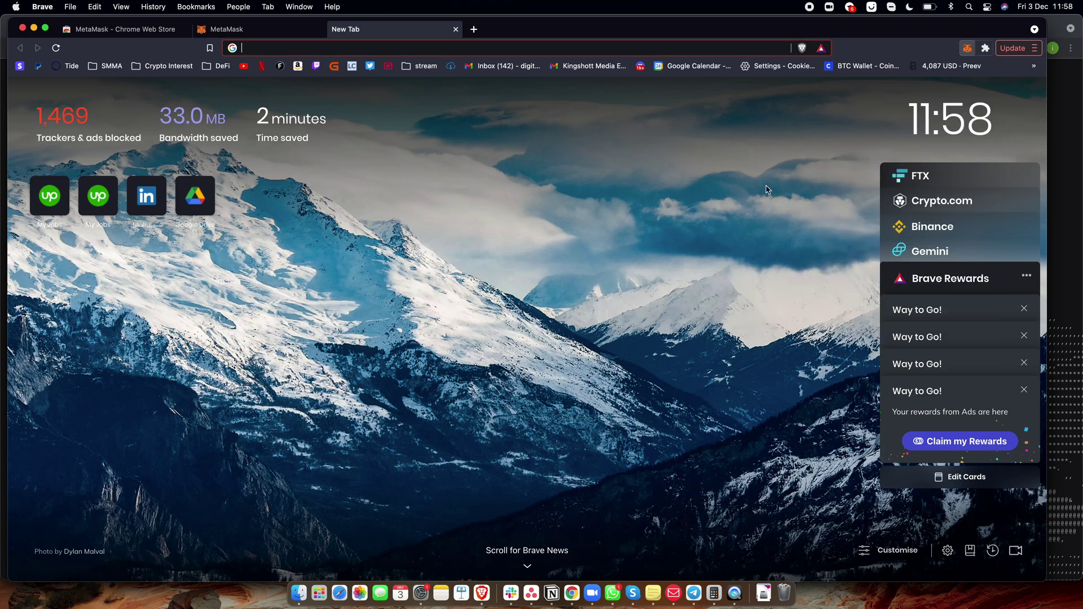
Step: Open MetaMask's network list to reach the Add a network form, then a blank tab
scroll(858, 255, "down", 1)
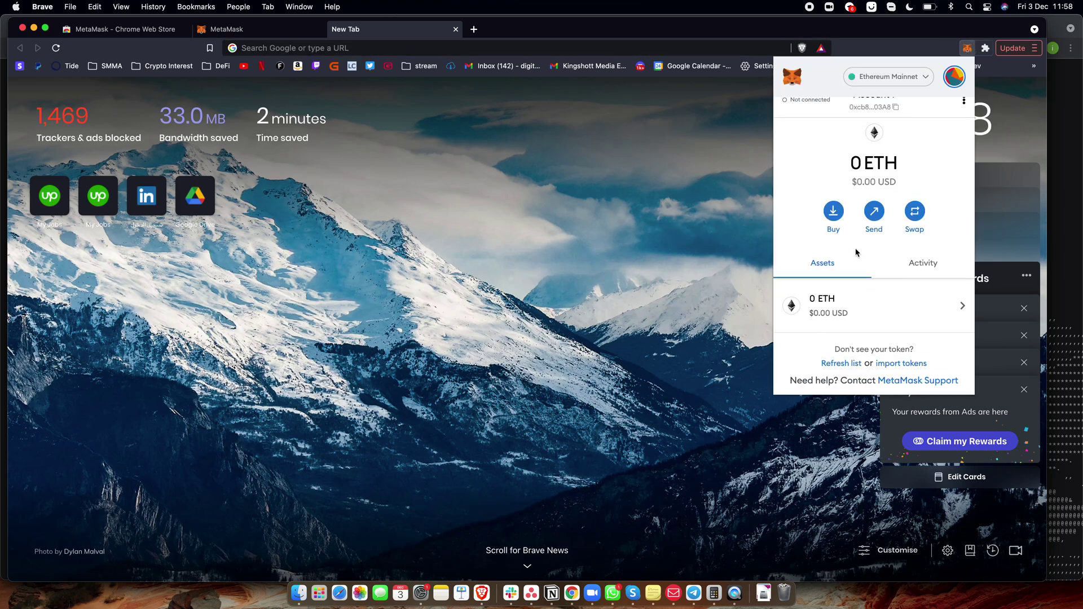
scroll(860, 274, "up", 1)
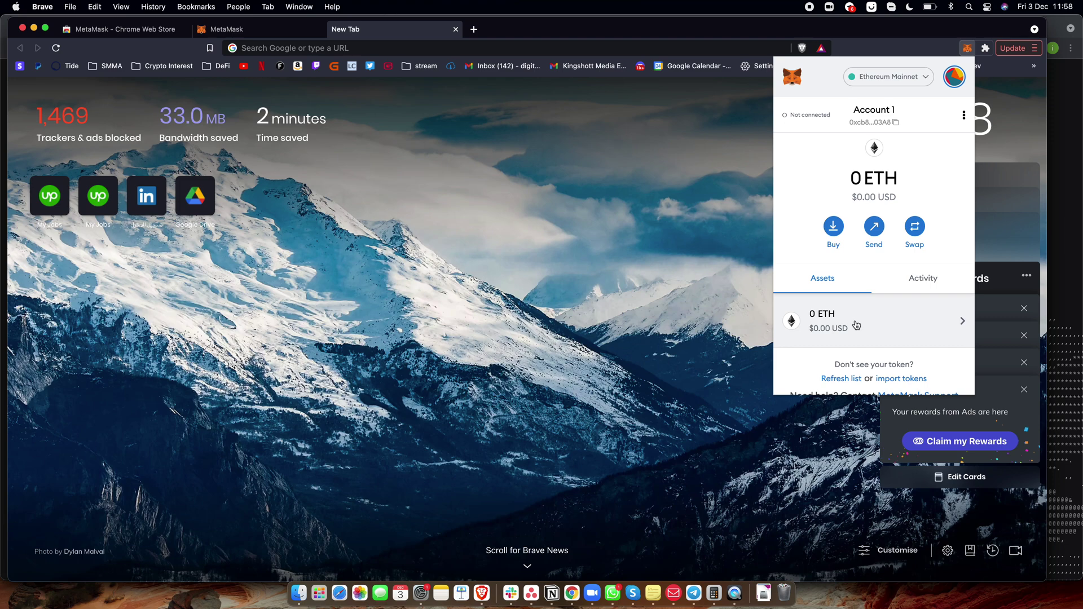
left_click(879, 83)
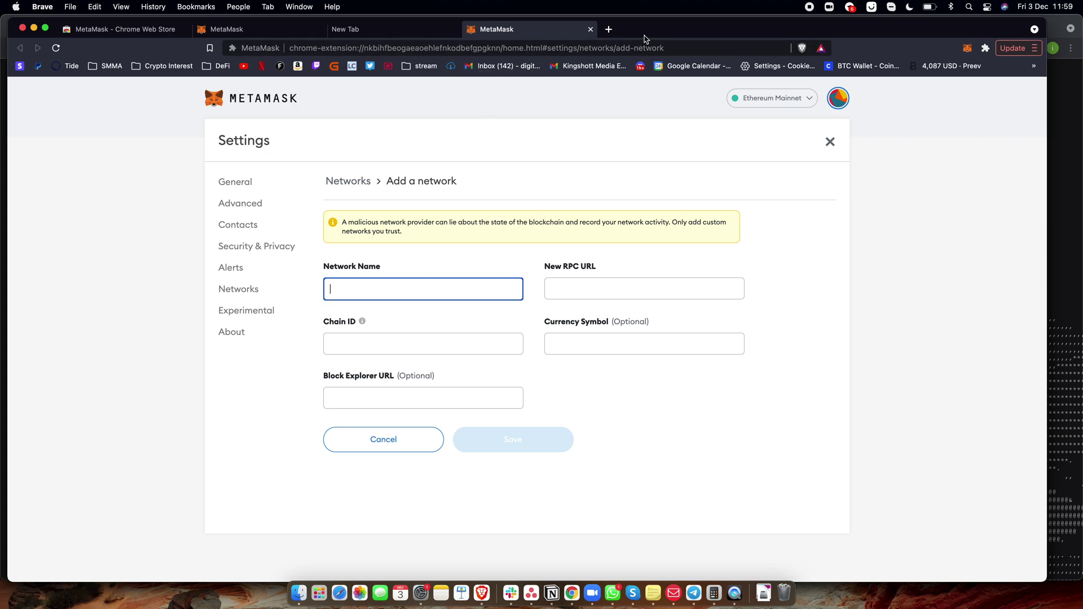
left_click(609, 30)
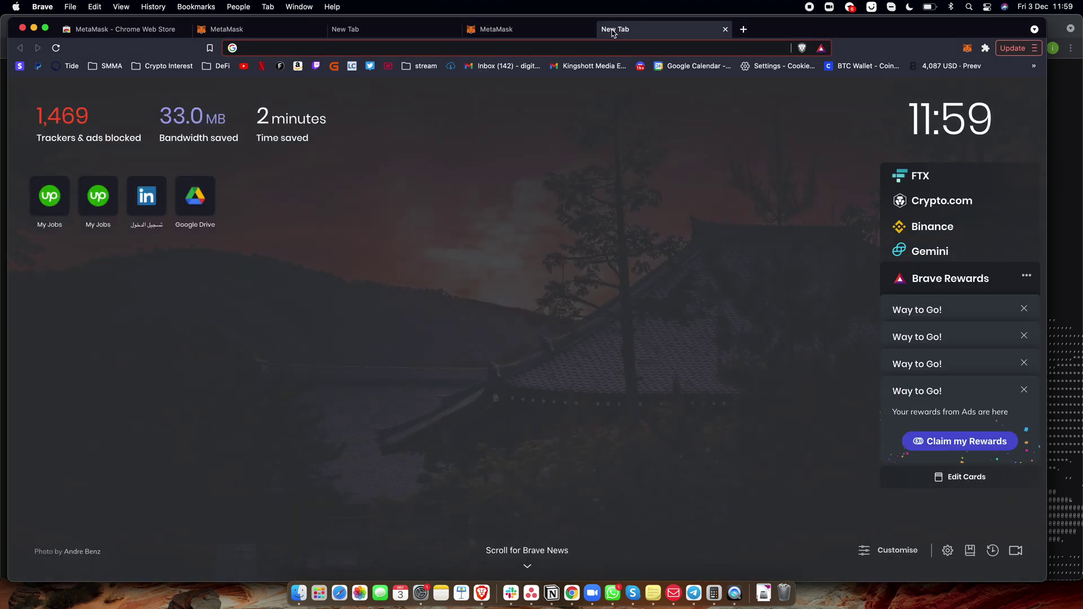
Step: Search Google for 'wonderland time' and open Wonderland's staking app, dismissing the wallet popup
type("wonderland time")
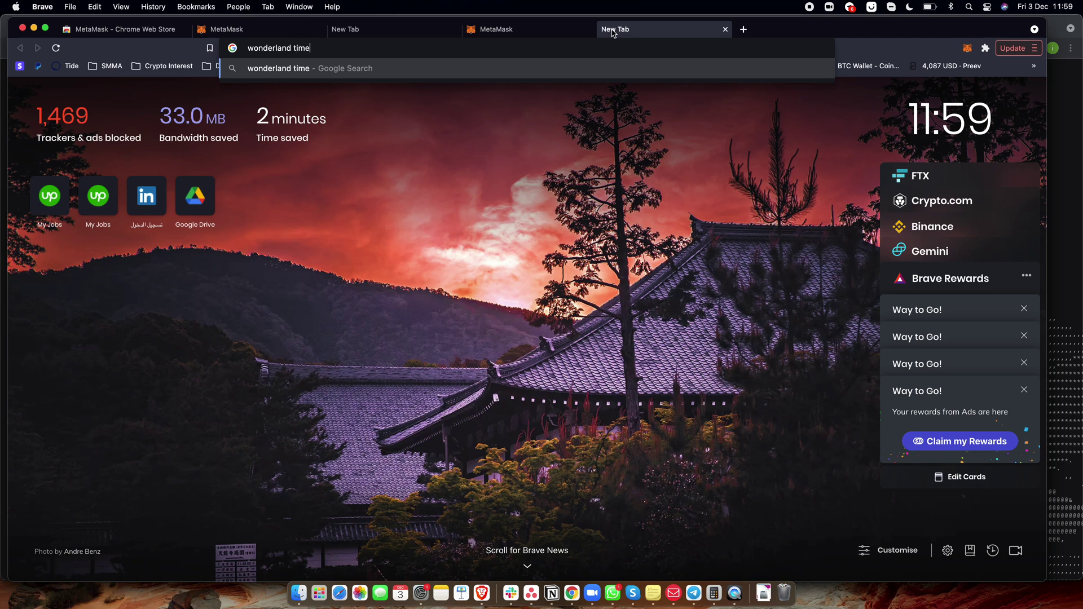
key("Return")
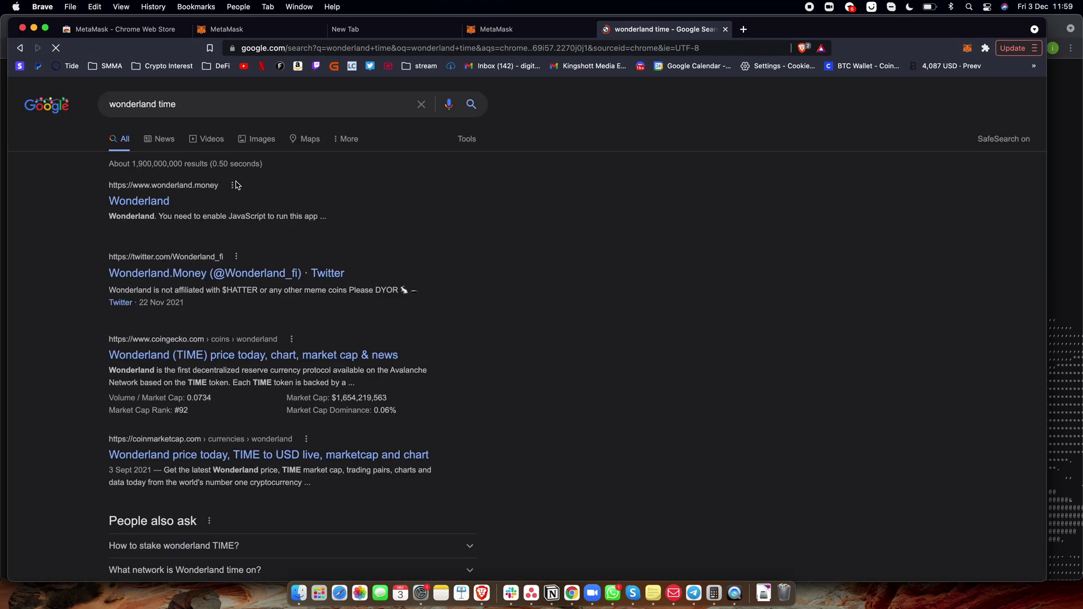
left_click(159, 200)
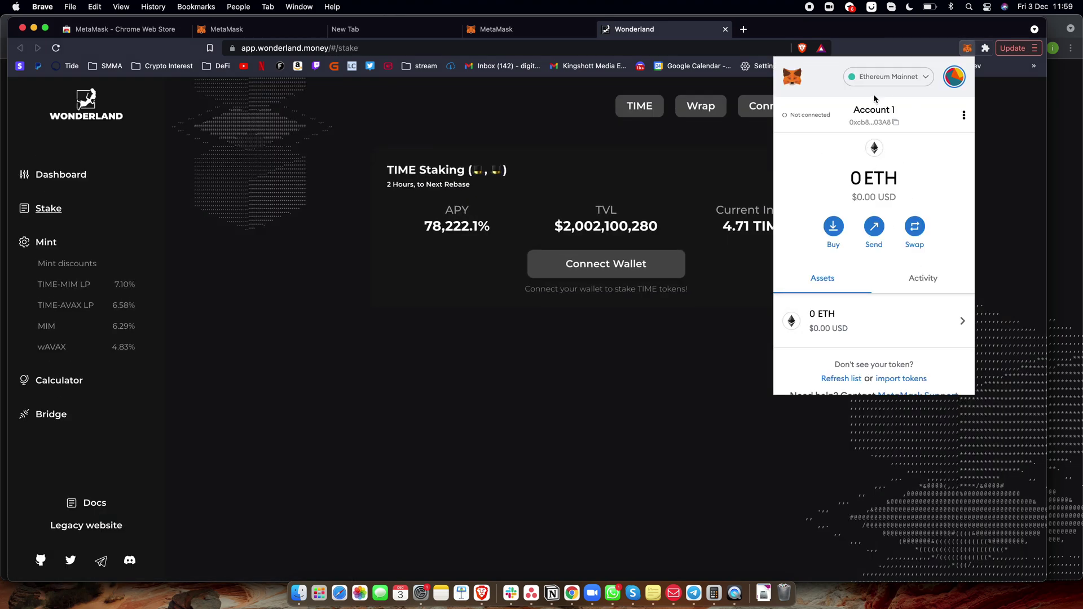
left_click(506, 356)
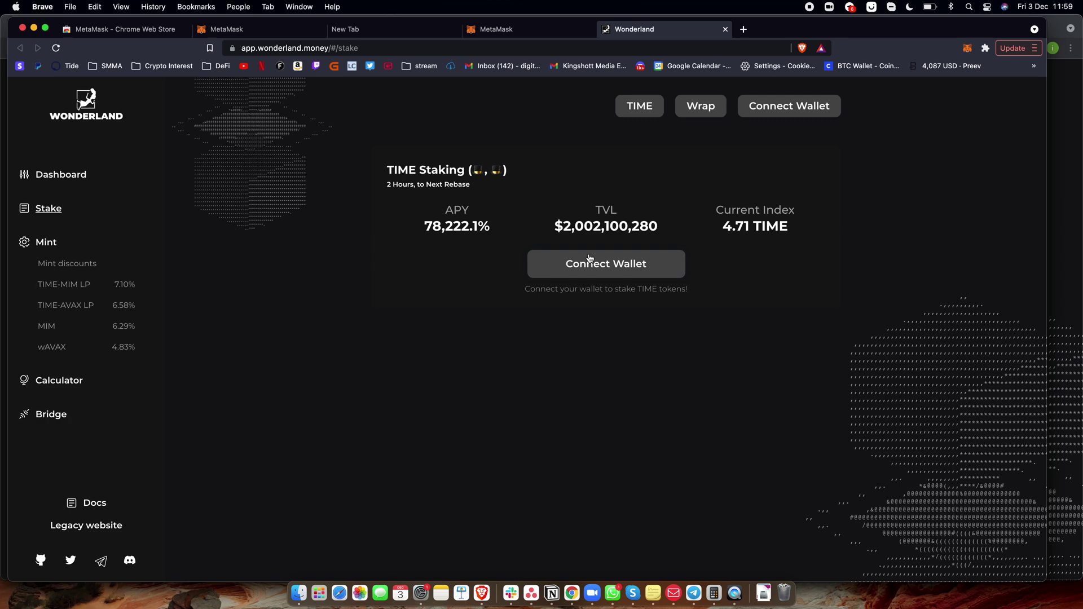
Step: Connect MetaMask's Account 1 to Wonderland, then flag the wrong-network warning for fixing
left_click(554, 267)
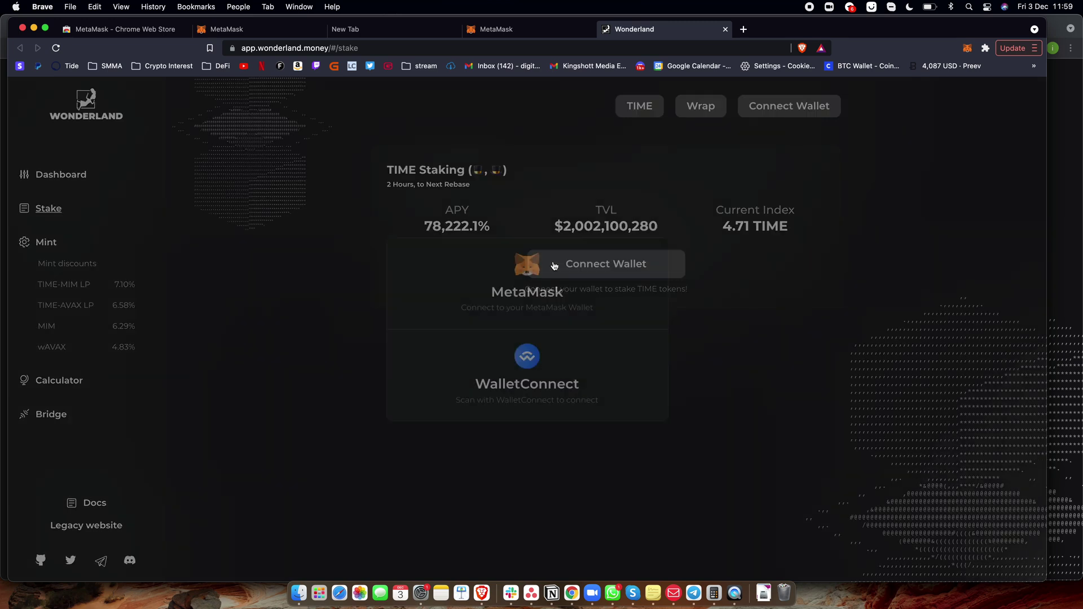
left_click(527, 276)
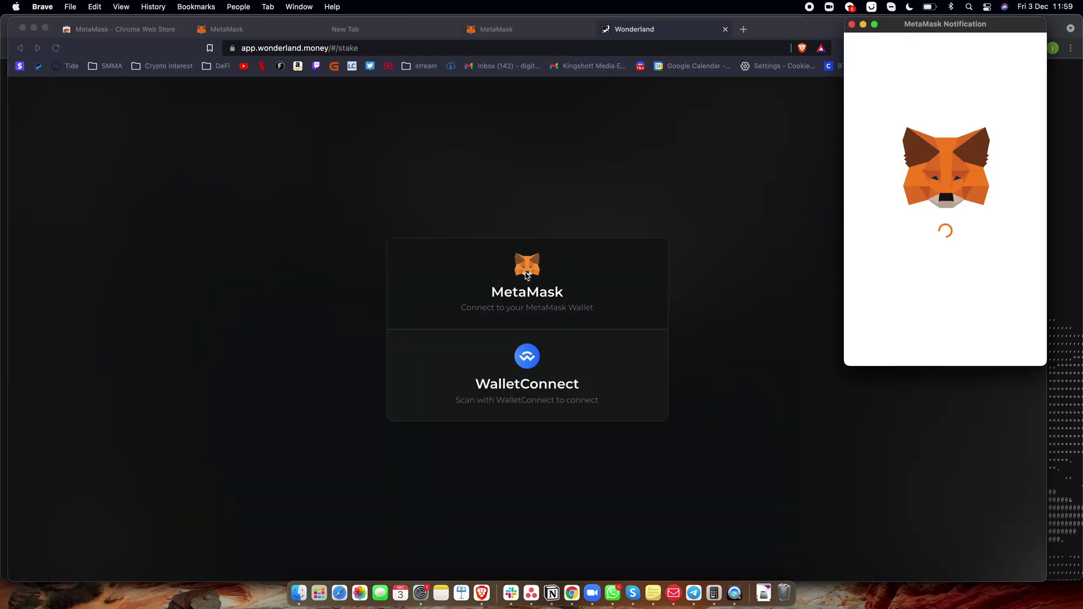
left_click_drag(905, 26, 206, 130)
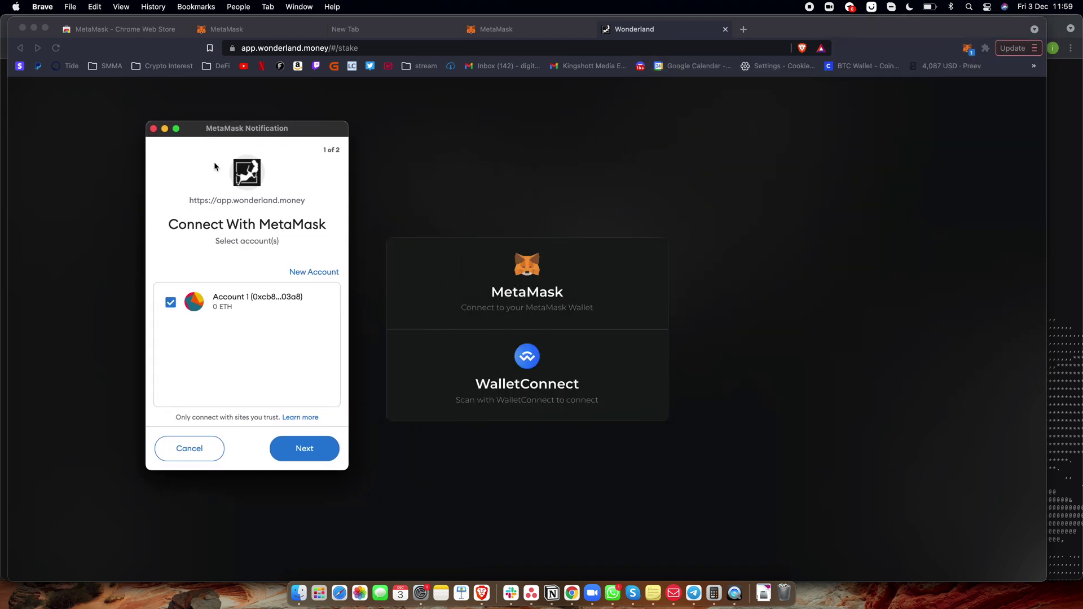
left_click(299, 450)
left_click(289, 450)
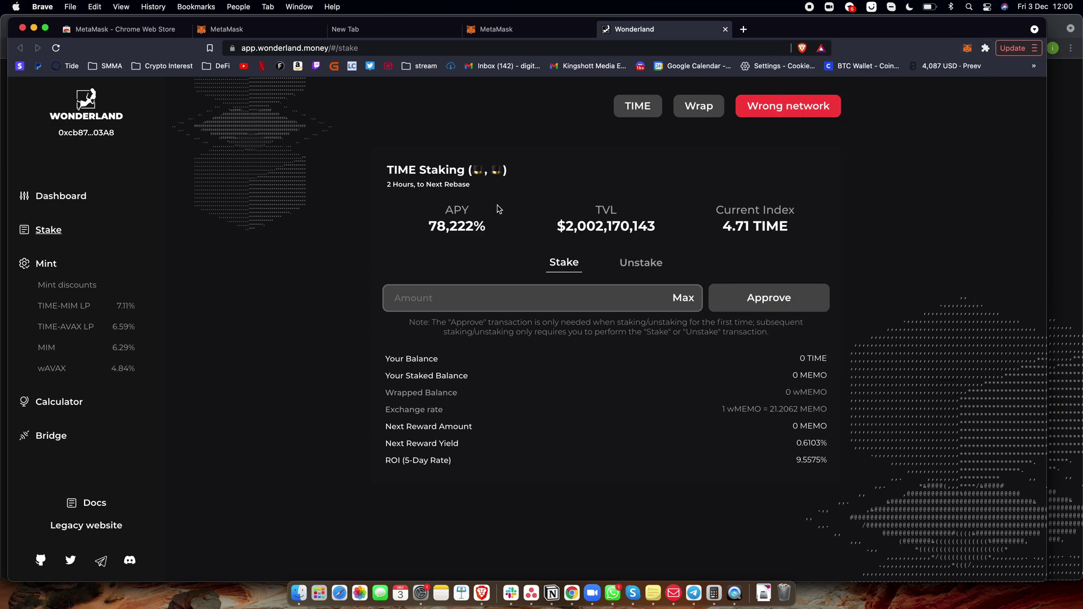
left_click(765, 109)
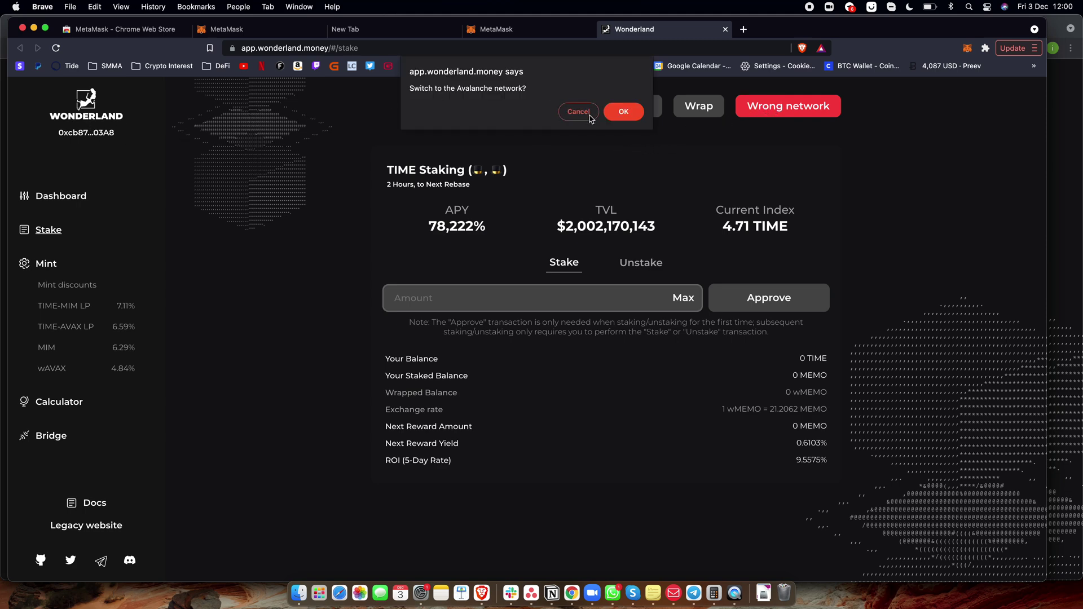
Step: Approve adding Avalanche Mainnet to MetaMask, switch to it, and keep it active
left_click(624, 111)
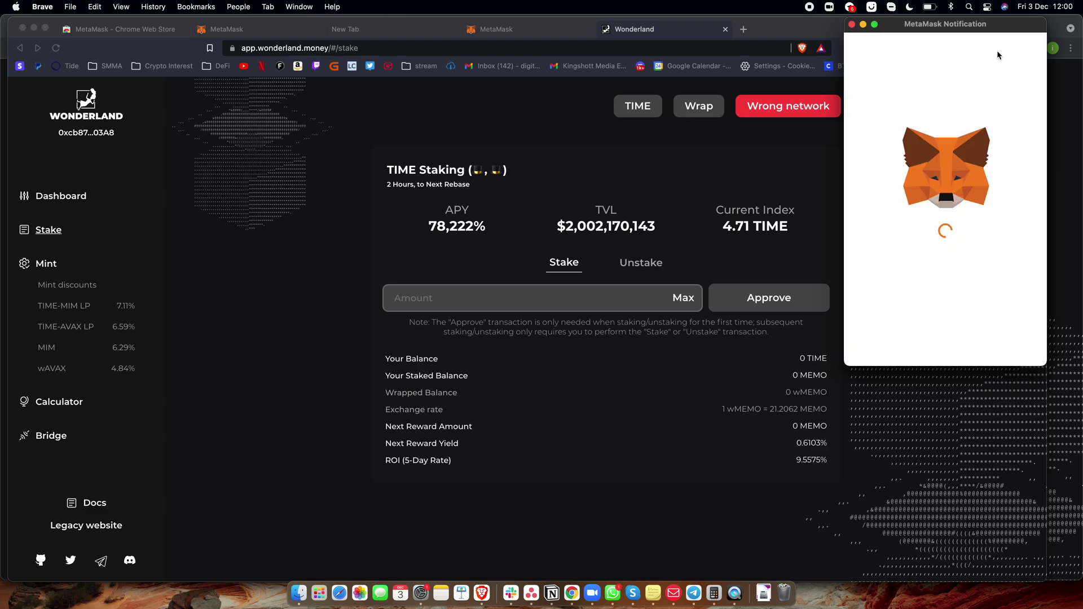
left_click_drag(981, 29, 387, 83)
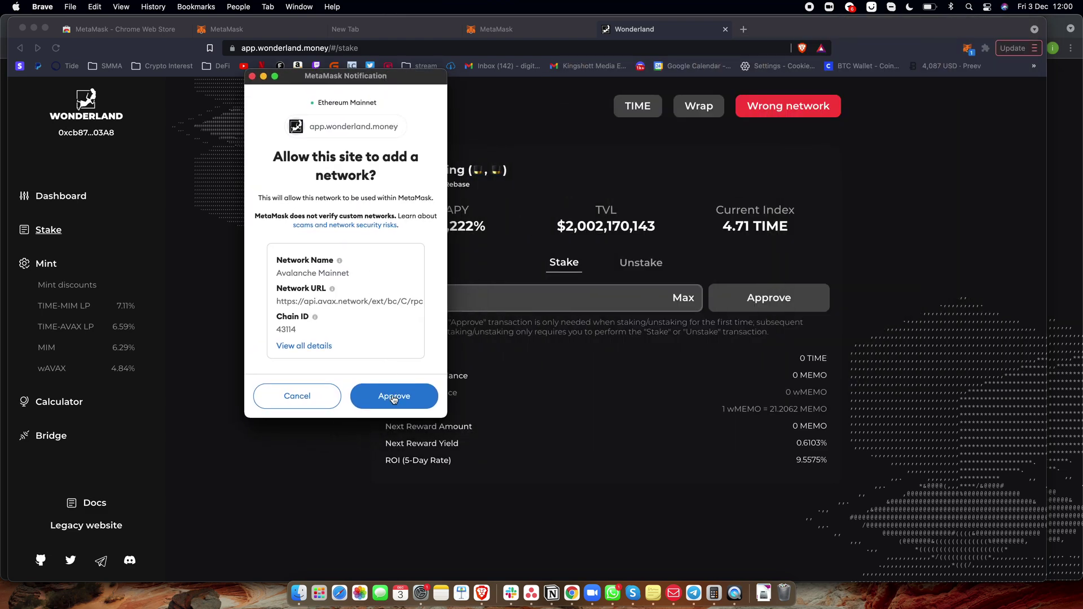
left_click(370, 395)
left_click(381, 401)
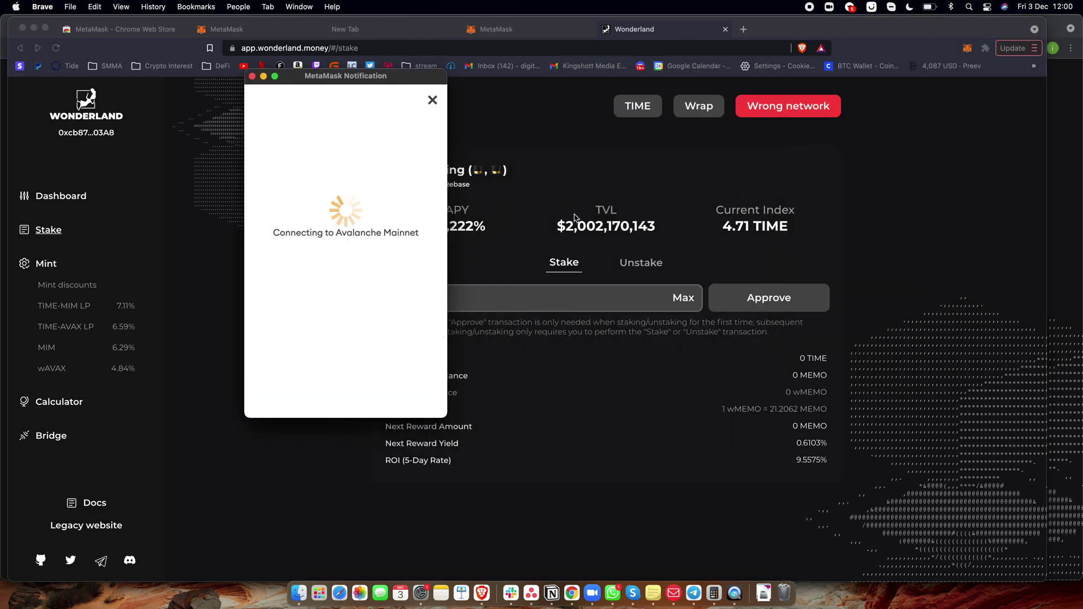
left_click(967, 51)
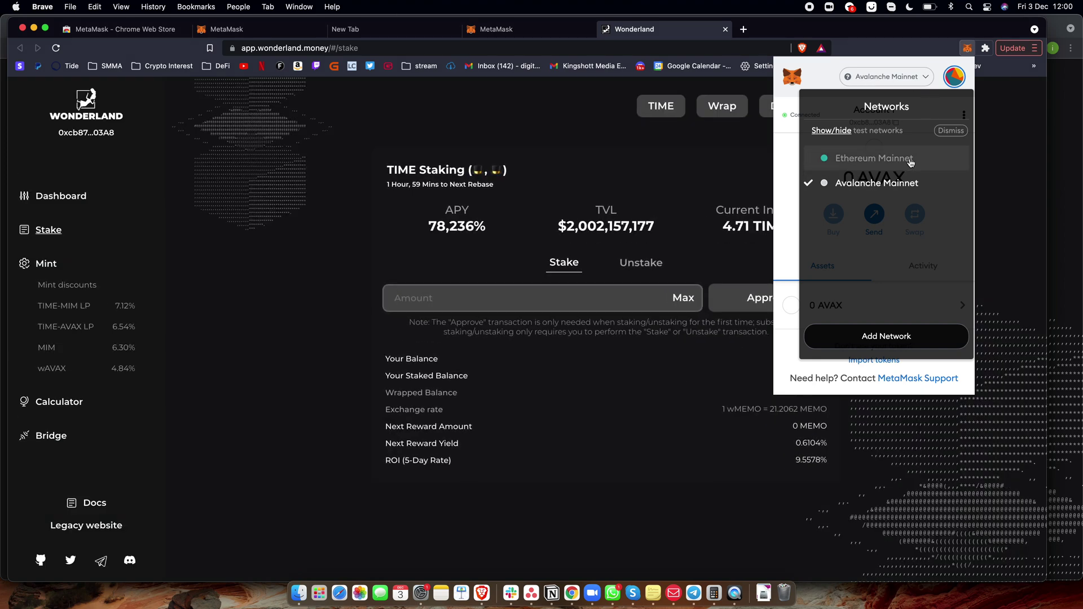
left_click(848, 192)
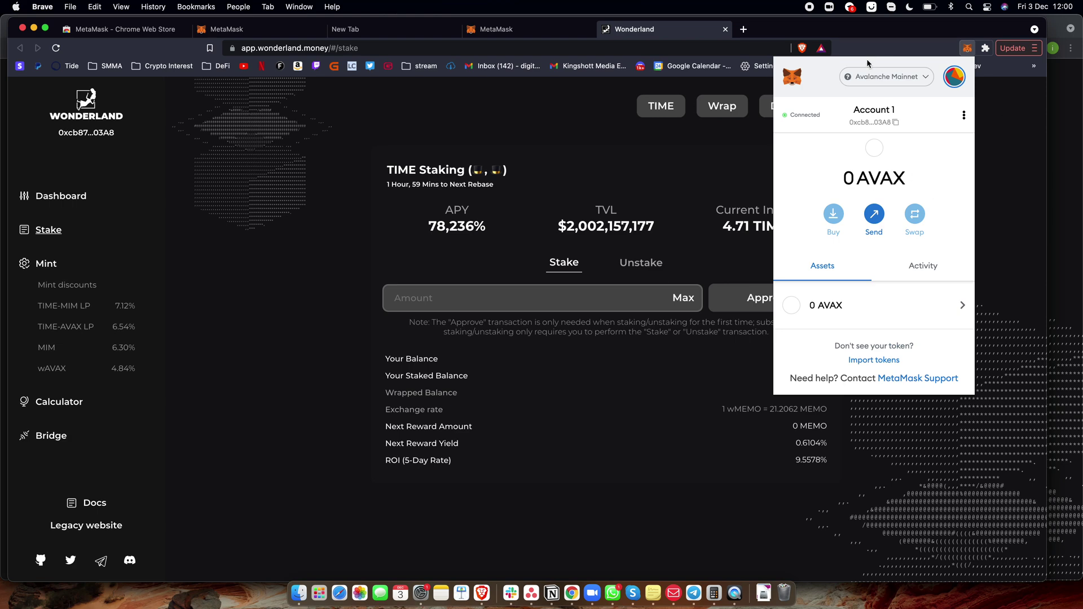
left_click(866, 79)
left_click(869, 147)
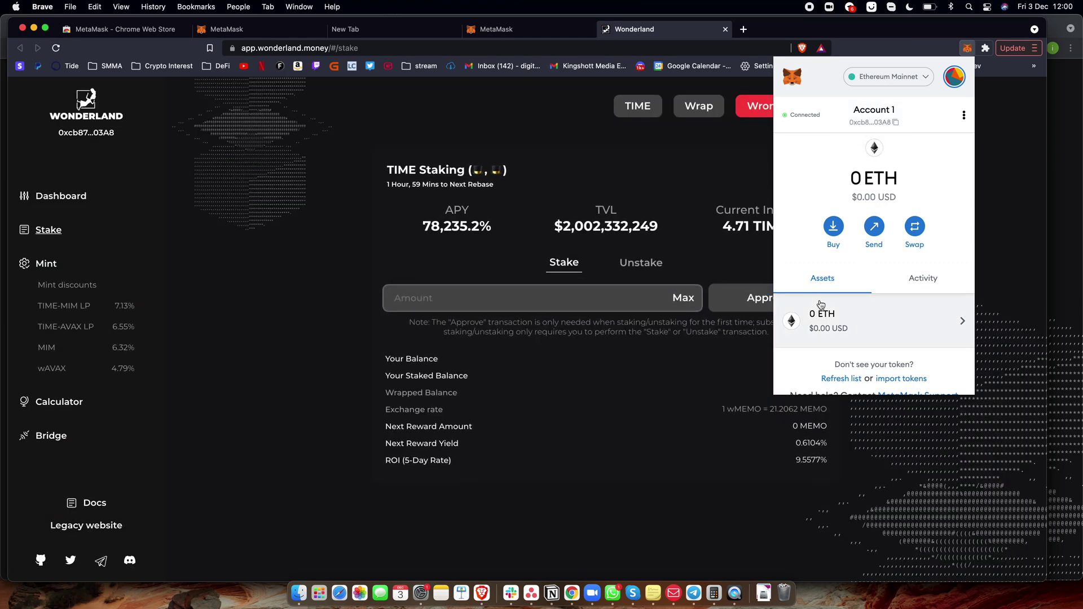
left_click(891, 83)
left_click(883, 174)
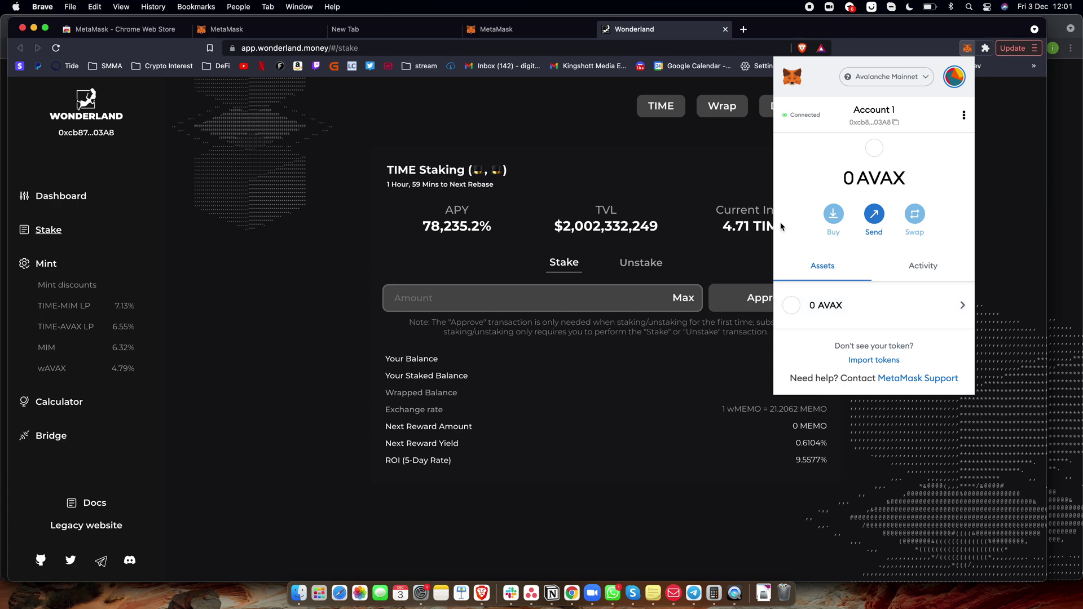
left_click(718, 196)
Step: Add the TIME token to MetaMask from Wonderland's Add Token to Wallet menu
mouse_move(661, 107)
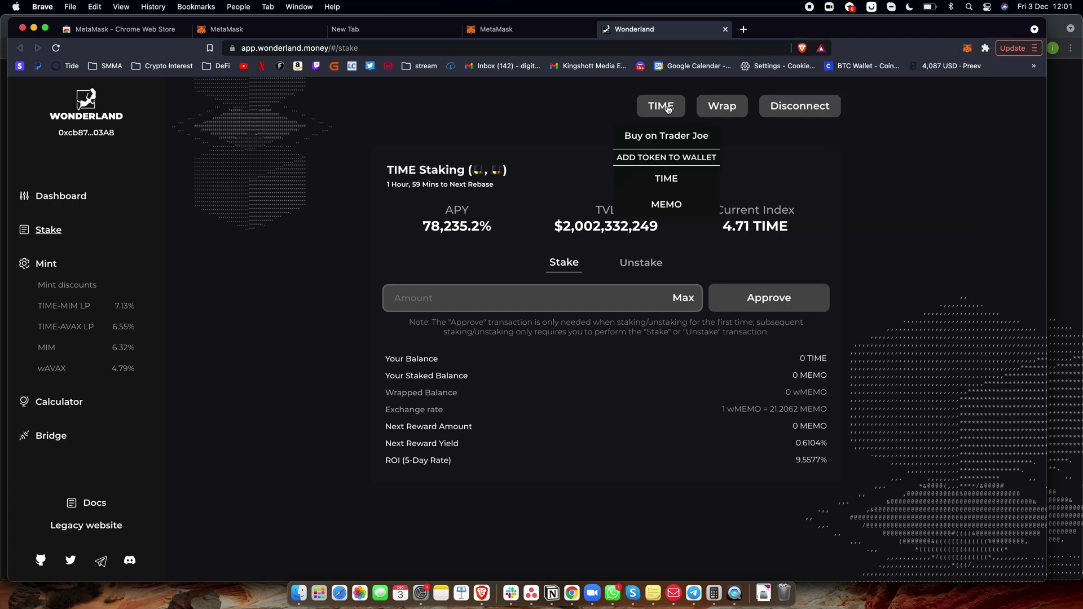
left_click(664, 181)
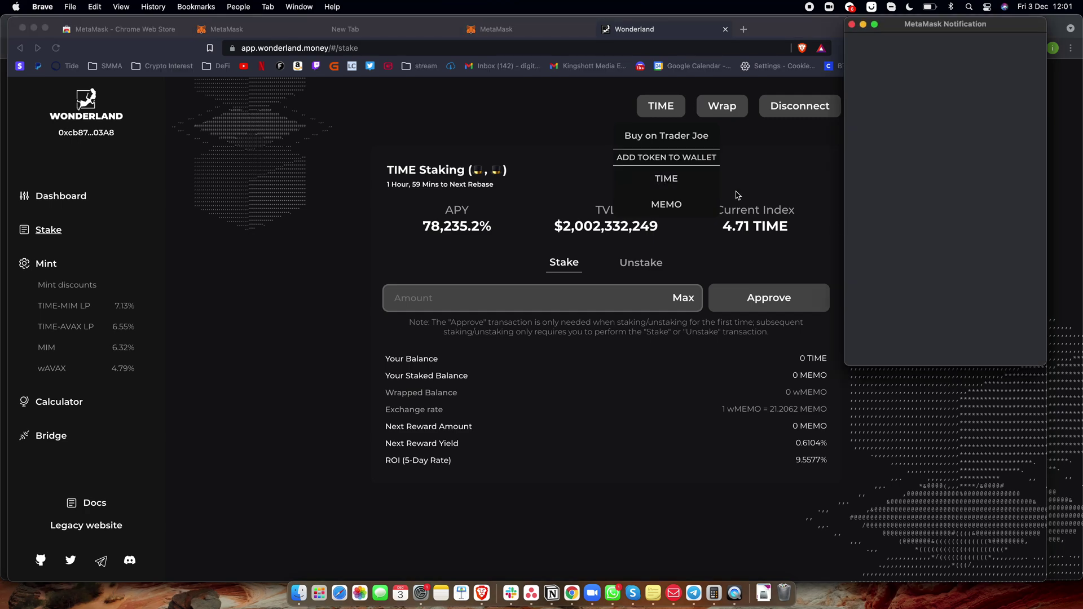
left_click_drag(902, 24, 170, 159)
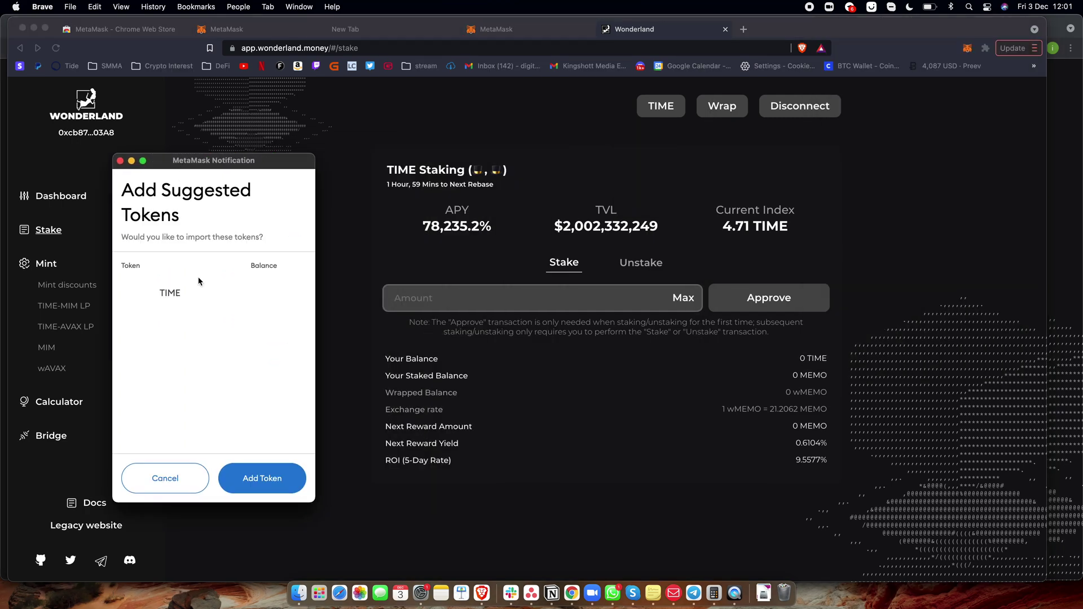
left_click(262, 478)
Step: Add the MEMO token as well, and check both appear at 0 in MetaMask
mouse_move(661, 116)
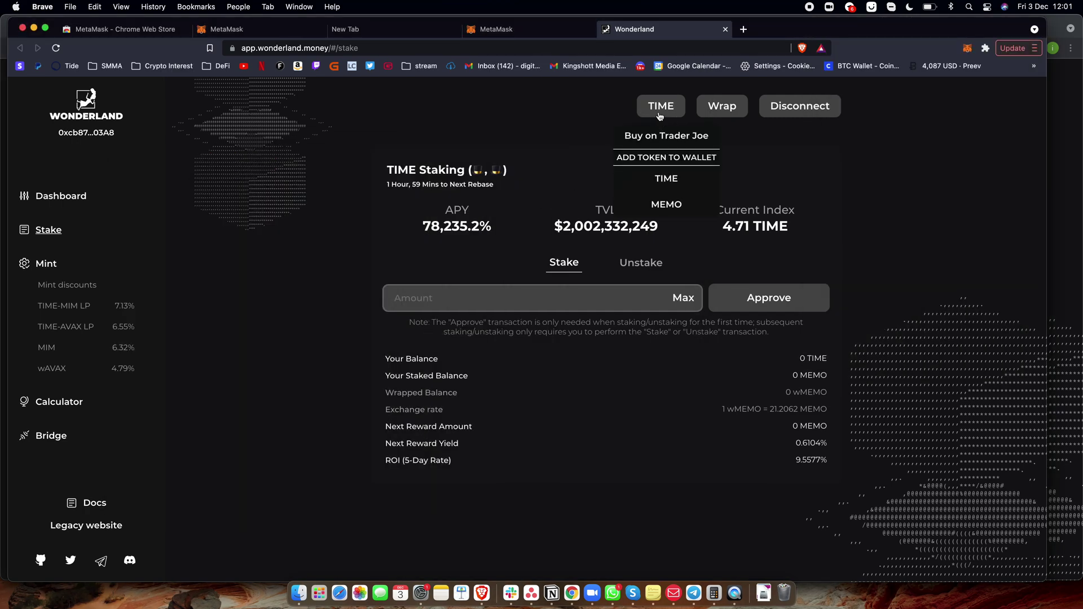
left_click(664, 205)
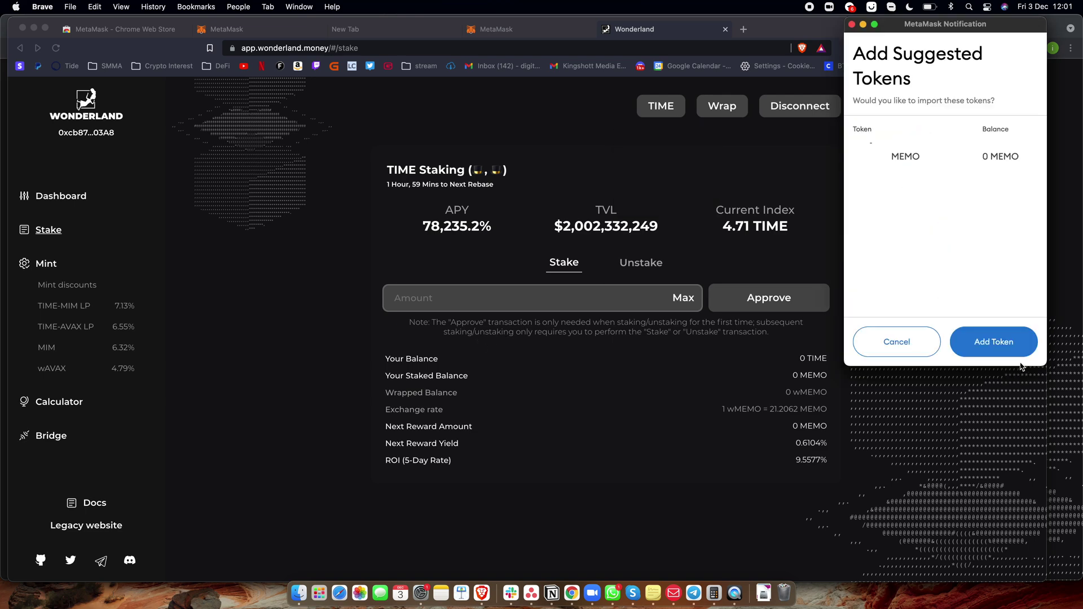
left_click(1000, 344)
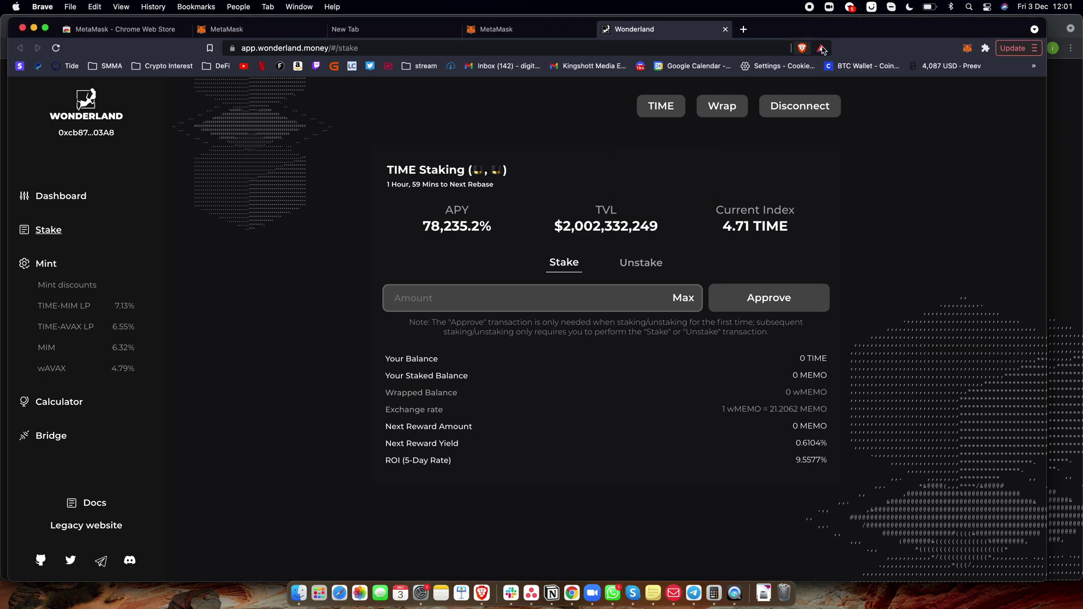
left_click(965, 49)
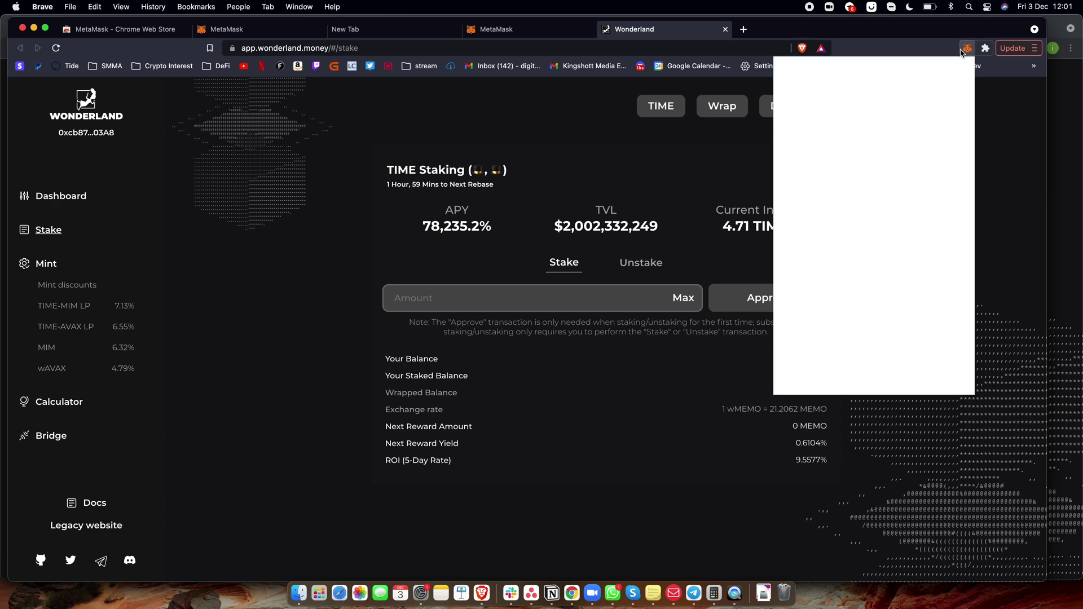
scroll(855, 299, "down", 3)
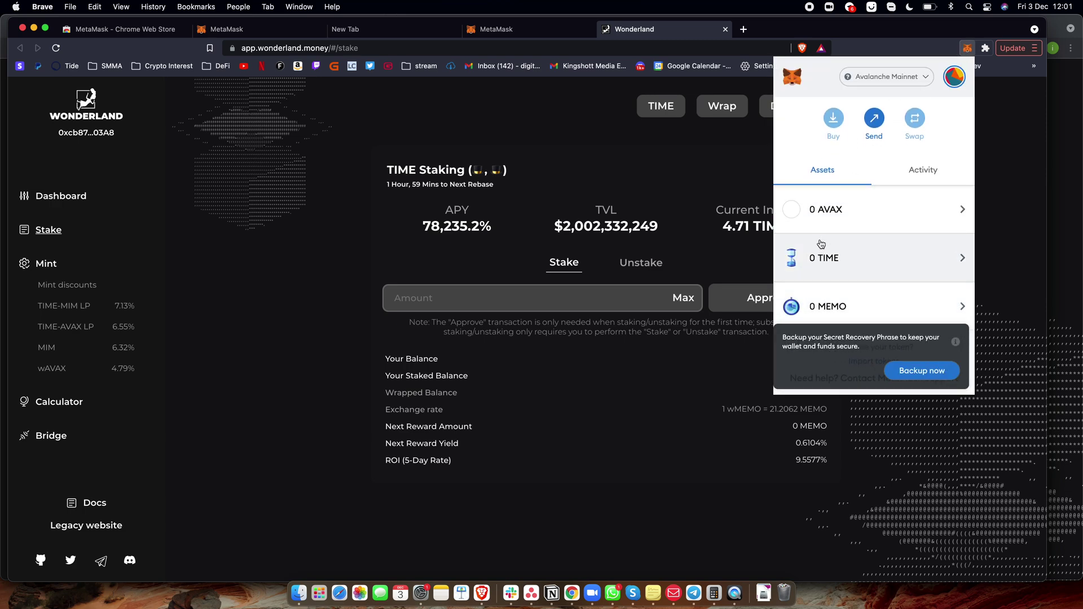
scroll(840, 240, "up", 3)
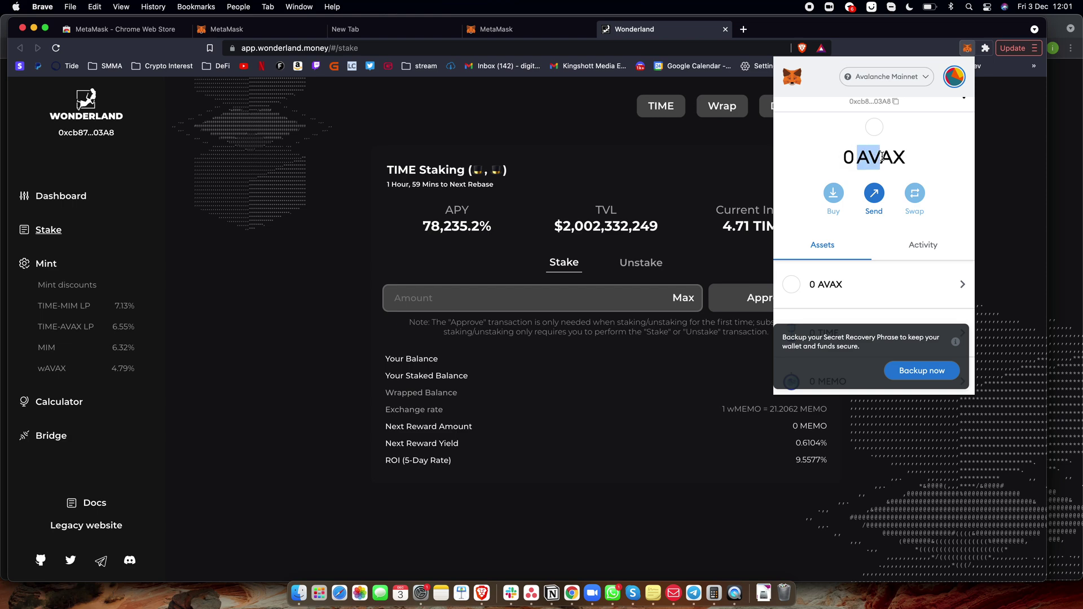
scroll(841, 266, "down", 3)
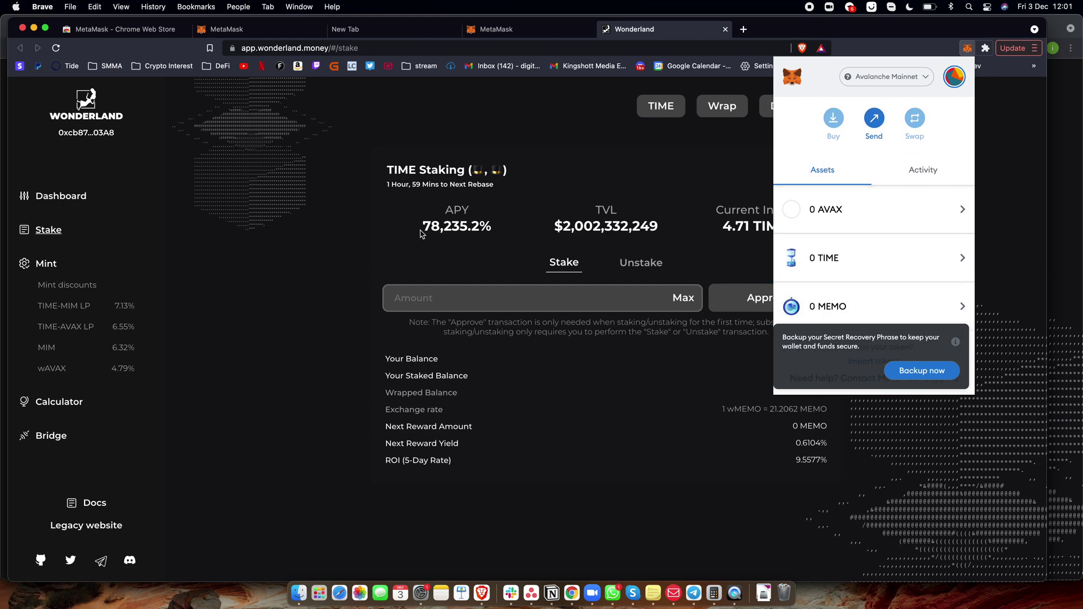
left_click(768, 298)
left_click(753, 298)
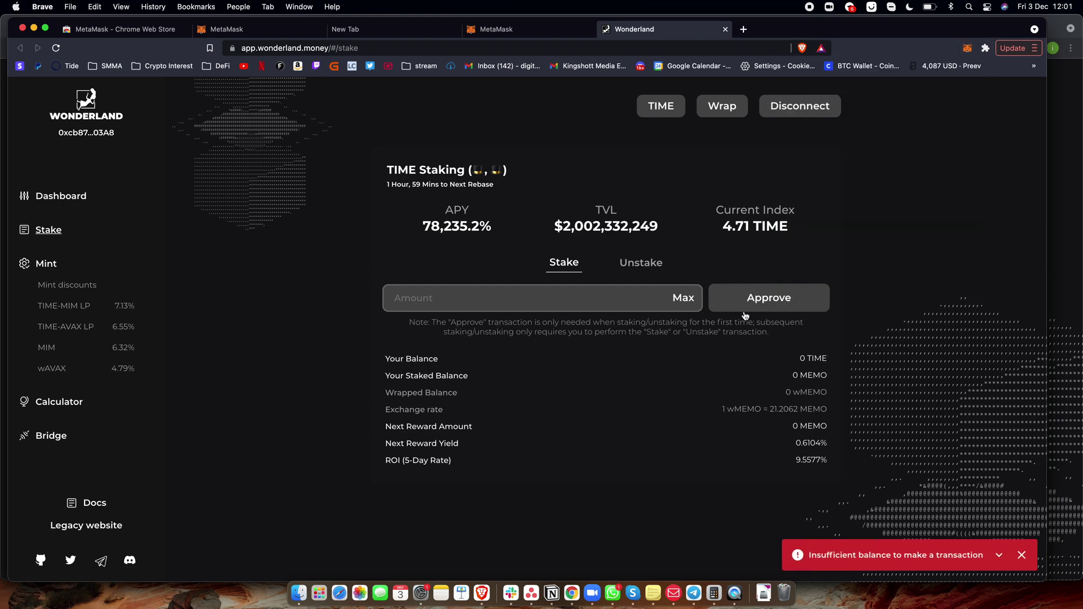